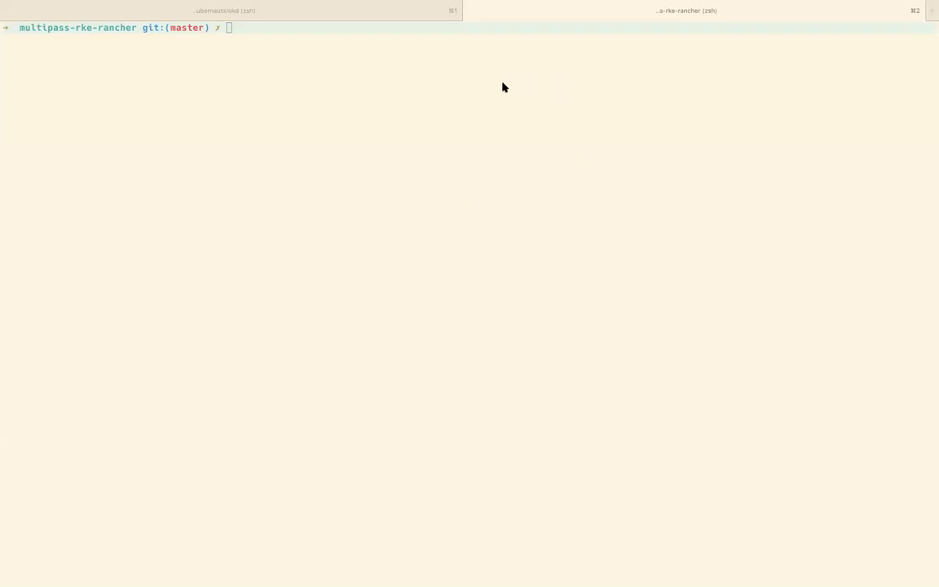
Switch to the okd terminal session, clear its screen and display the contents of install.md.
click(375, 30)
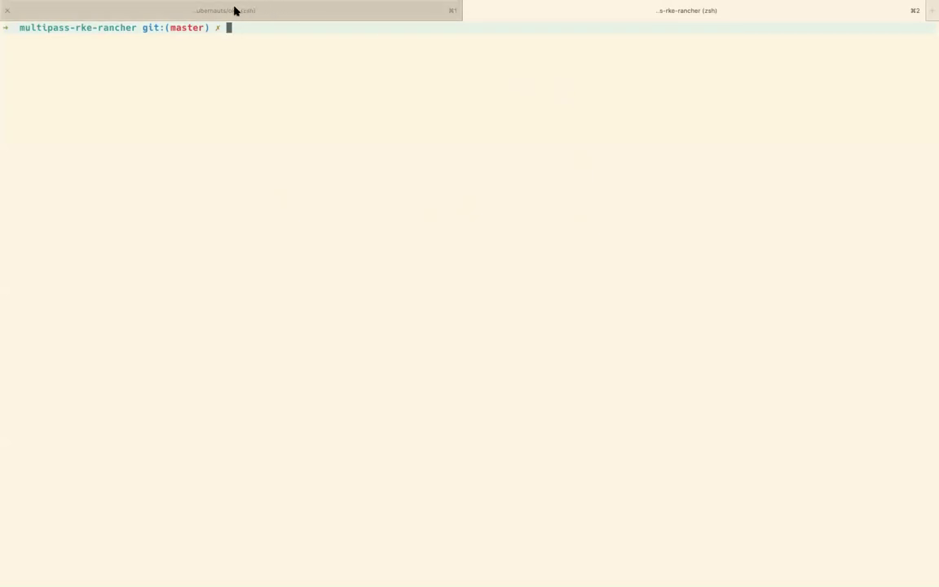
click(234, 10)
key(ctrl+l)
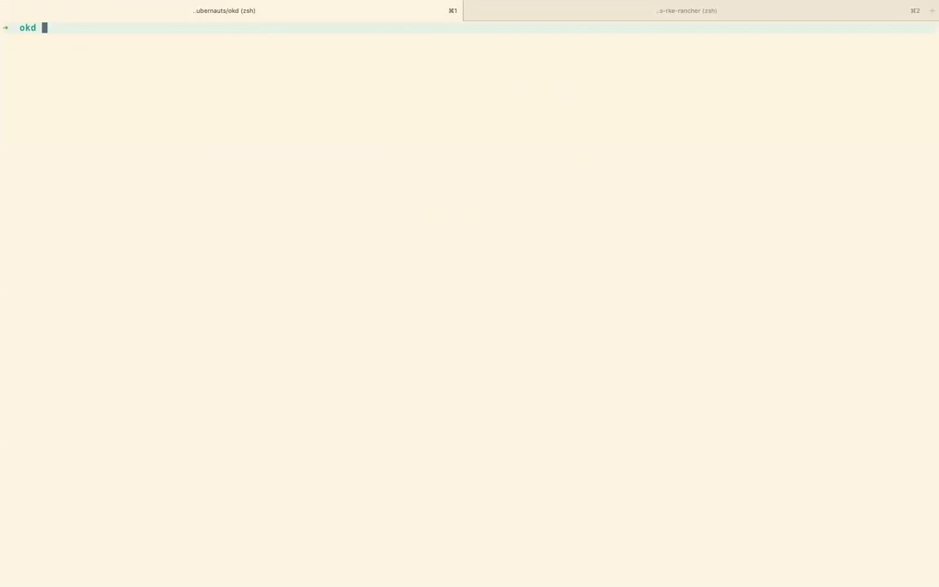
text(cat install.md)
key(Return)
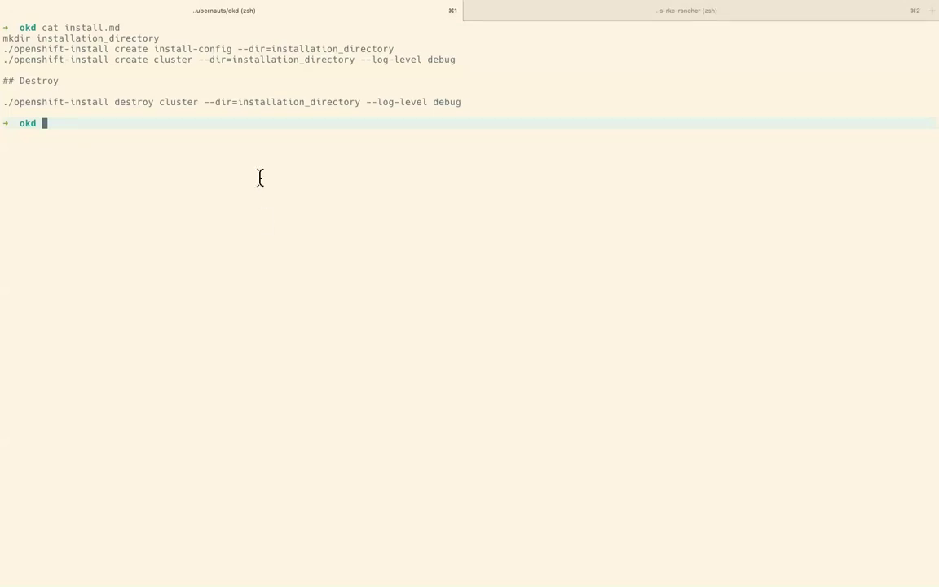
Run ./openshift-install create install-config with --dir=installation_directory, copied from the displayed instructions.
double_click(148, 38)
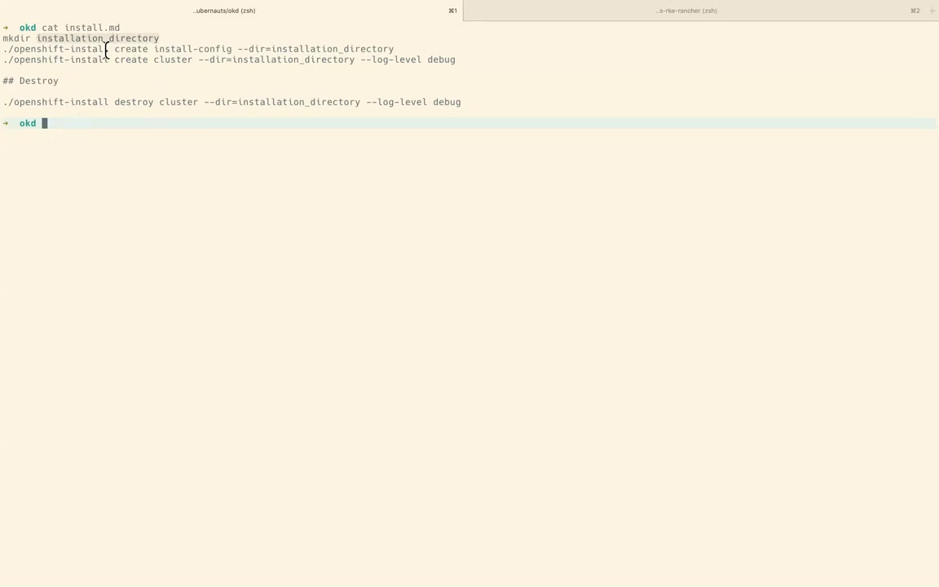
drag(394, 49, 5, 48)
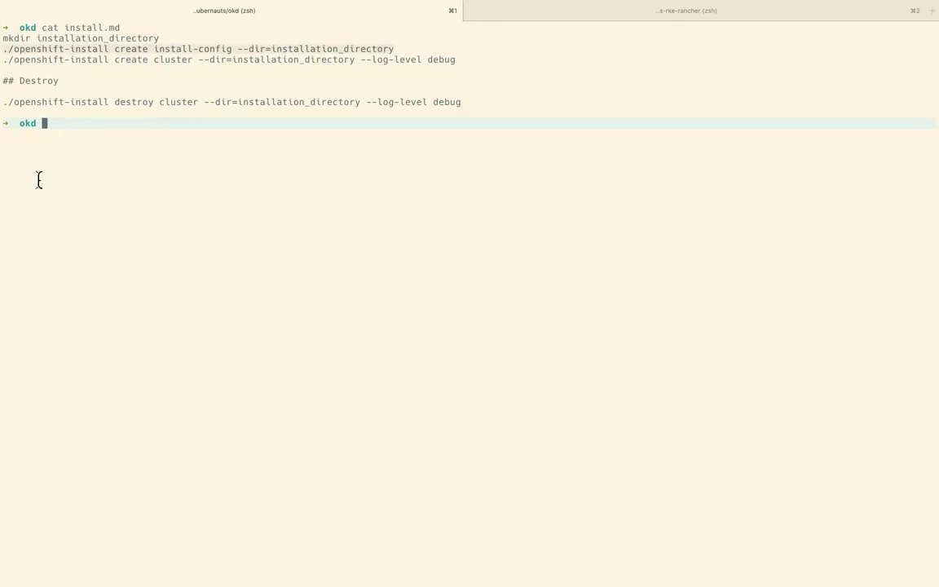
text(./openshift-install create install-config --dir=installation_directory)
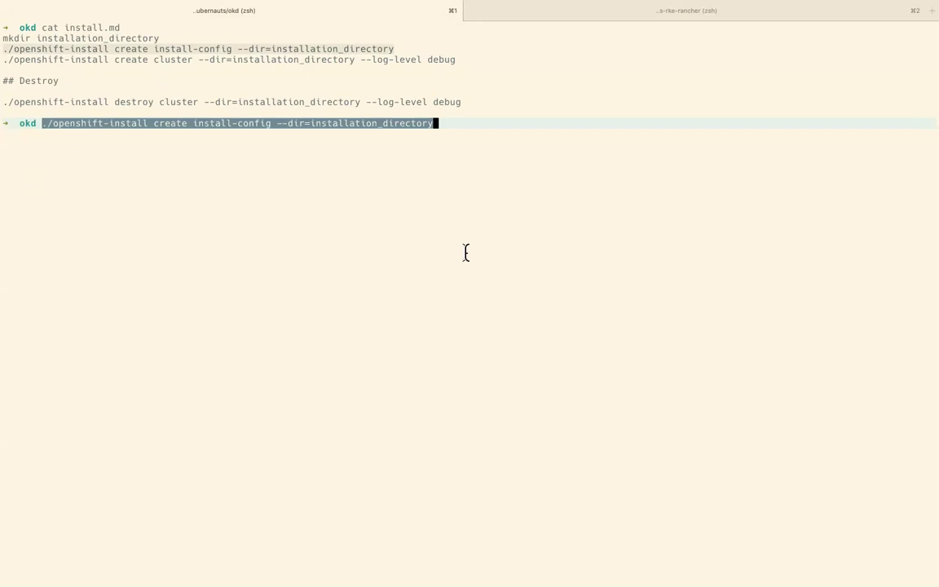
key(Return)
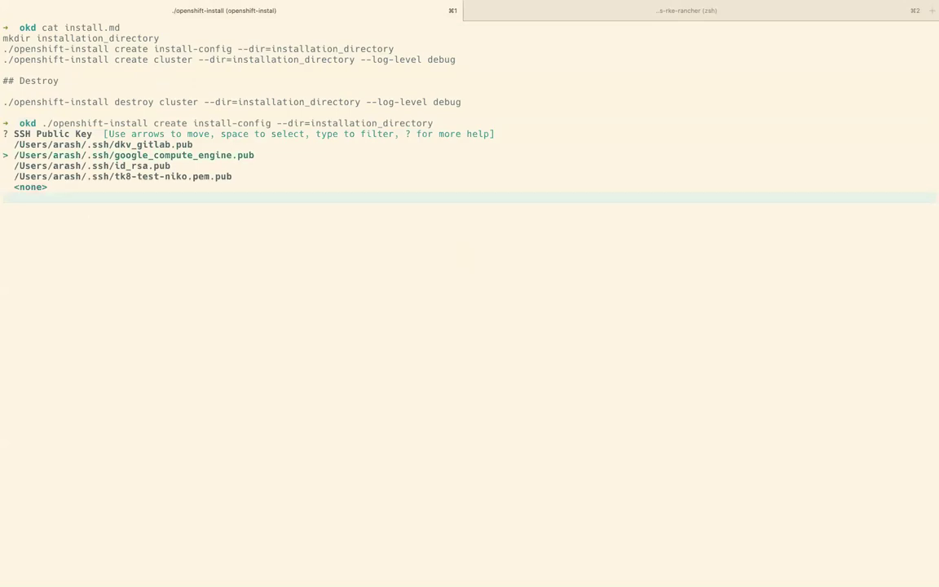
Configure the installer with SSH key id_rsa.pub, platform aws, region eu-central-1 (Frankfurt), base domain kubernauts.sh and cluster name okddemo.
key(Down)
key(Return)
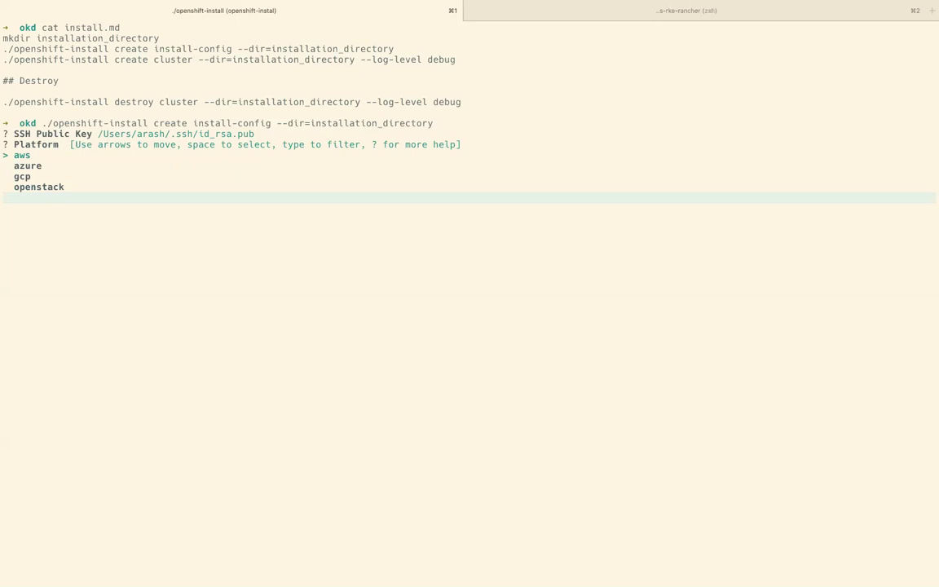
key(Return)
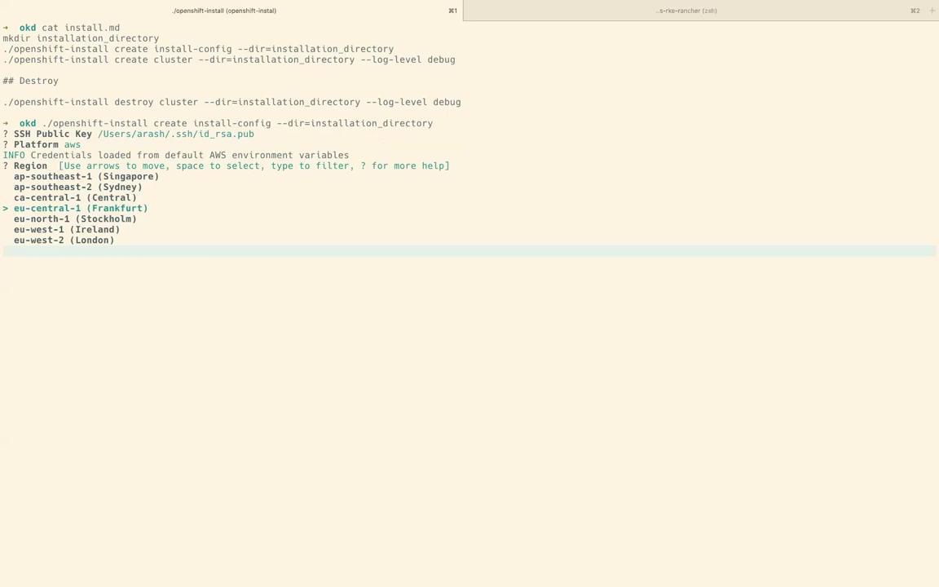
key(Return)
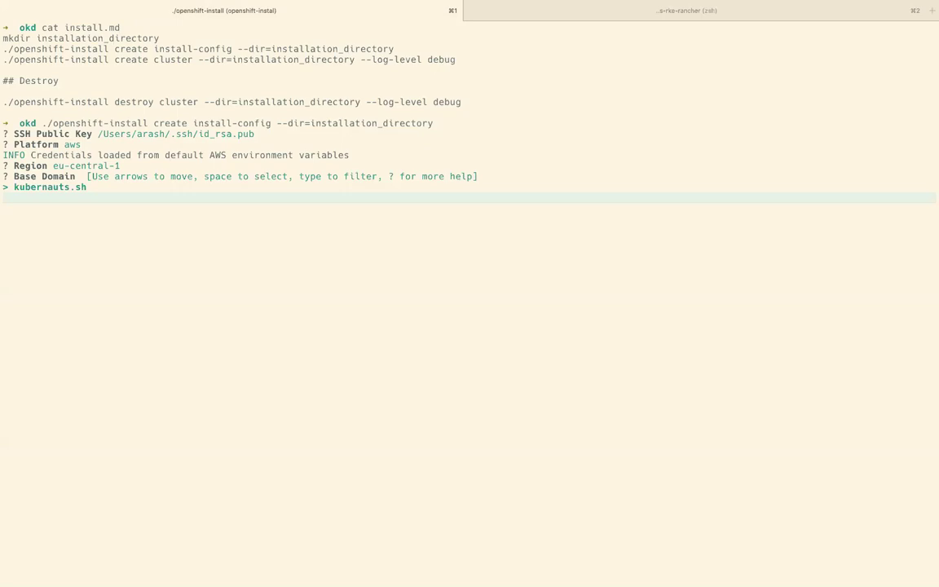
key(Return)
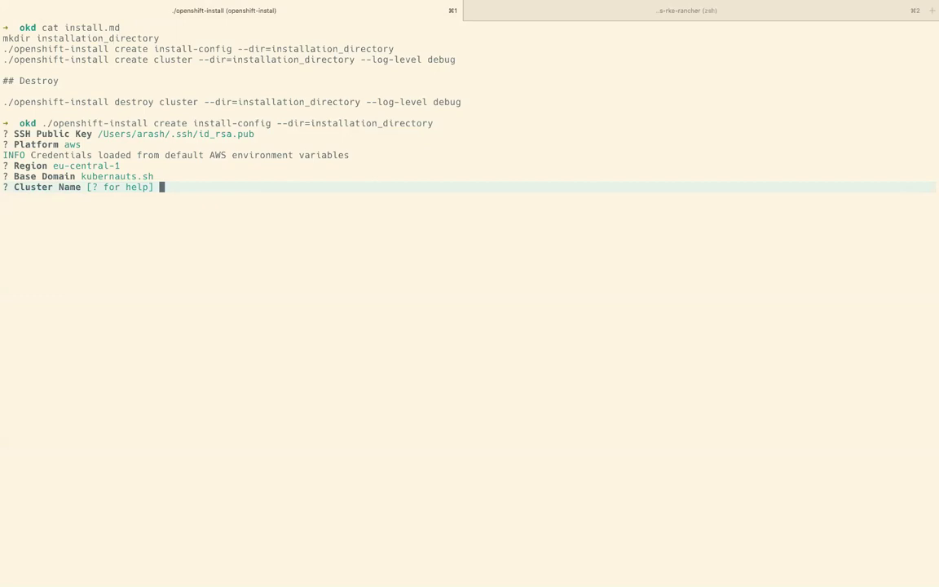
text(okddemo)
key(Return)
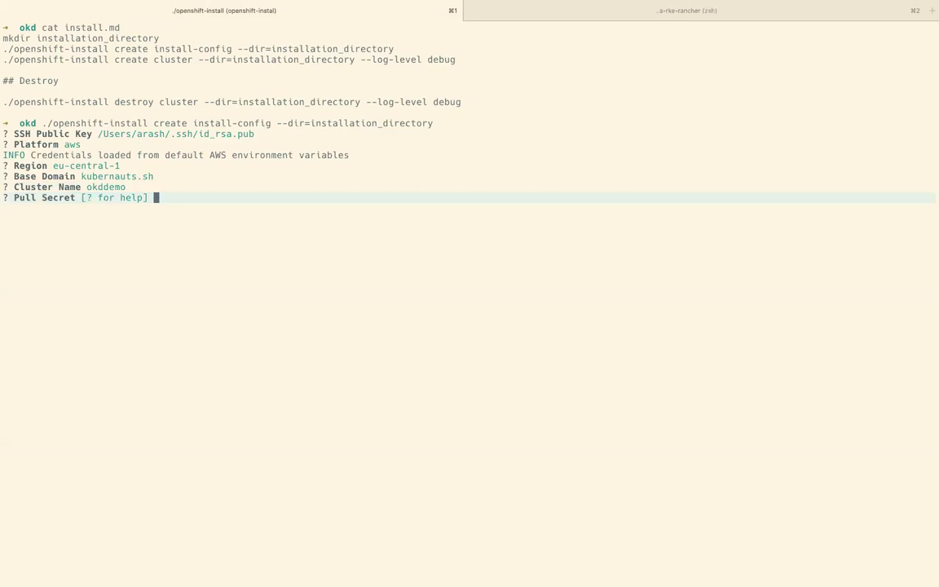
Get the pull secret from the Red Hat install page in Chrome and submit it at the installer's Pull Secret prompt in iTerm2.
key(super+Tab)
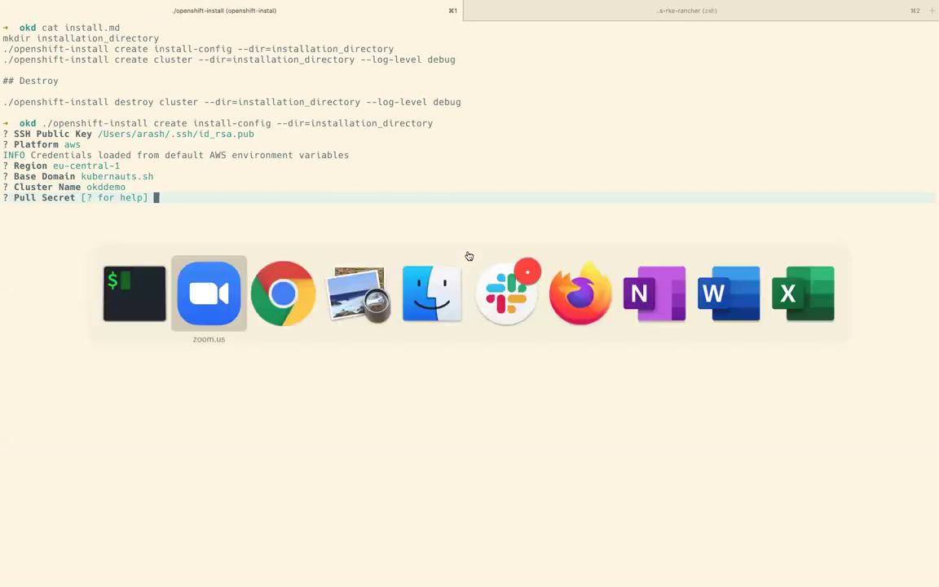
key(super+Tab)
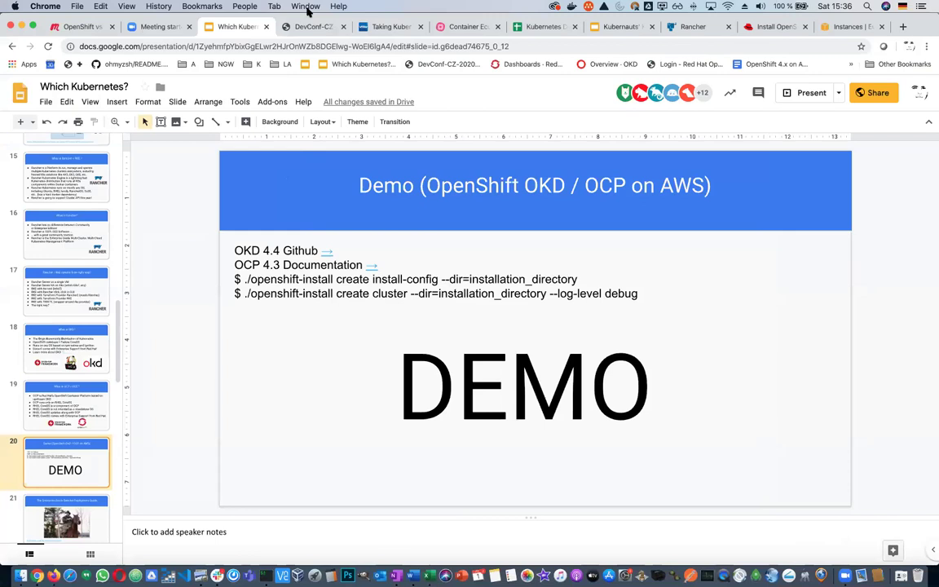
drag(834, 16, 4, 57)
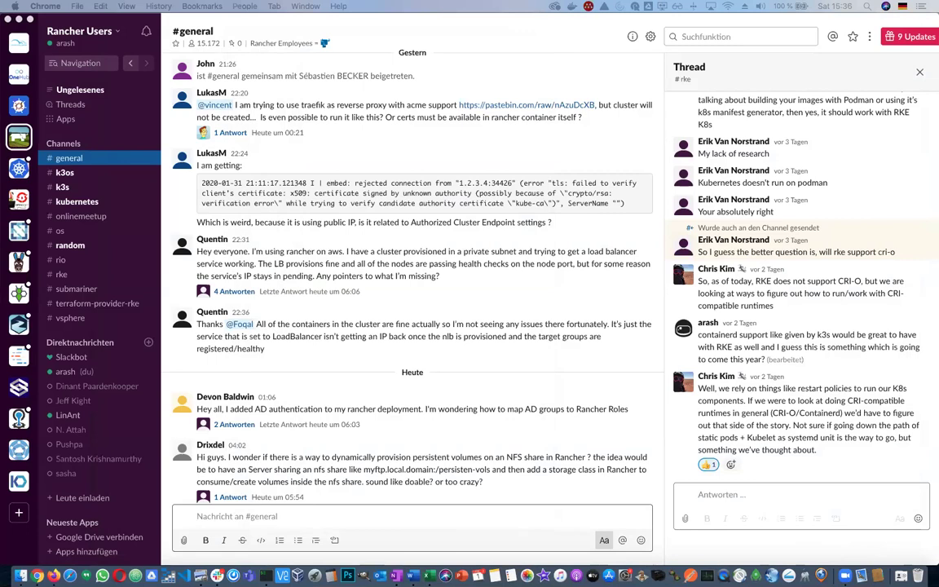
key(super+Tab)
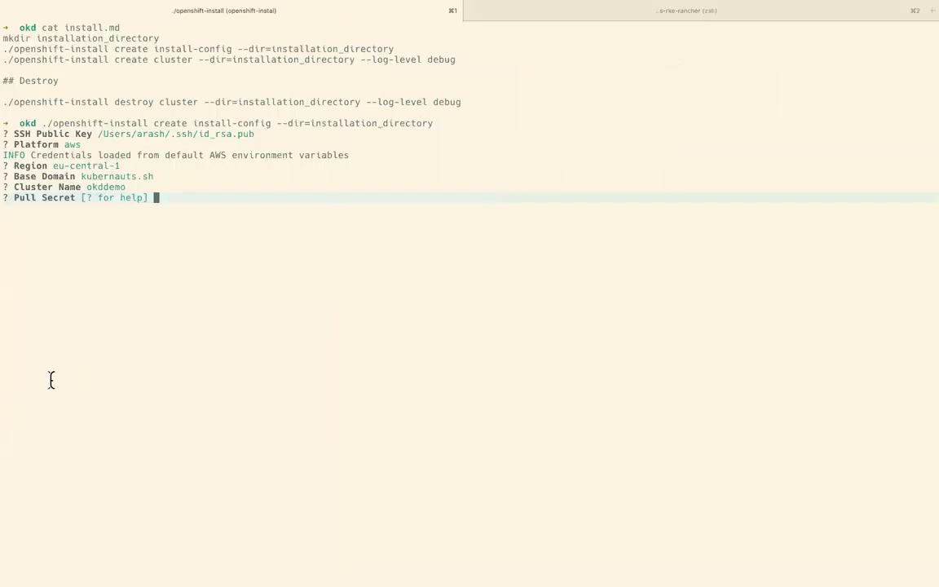
key(super+v)
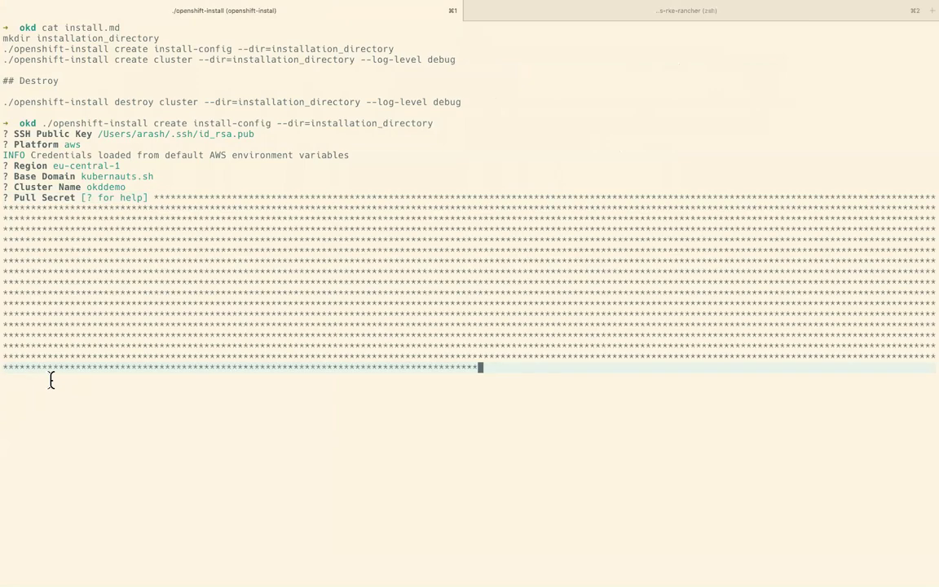
key(Return)
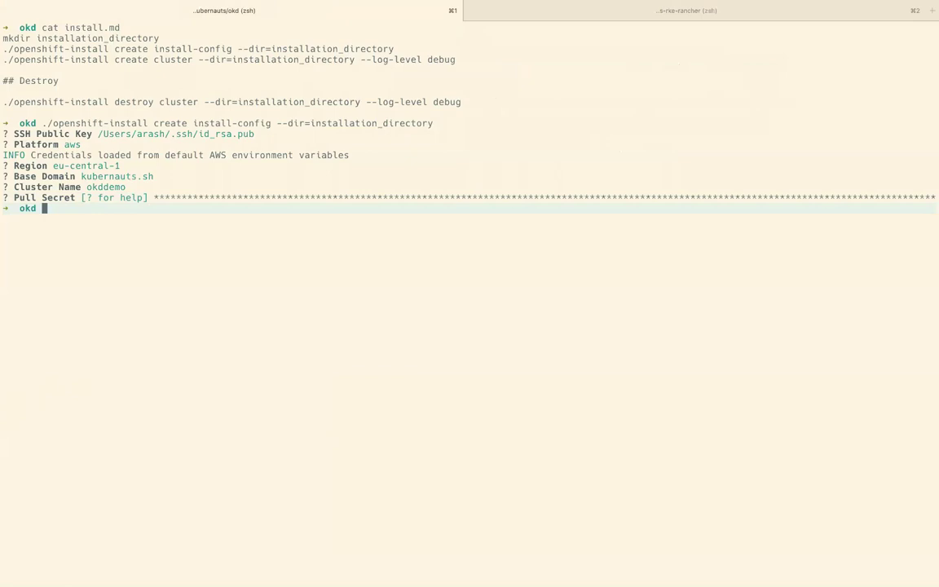
List the contents of installation_directory in long format with ll.
text(ll insa)
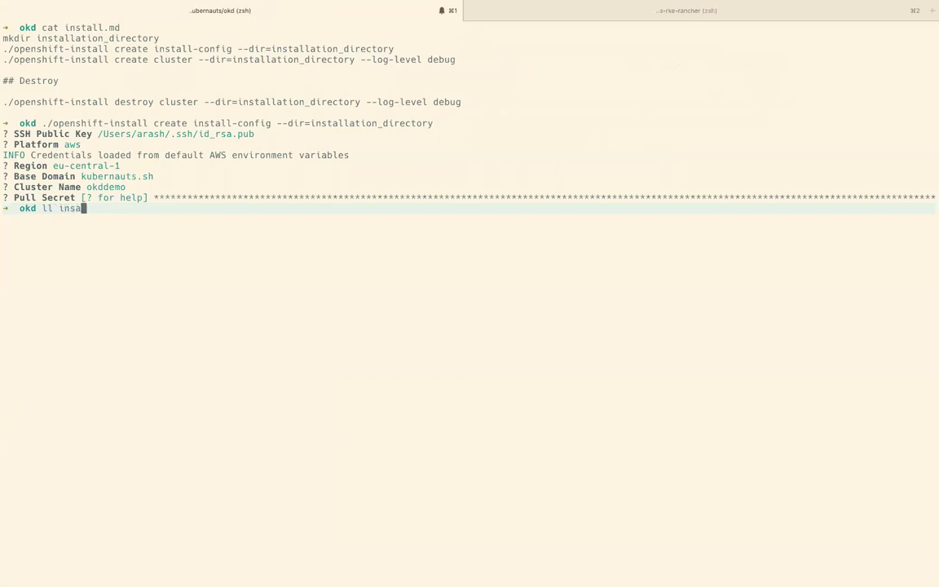
key(BackSpace)
key(Tab)
text(d)
key(Tab)
key(Return)
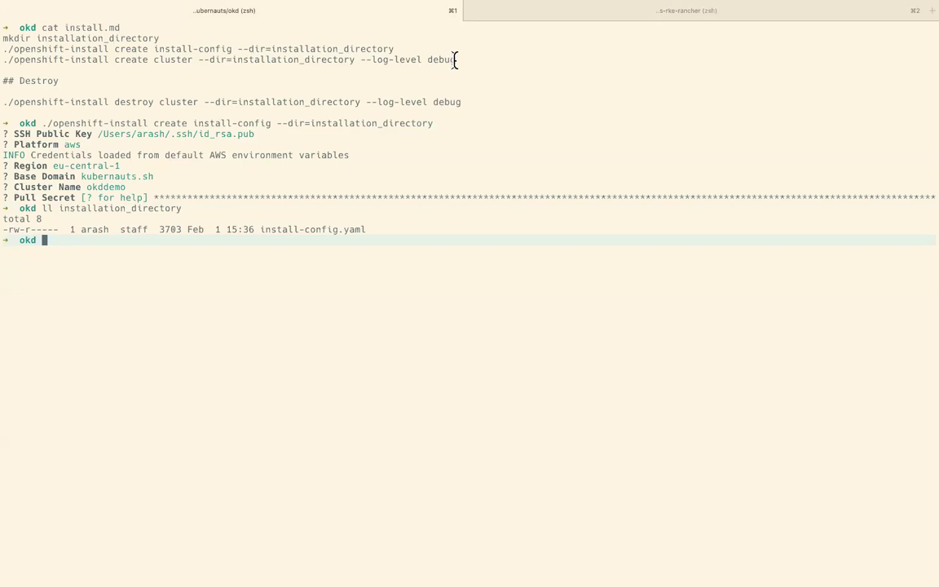
Run ./openshift-install create cluster with --dir=installation_directory and --log-level debug.
drag(456, 59, 3, 60)
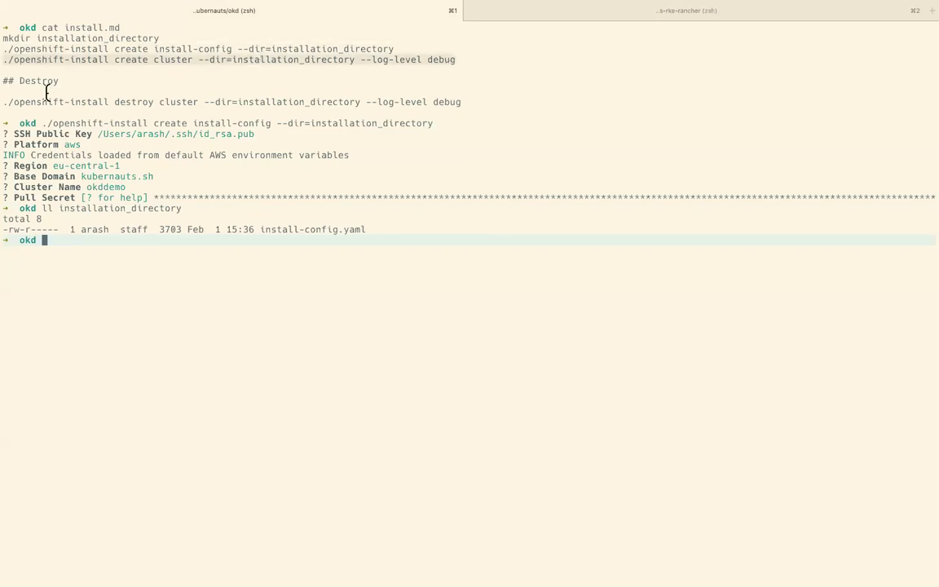
text(./openshift-install create cluster --dir=installation_directory --log-level debug)
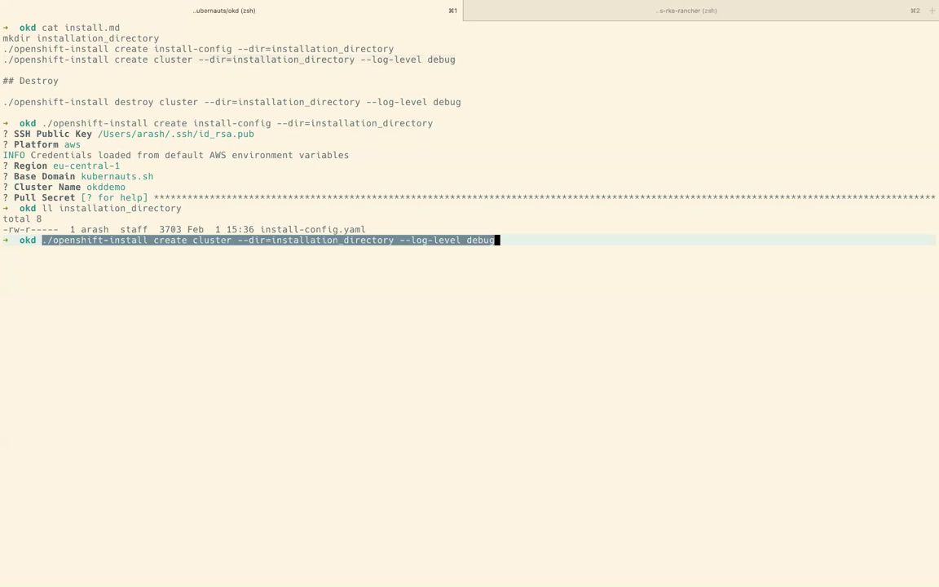
key(Return)
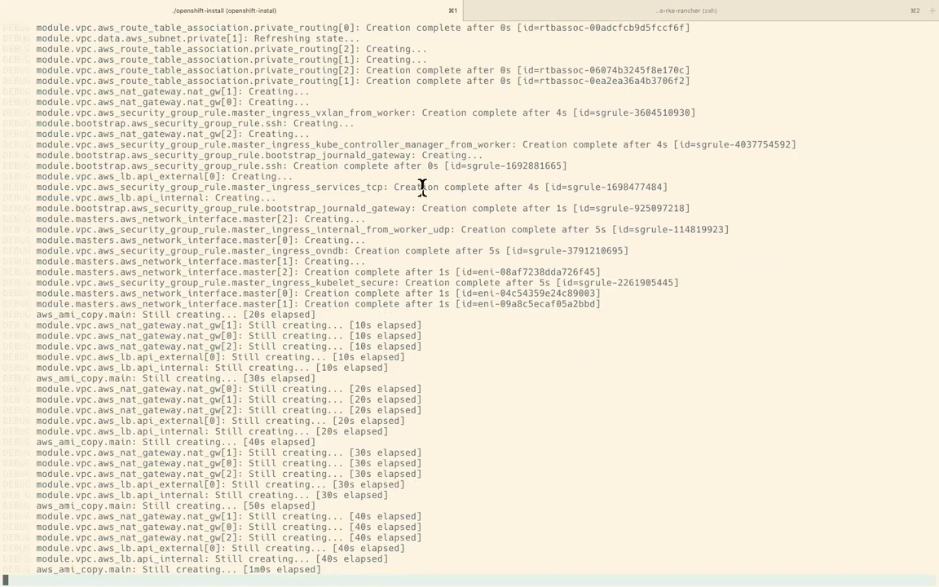
List the files in the multipass-rke-rancher session and examine deploy.sh and the numbered deployment scripts.
click(548, 17)
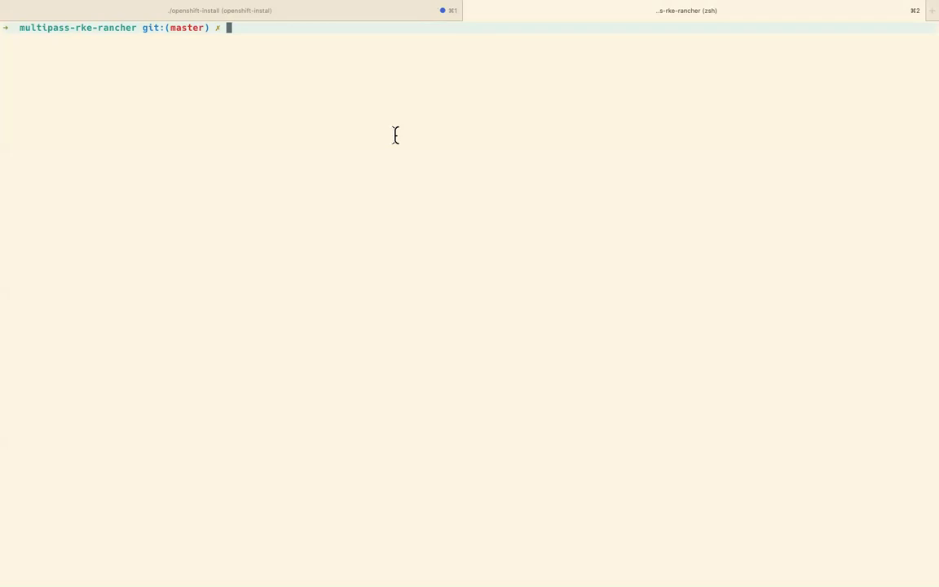
text(ll)
key(Return)
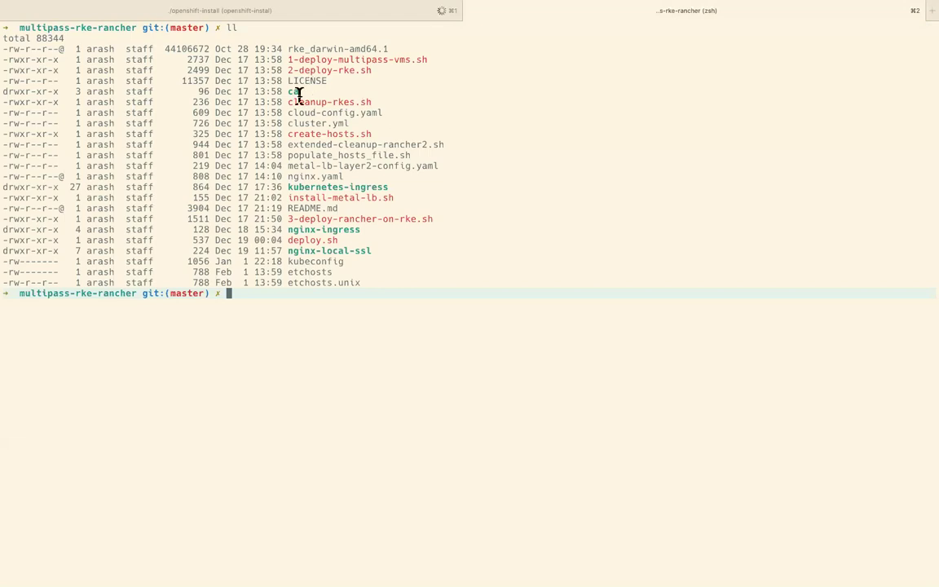
double_click(290, 240)
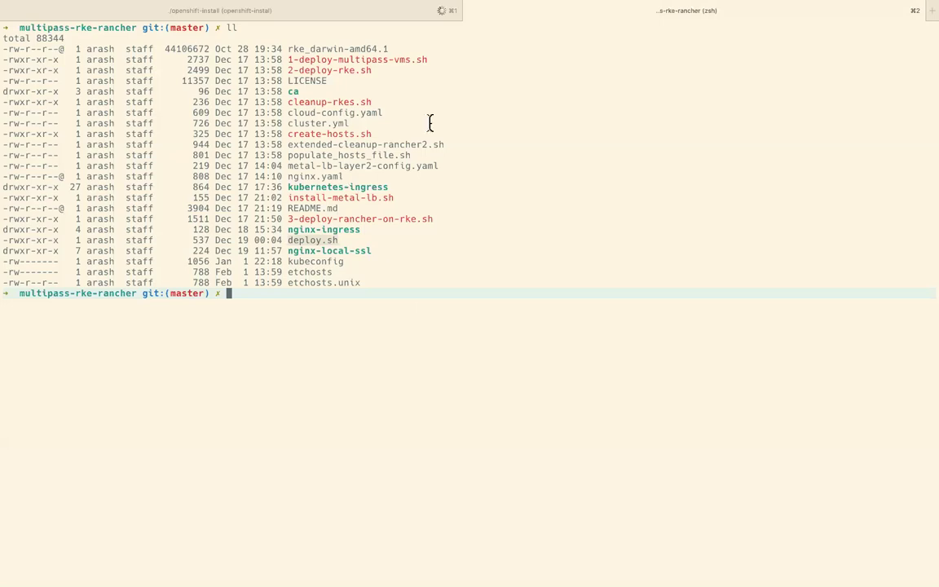
drag(427, 58, 287, 60)
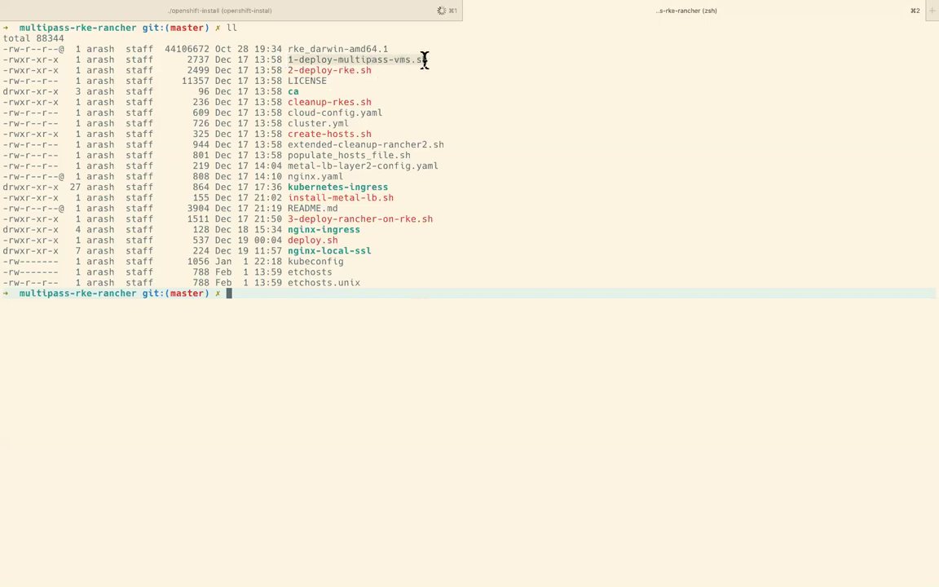
click(366, 71)
drag(366, 71, 287, 71)
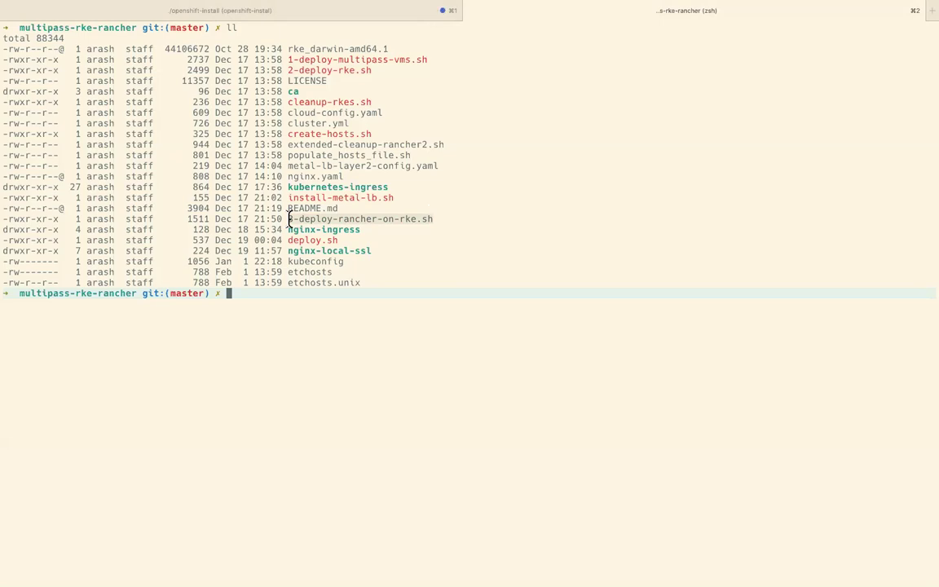
Run ./deploy.sh in the multipass-rke-rancher directory and highlight 3-deploy-rancher-on-rke.sh in the file list.
text(./dep)
key(Tab)
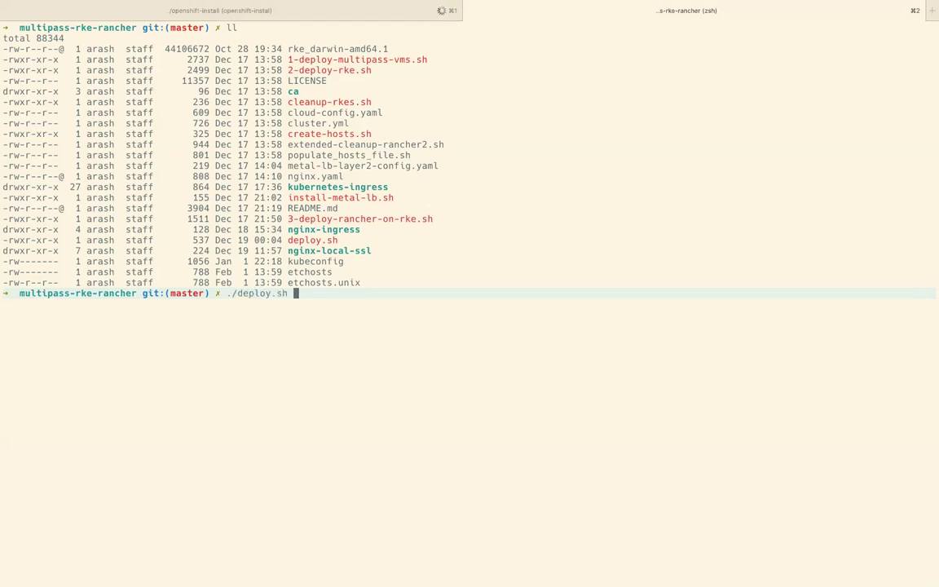
key(Return)
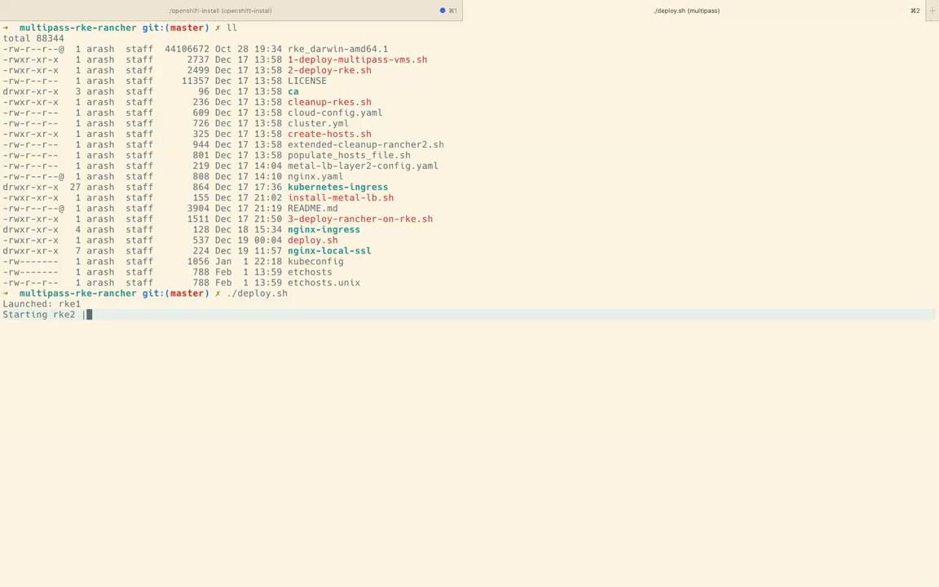
drag(432, 219, 384, 219)
drag(271, 219, 287, 218)
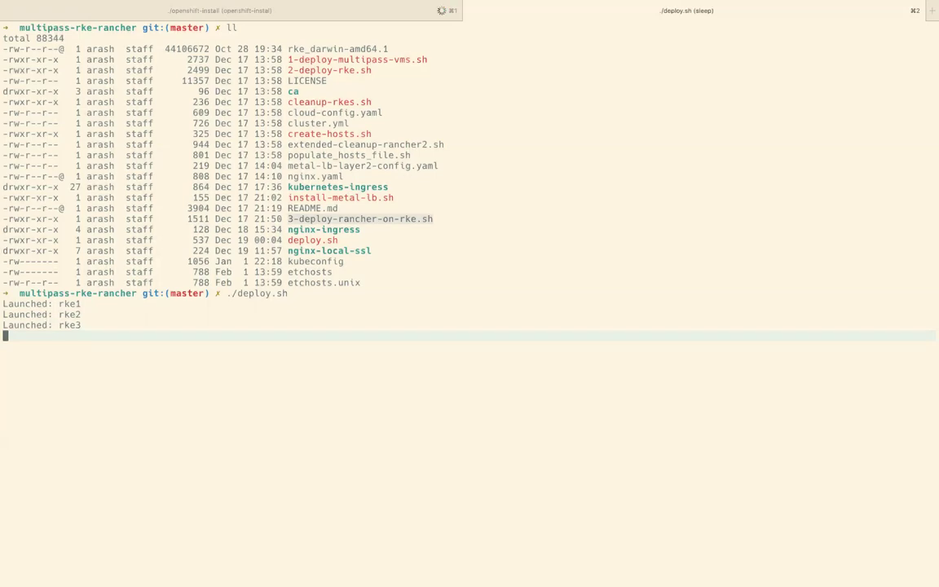
Take the terminal window out of full screen and switch to the Red Hat OpenShift install page in Chrome.
key(super+Tab)
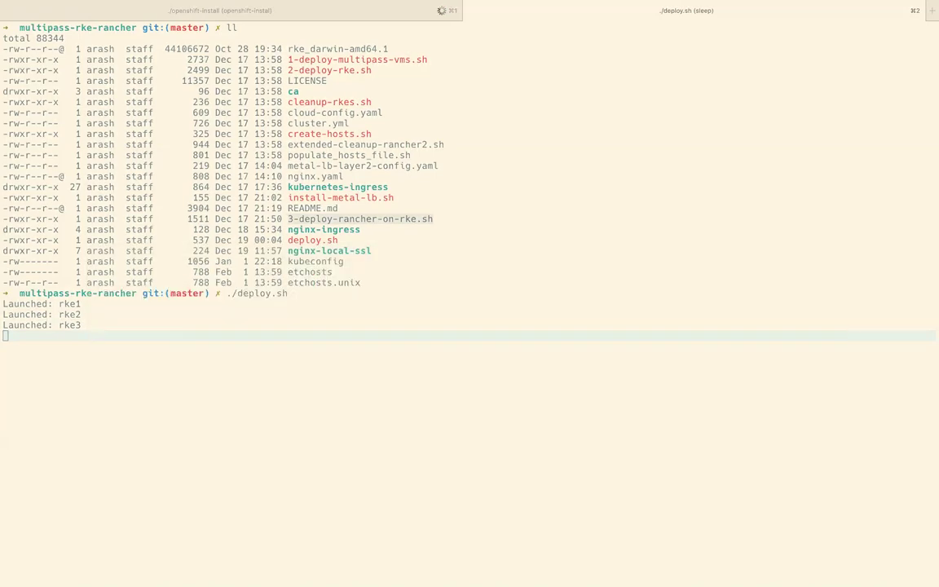
mouse_move(61, 7)
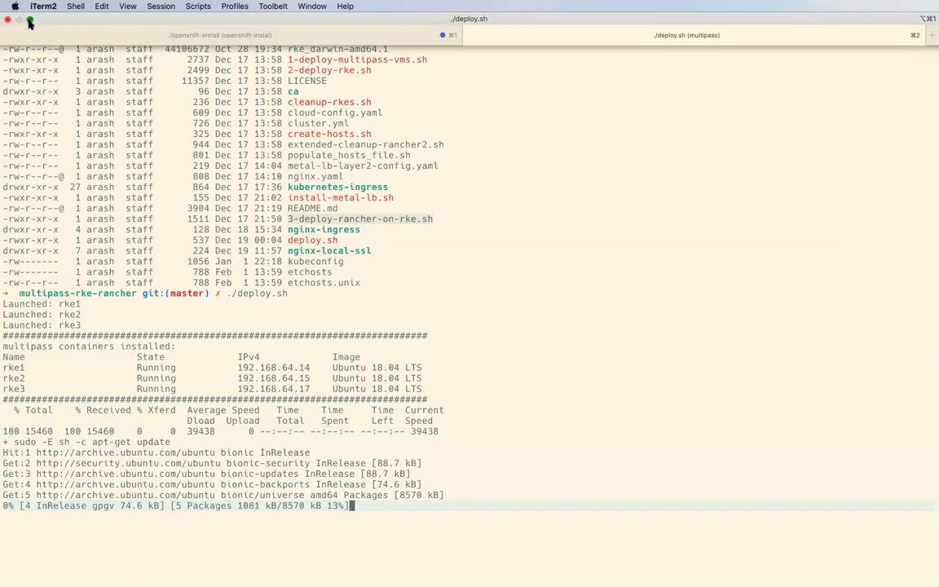
click(29, 22)
key(super+Tab)
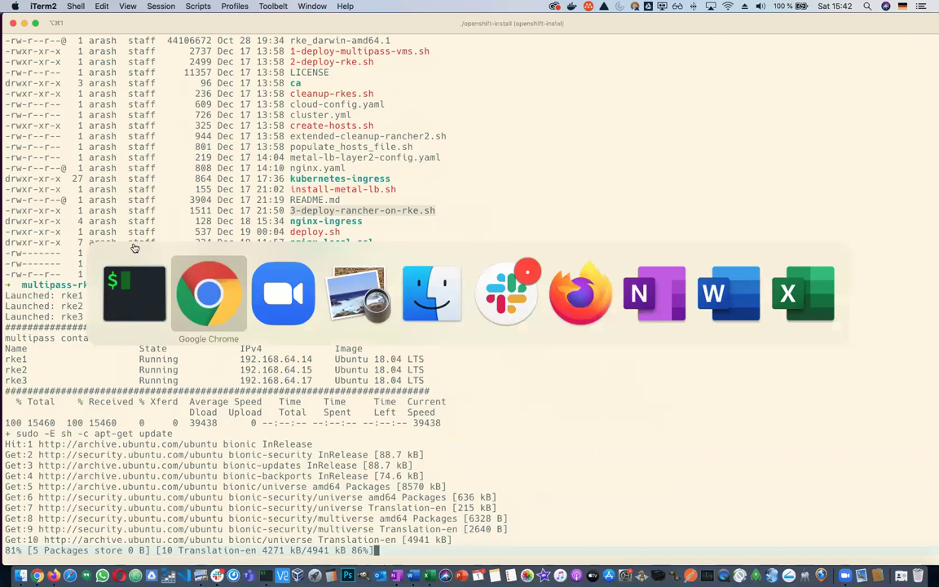
key(Escape)
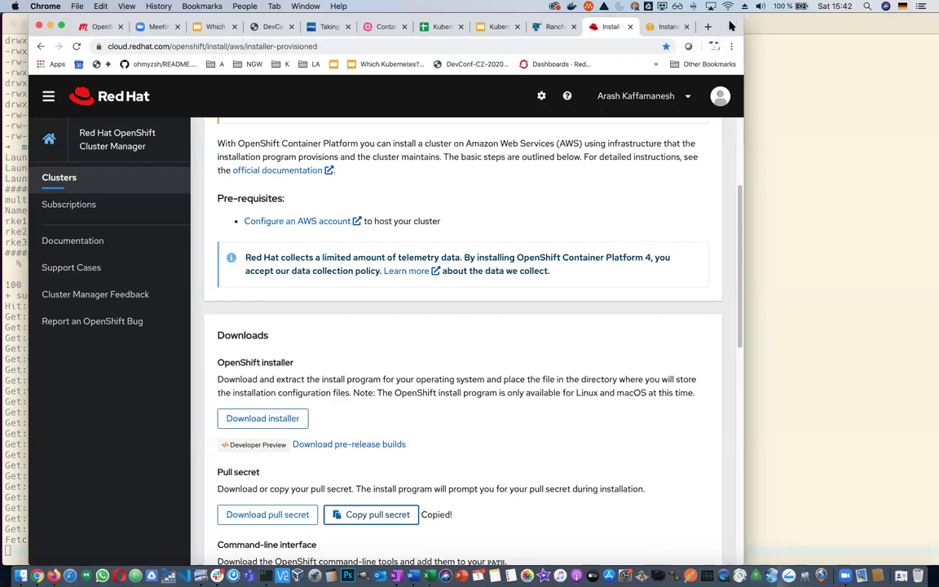
Make the browser full screen and look over the Clusters list in Red Hat OpenShift Cluster Manager.
key(ctrl+alt+Return)
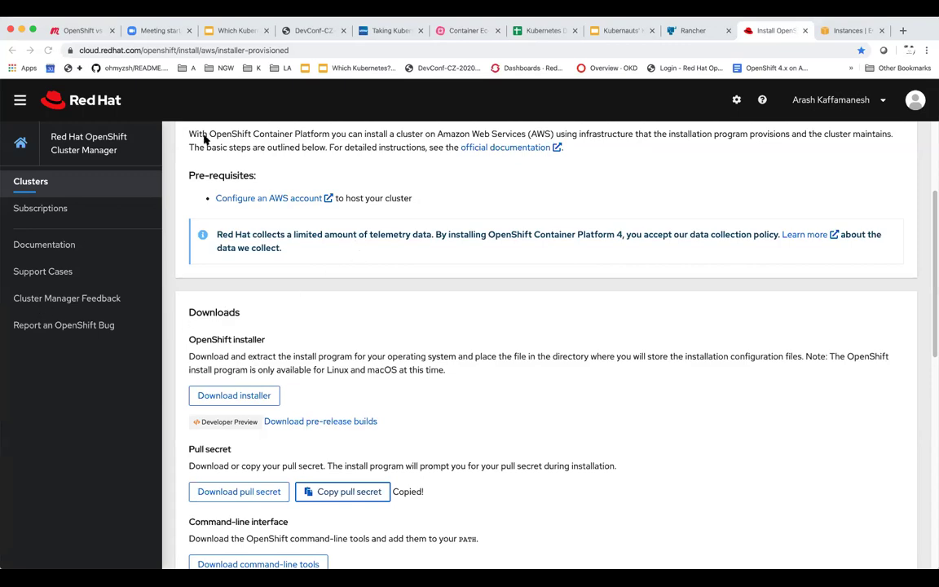
click(40, 183)
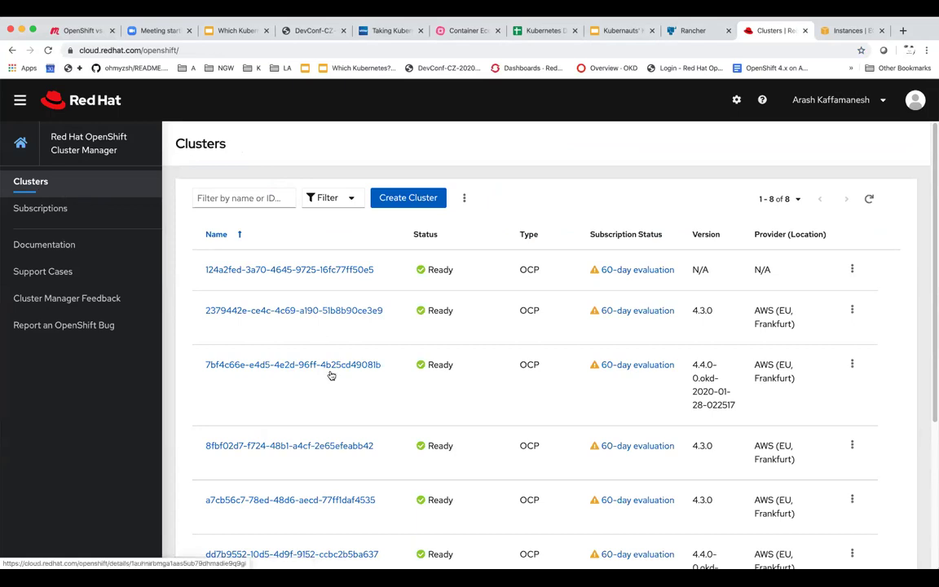
scroll(329, 379, down, 1)
scroll(329, 383, up, 1)
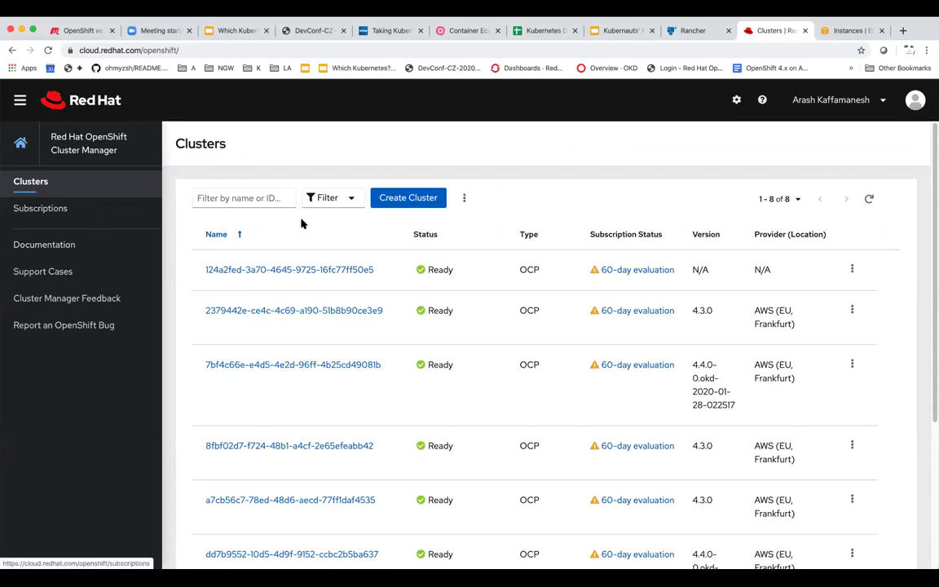
Start creating an OpenShift Container Platform cluster on Amazon Web Services with installer-provisioned infrastructure.
click(410, 199)
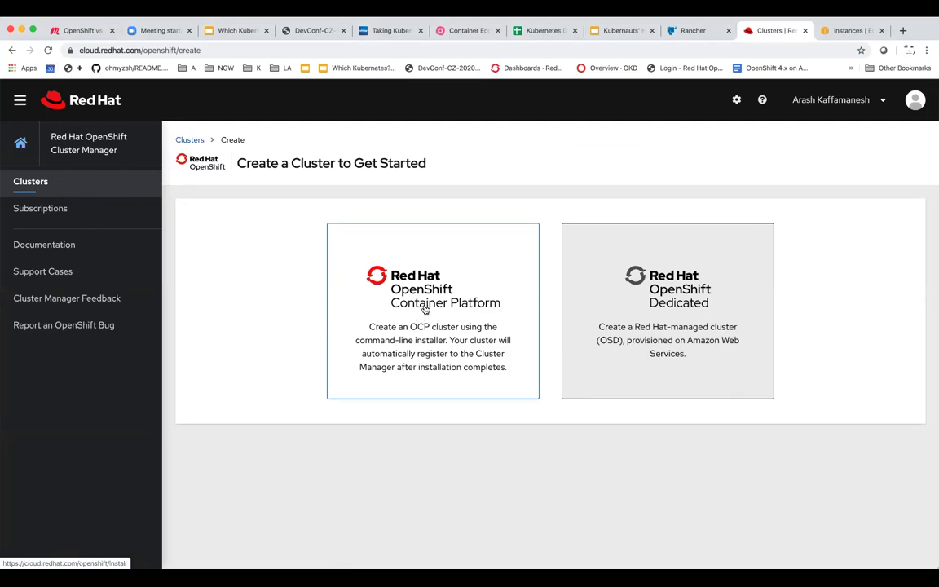
click(425, 311)
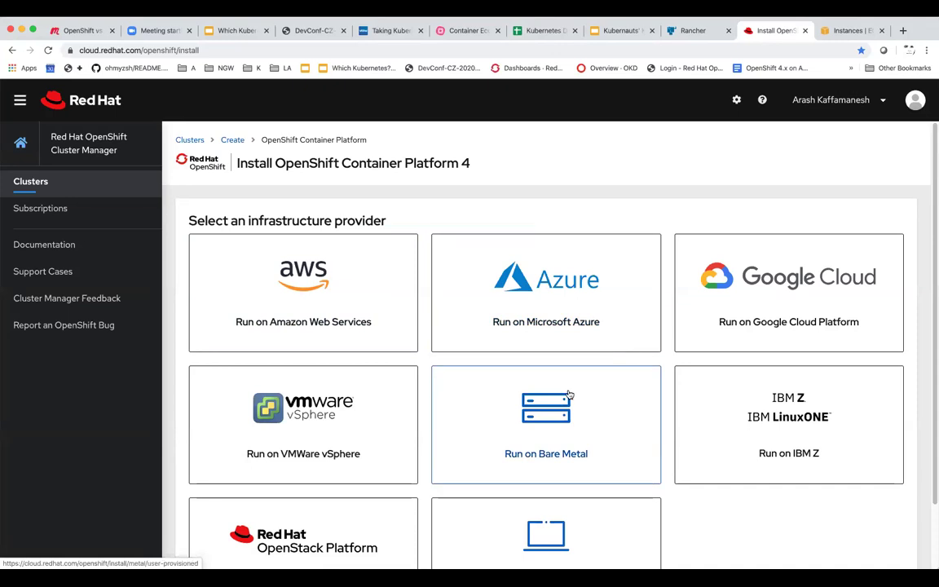
scroll(319, 432, down, 1)
scroll(319, 432, down, 2)
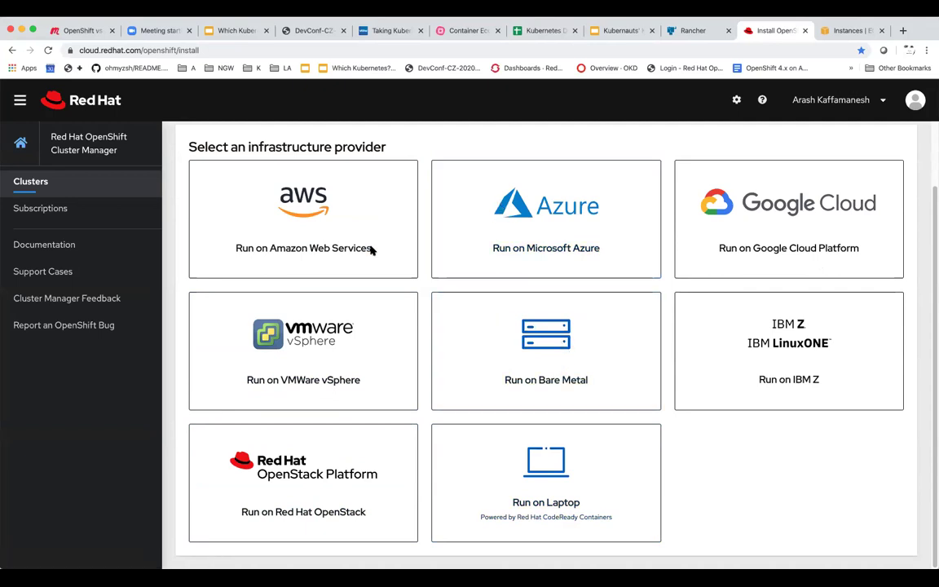
click(303, 199)
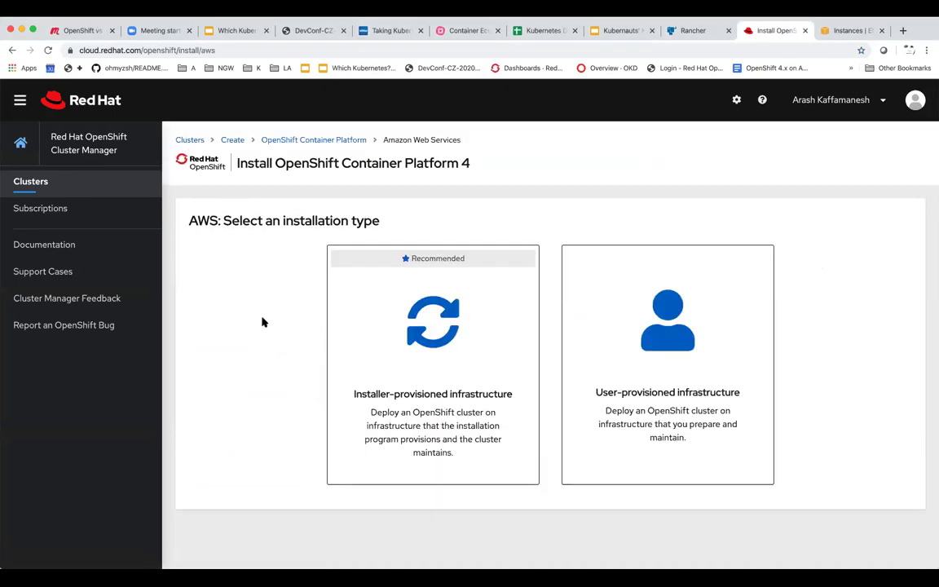
click(419, 394)
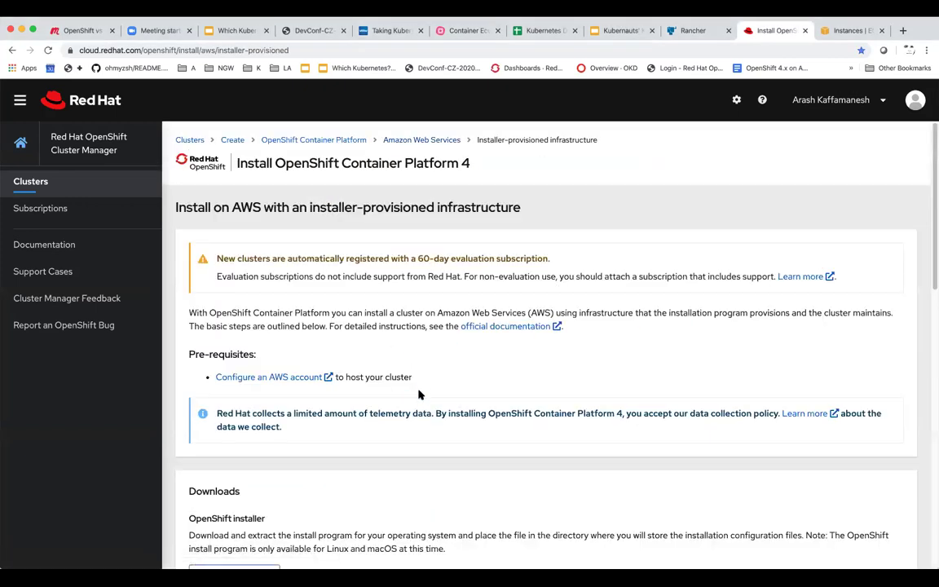
Copy the pull secret from the installation page and review the commands for deploying and accessing the cluster.
scroll(421, 374, down, 1)
scroll(422, 374, down, 2)
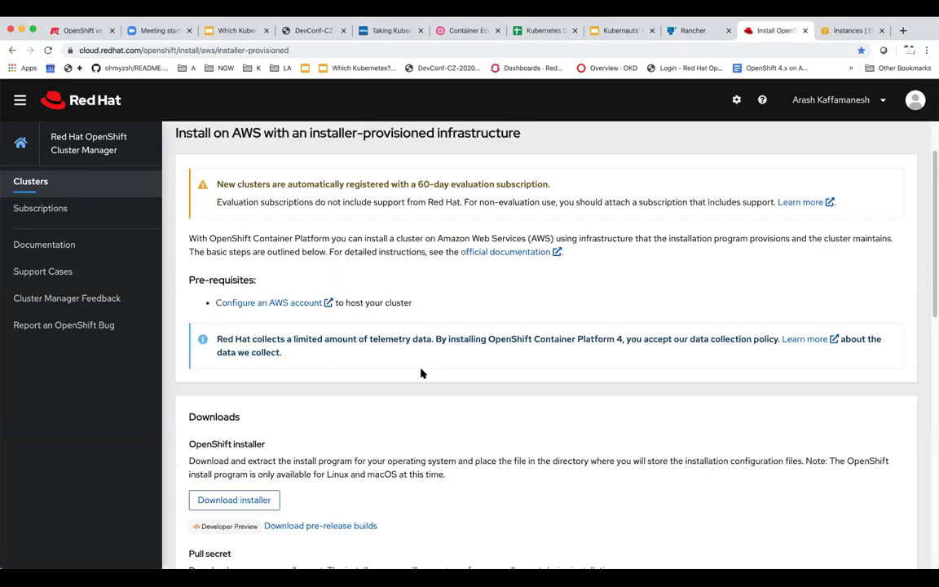
scroll(422, 373, down, 5)
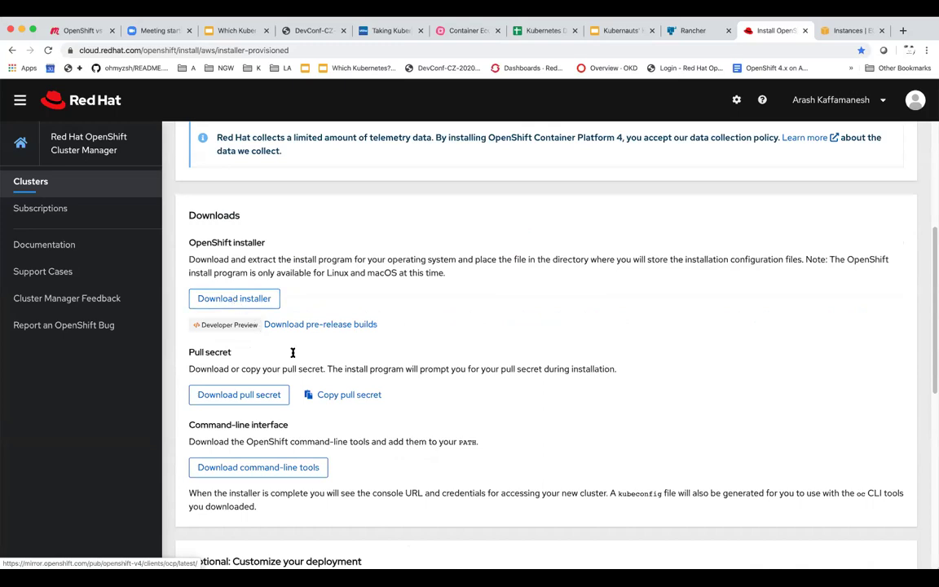
click(345, 399)
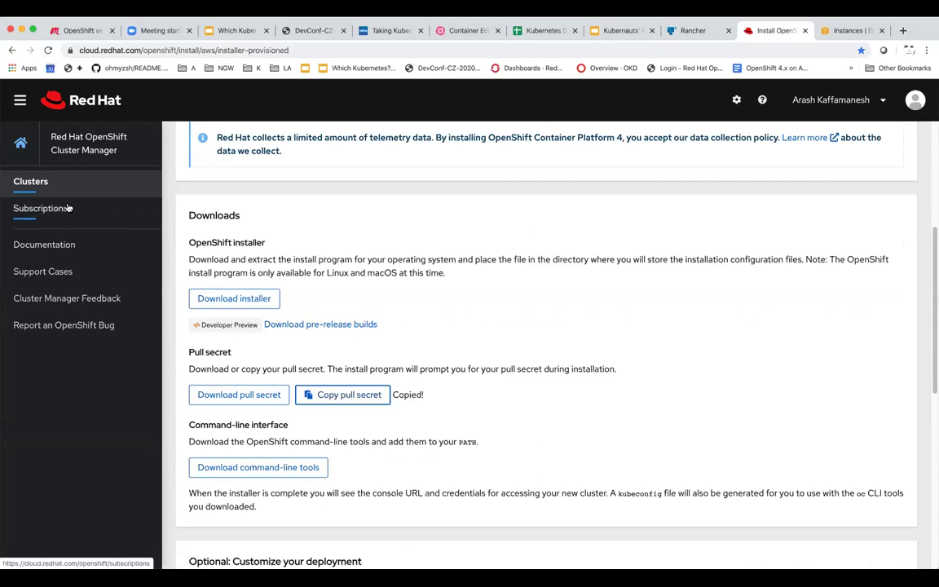
scroll(414, 371, down, 10)
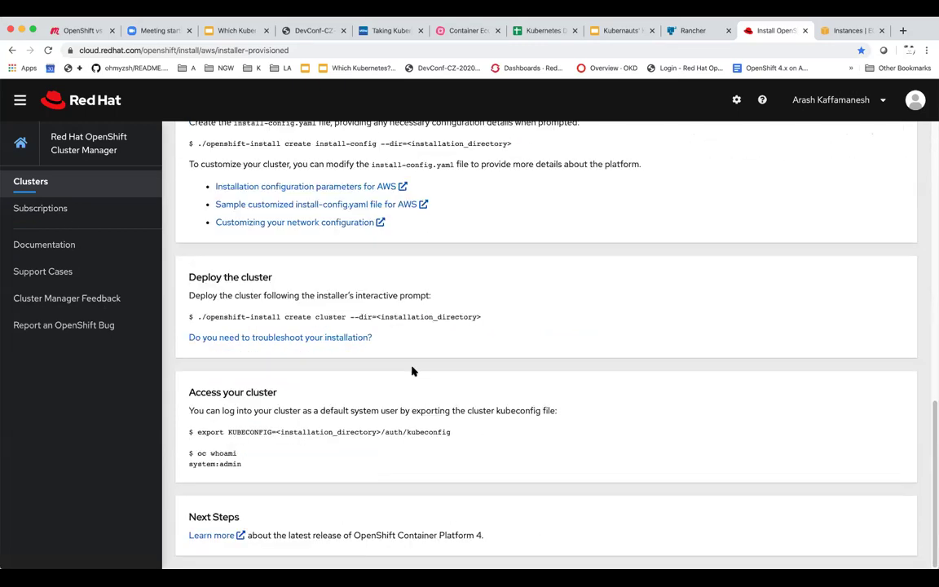
scroll(411, 371, up, 5)
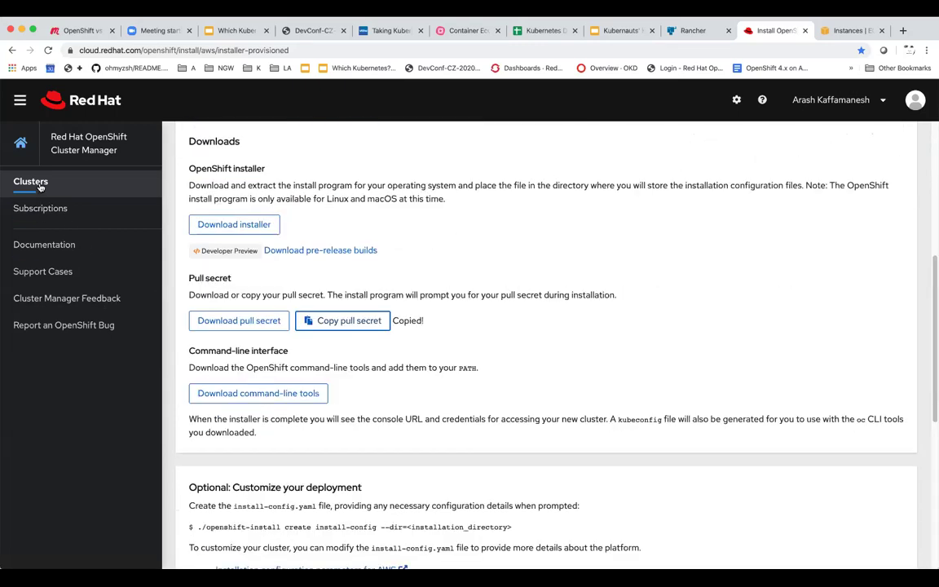
click(39, 187)
scroll(273, 372, down, 2)
scroll(275, 371, down, 3)
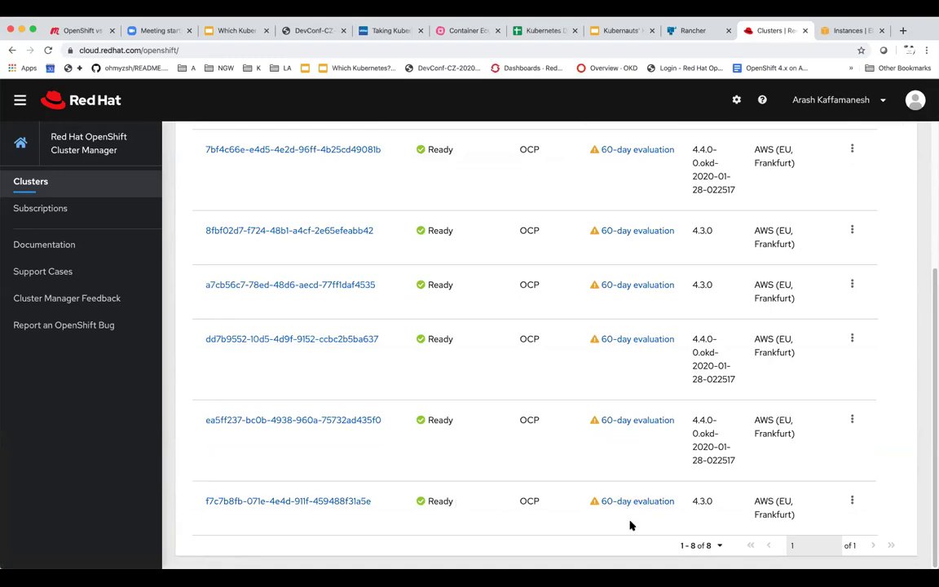
mouse_move(537, 499)
drag(696, 337, 738, 383)
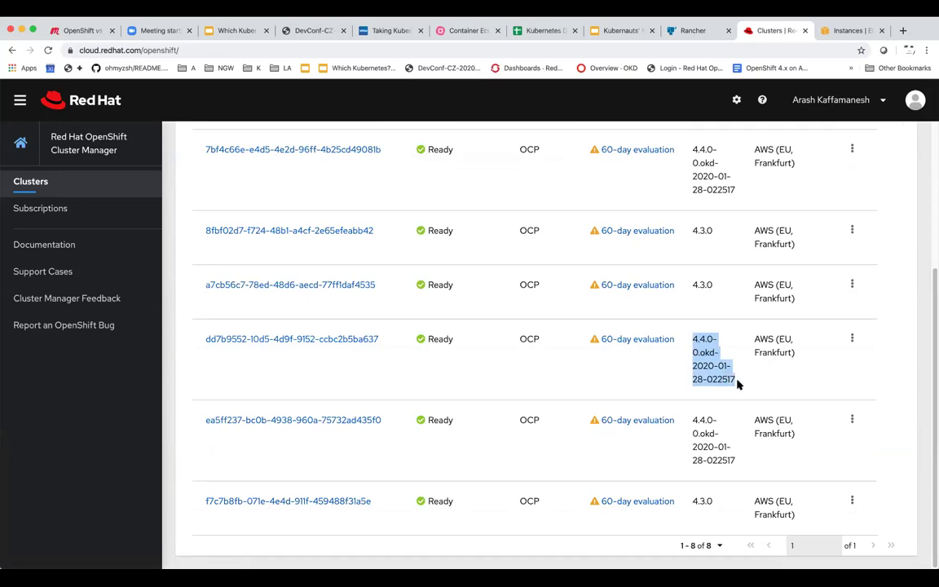
Open the last cluster in the list, running version 4.3.0, and examine its overview and details.
click(332, 501)
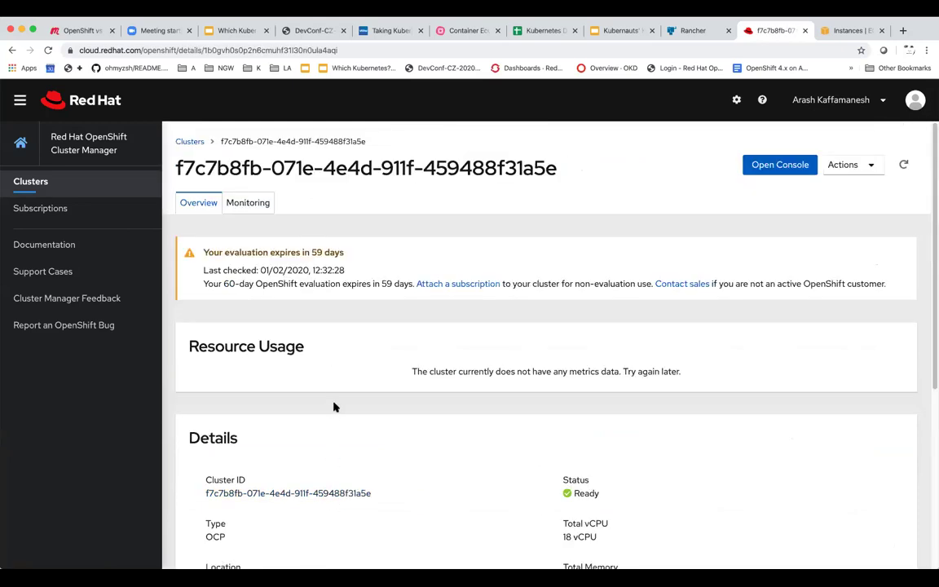
scroll(334, 394, down, 1)
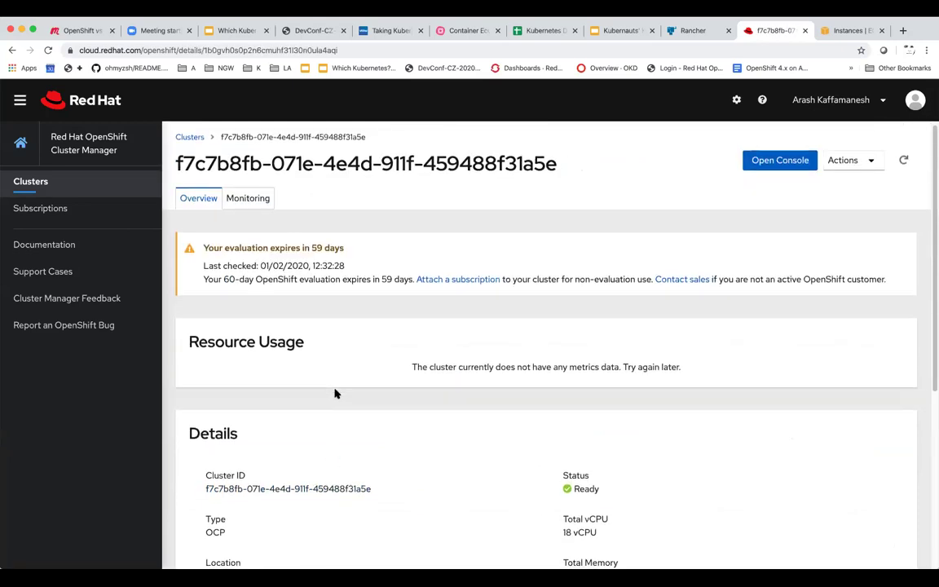
scroll(334, 394, down, 5)
scroll(335, 392, down, 2)
scroll(335, 392, up, 5)
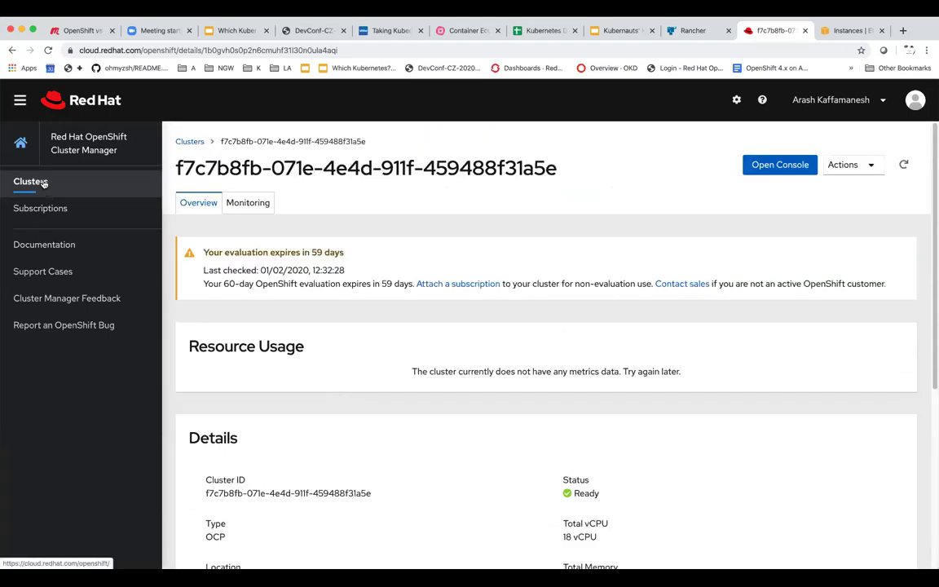
Go back to the Clusters list and look through the registered clusters down to the last one.
click(30, 181)
scroll(279, 383, down, 5)
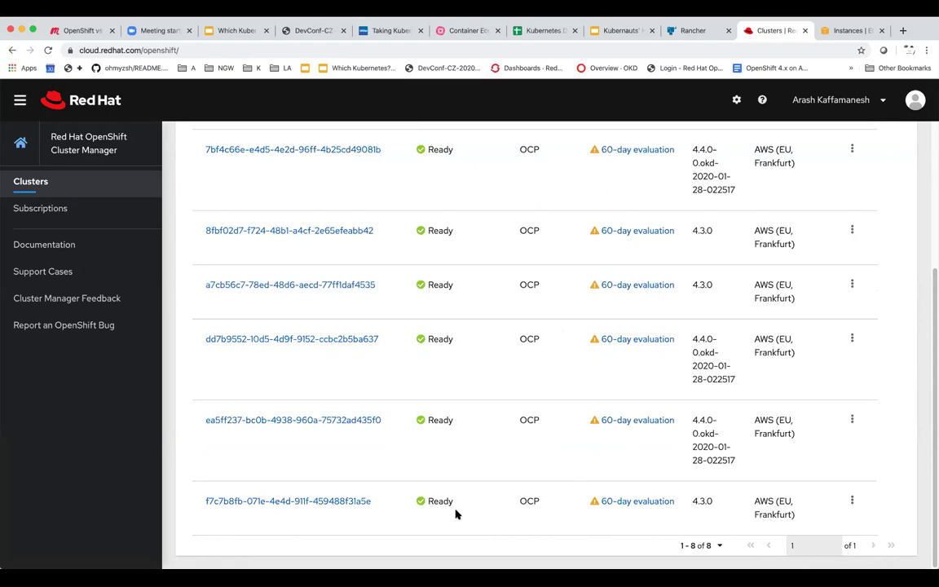
scroll(456, 514, up, 5)
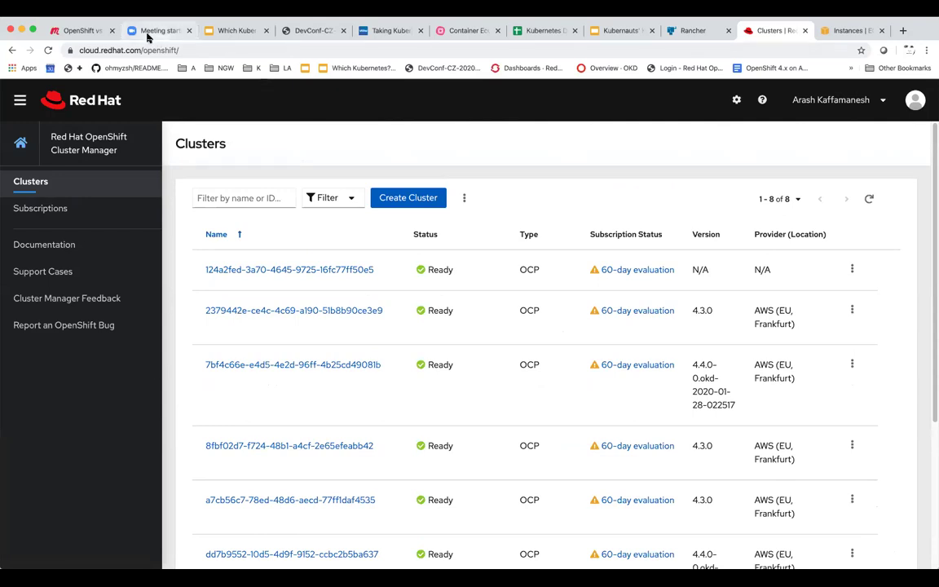
Switch to the "Which Kubernetes?" presentation and open the Enterprise Grade Rancher Deployment Guide link from slide 21.
click(224, 32)
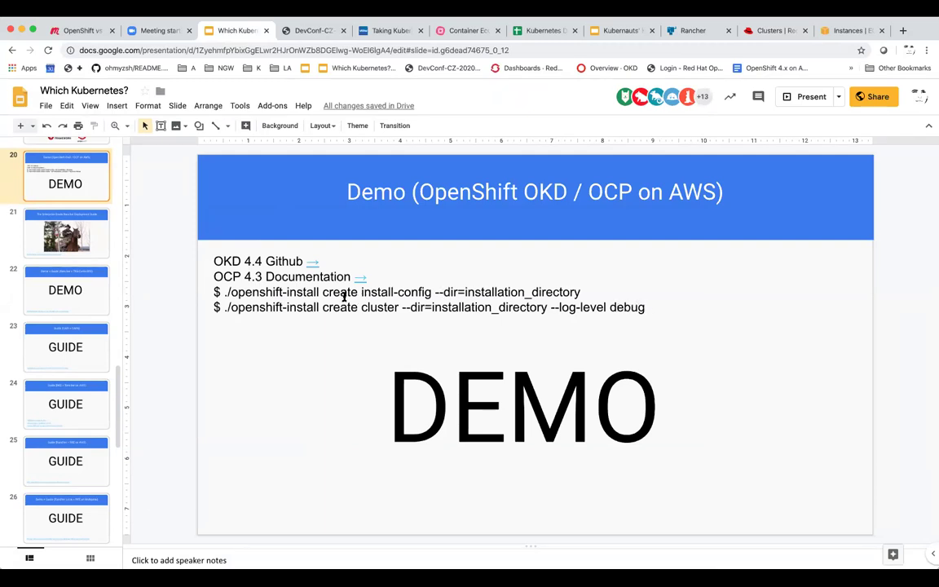
click(80, 249)
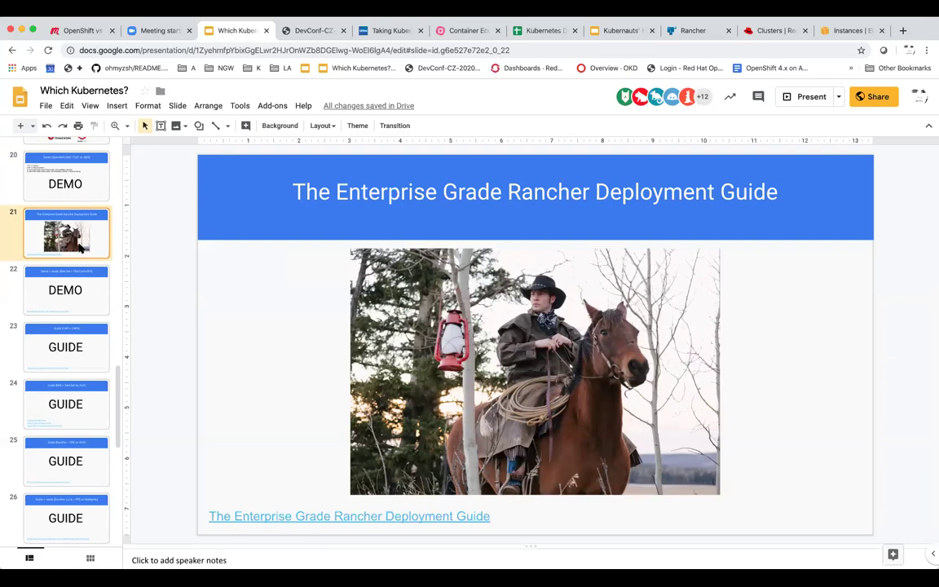
click(346, 517)
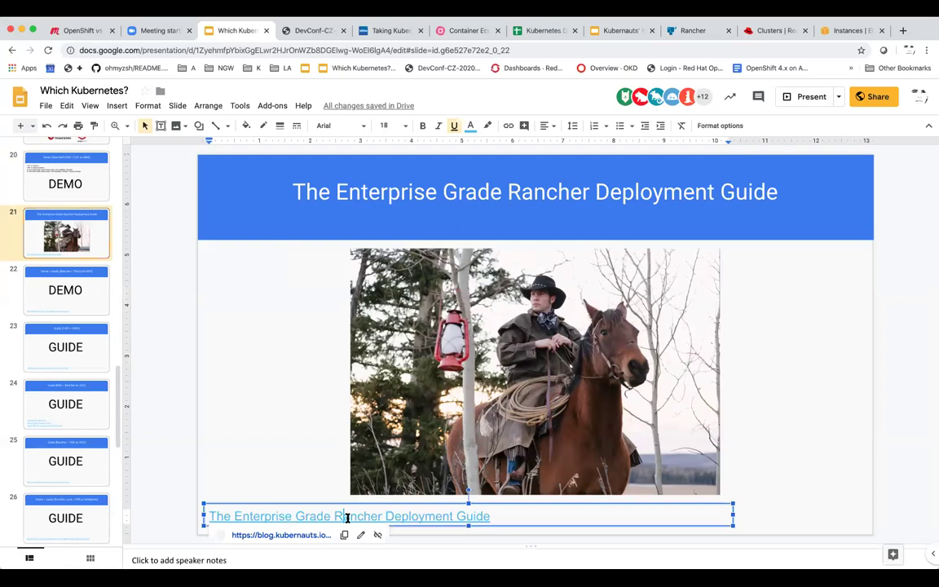
click(300, 535)
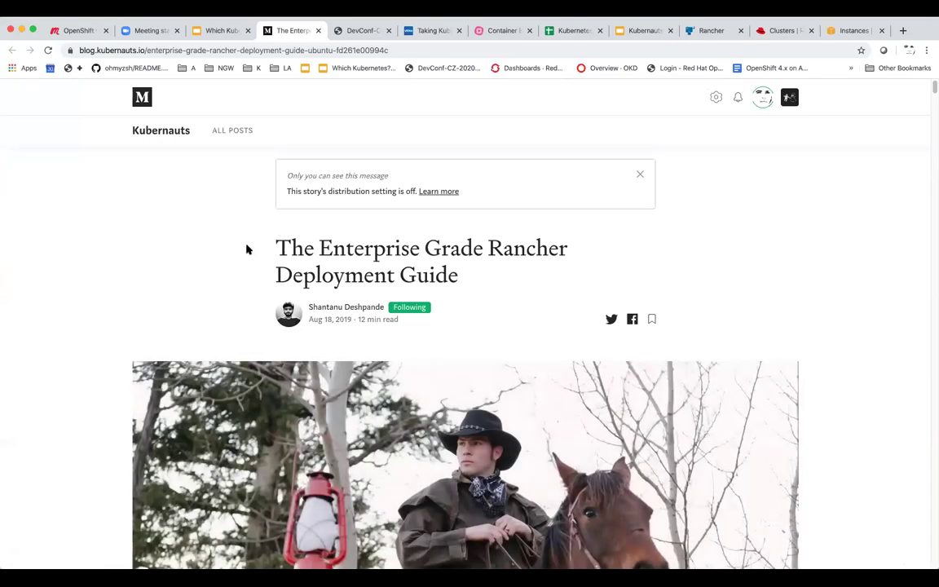
Read through the Rancher deployment guide's introduction, kubectl prerequisites, and machine setup instructions for SSH, sudoers and Docker.
scroll(96, 293, down, 1)
scroll(97, 293, down, 5)
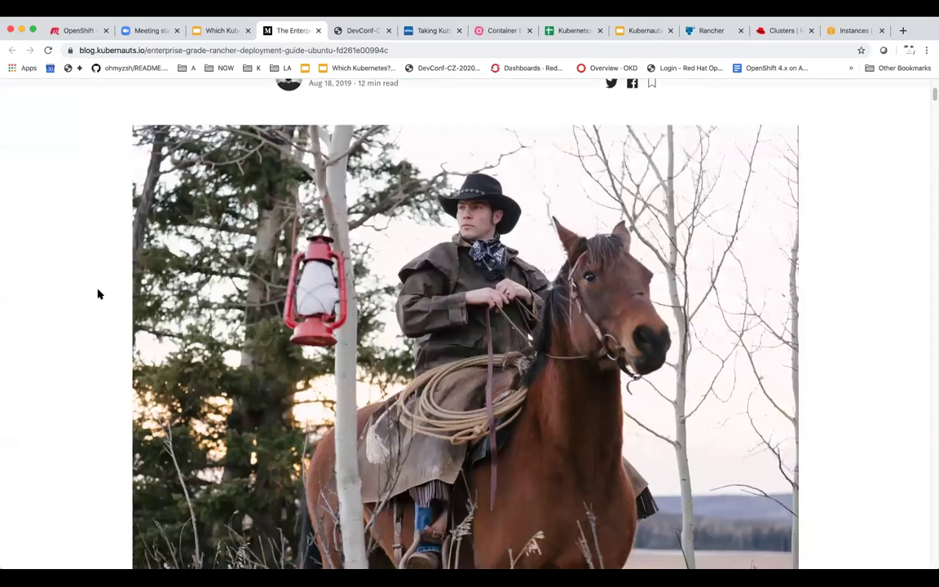
scroll(97, 293, down, 4)
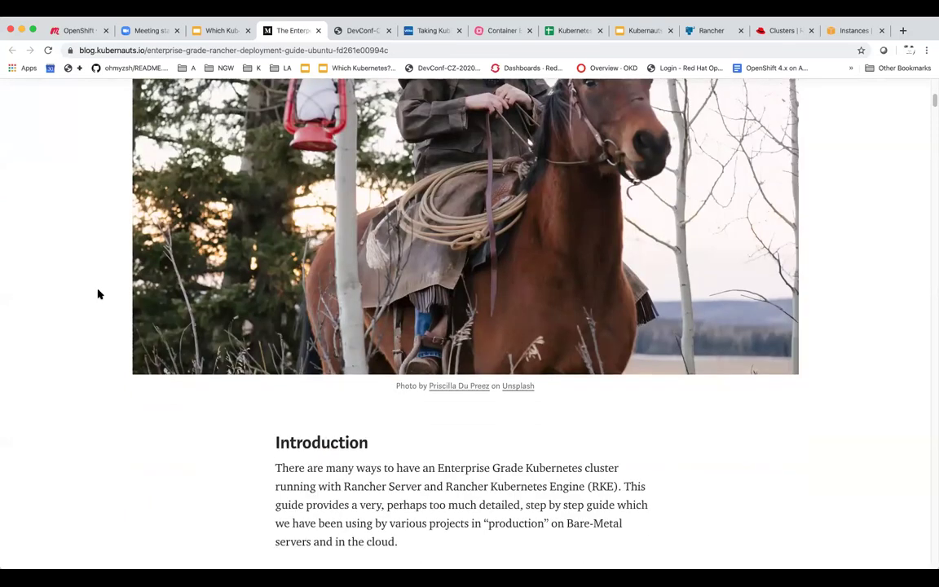
scroll(98, 294, down, 4)
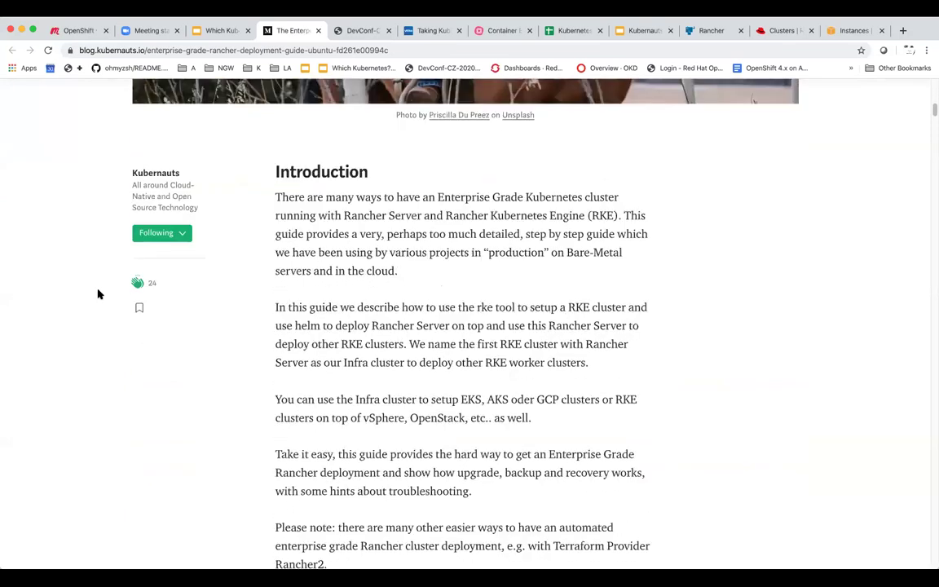
scroll(97, 294, down, 2)
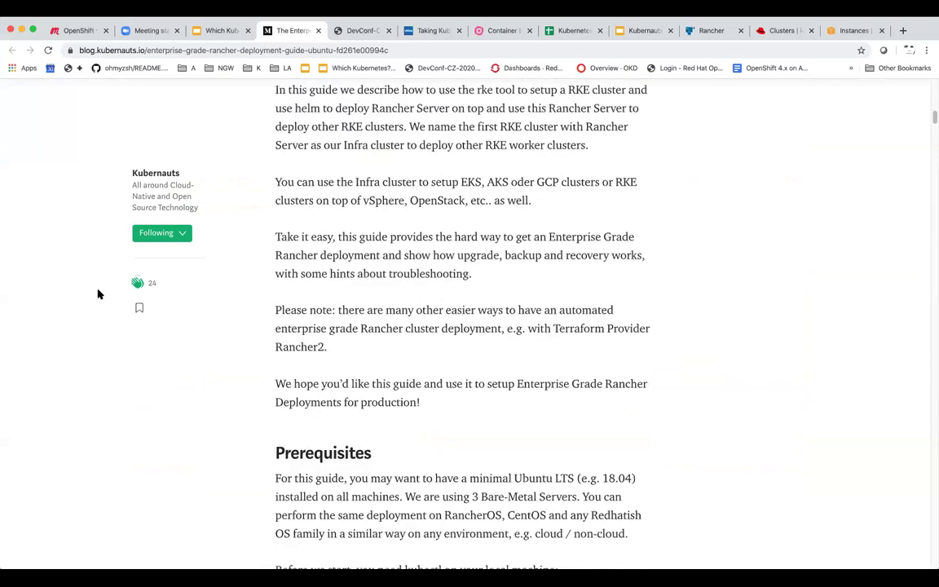
scroll(97, 293, down, 6)
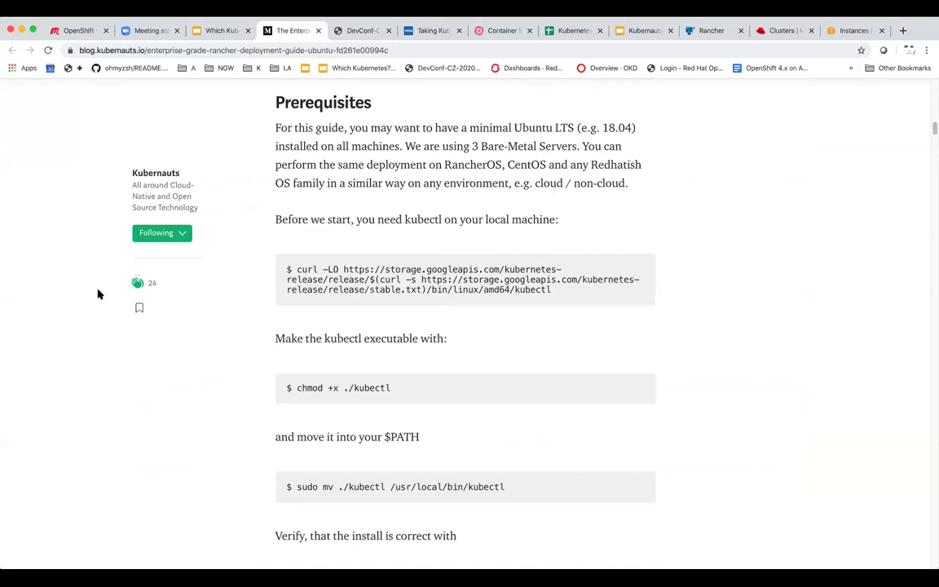
scroll(98, 294, down, 4)
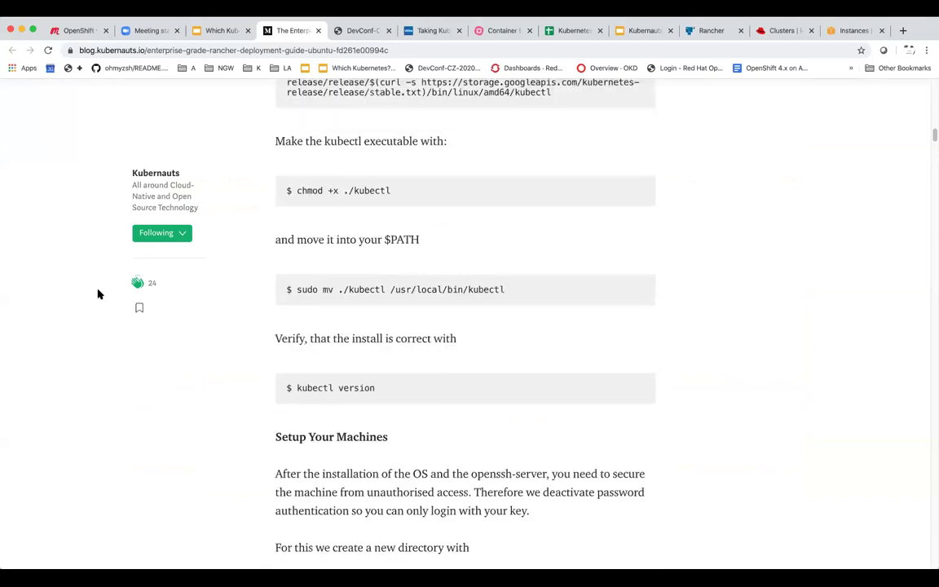
scroll(98, 294, down, 1)
scroll(98, 294, down, 1)
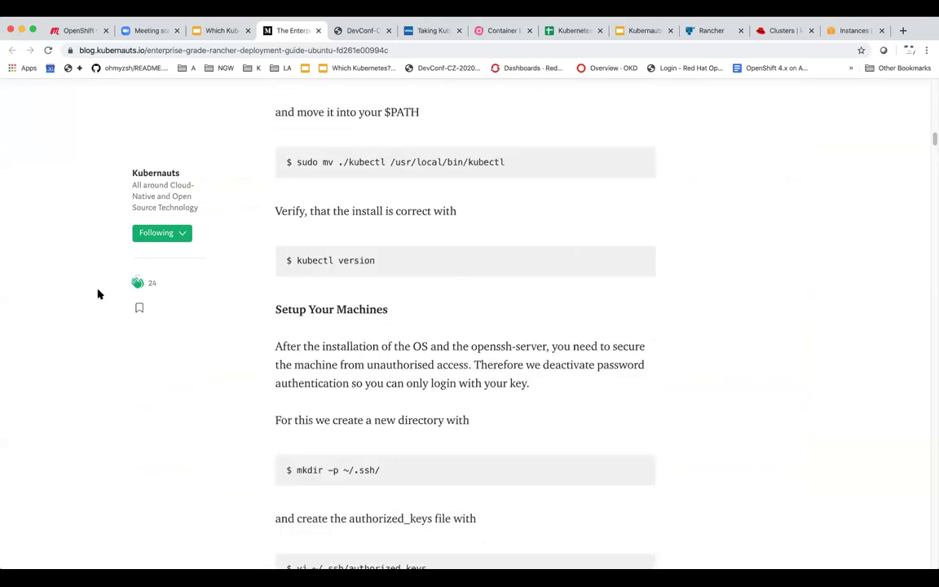
scroll(98, 293, down, 2)
scroll(97, 294, down, 1)
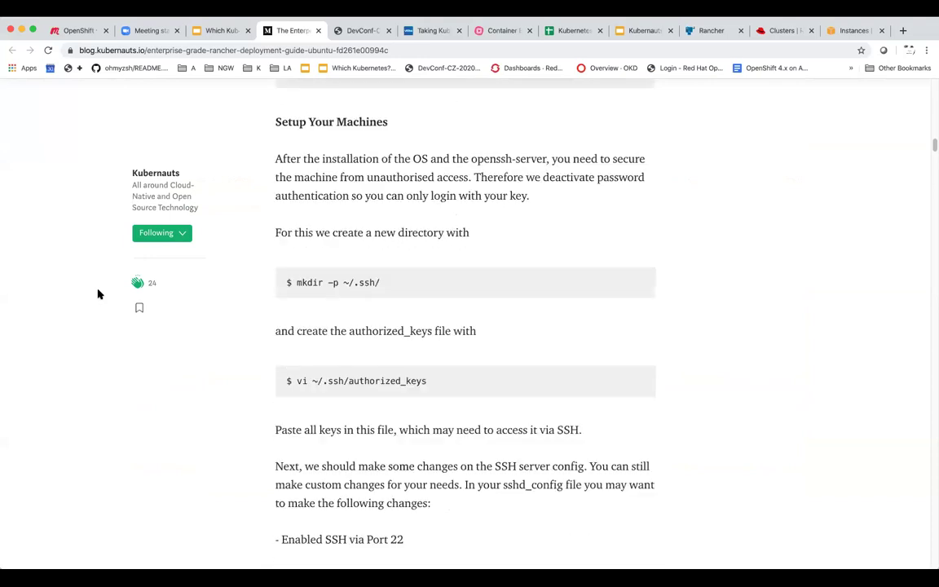
scroll(98, 294, down, 2)
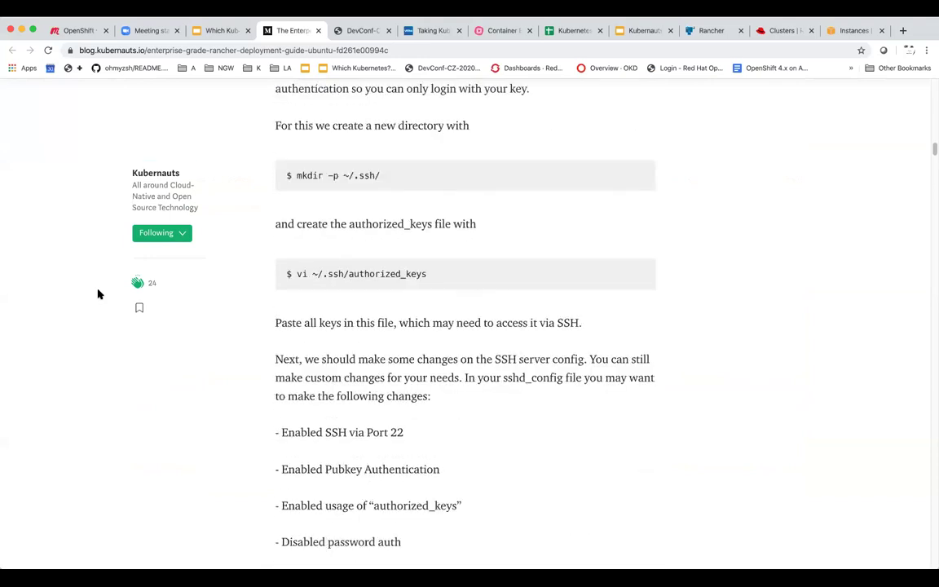
scroll(98, 294, down, 1)
scroll(98, 294, down, 2)
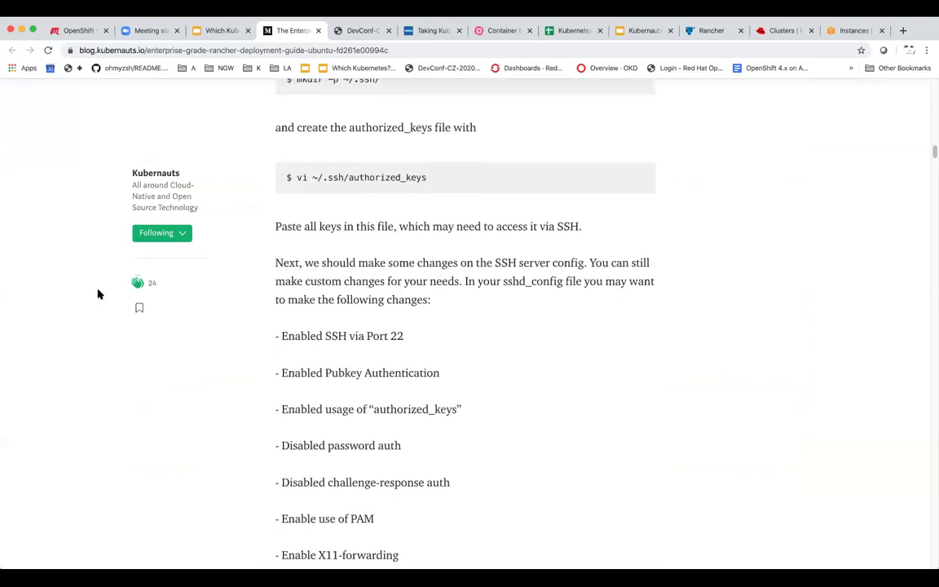
scroll(98, 294, down, 3)
scroll(98, 294, down, 5)
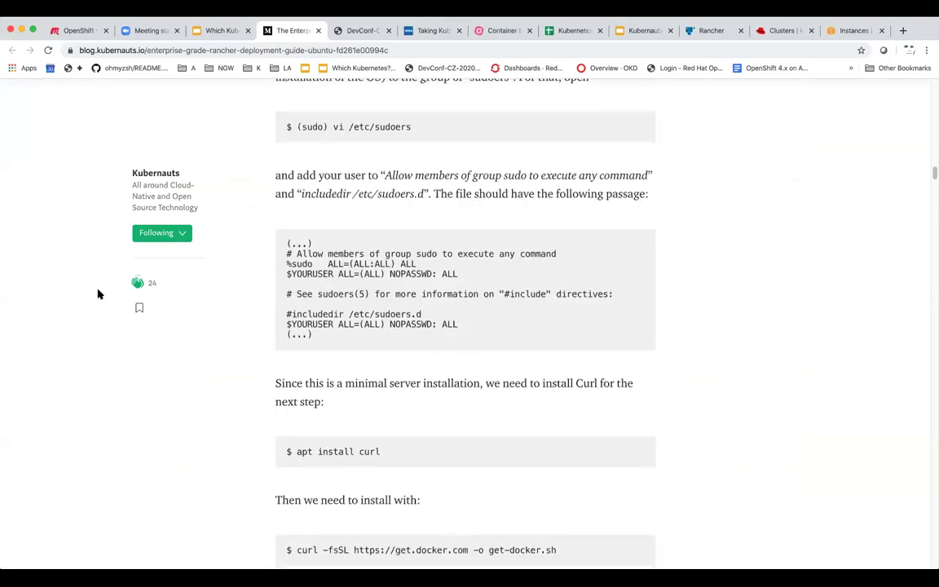
Read the Rancher deployment guide's Docker installation, RKE binary setup and rancher-cluster.yaml node definition.
scroll(98, 293, down, 1)
scroll(98, 293, down, 1)
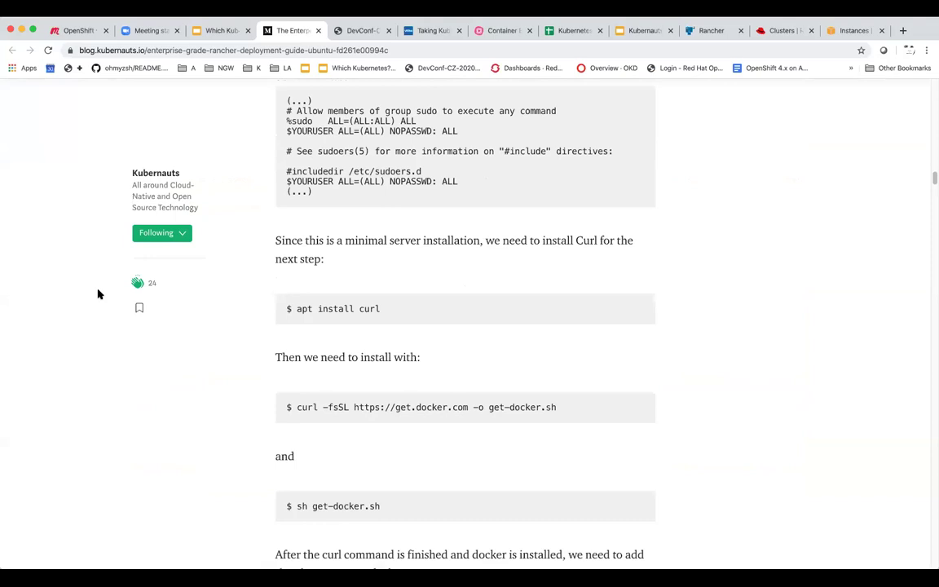
scroll(98, 294, down, 3)
scroll(98, 293, down, 1)
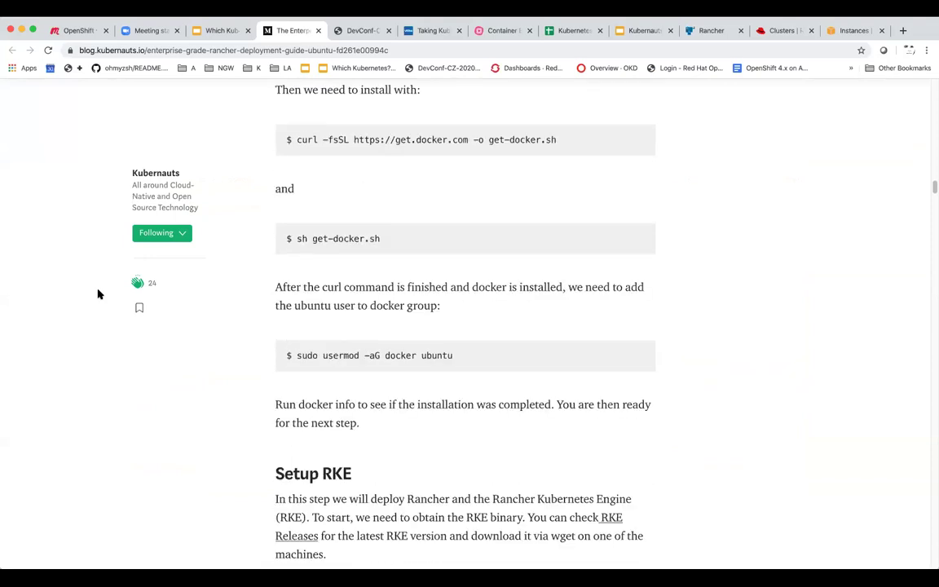
scroll(97, 294, down, 1)
scroll(97, 294, down, 4)
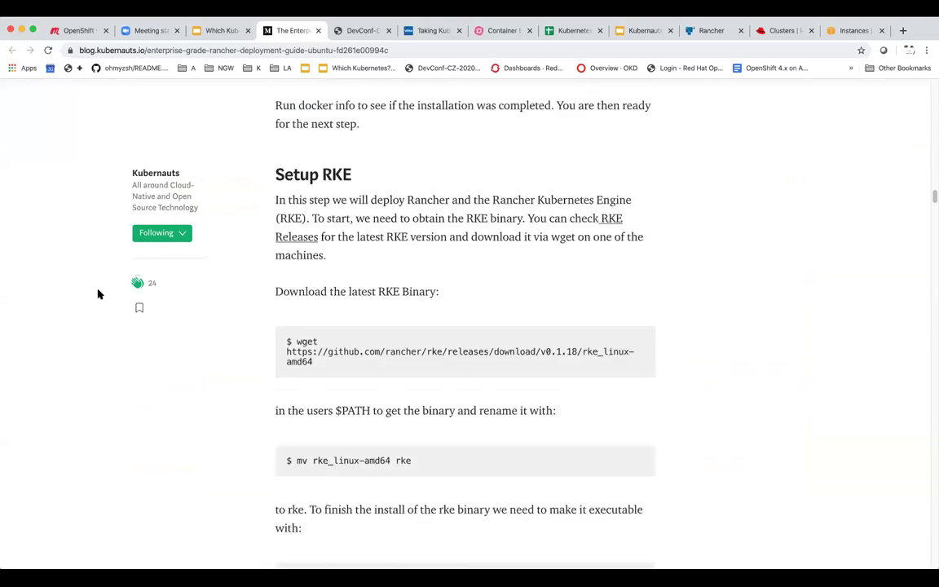
scroll(98, 293, down, 4)
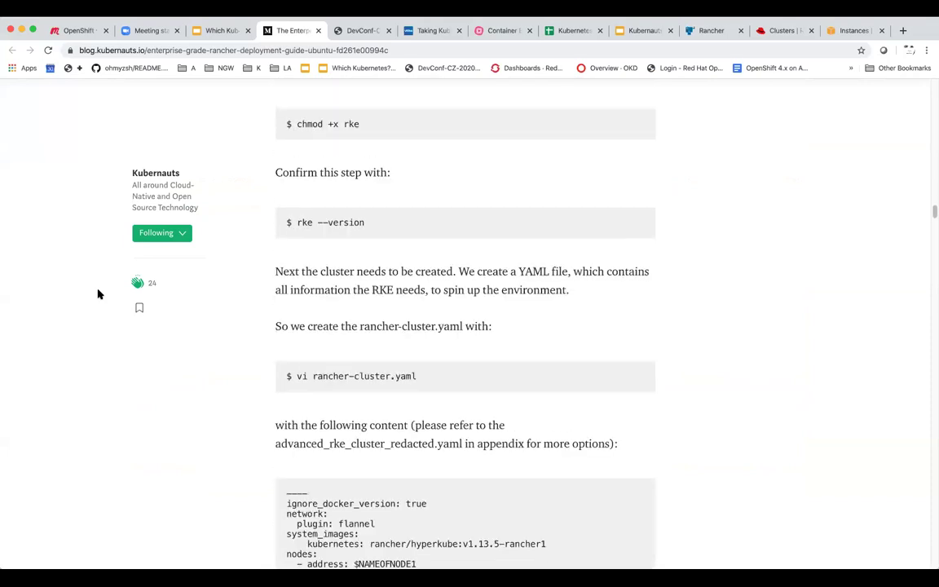
scroll(98, 293, down, 1)
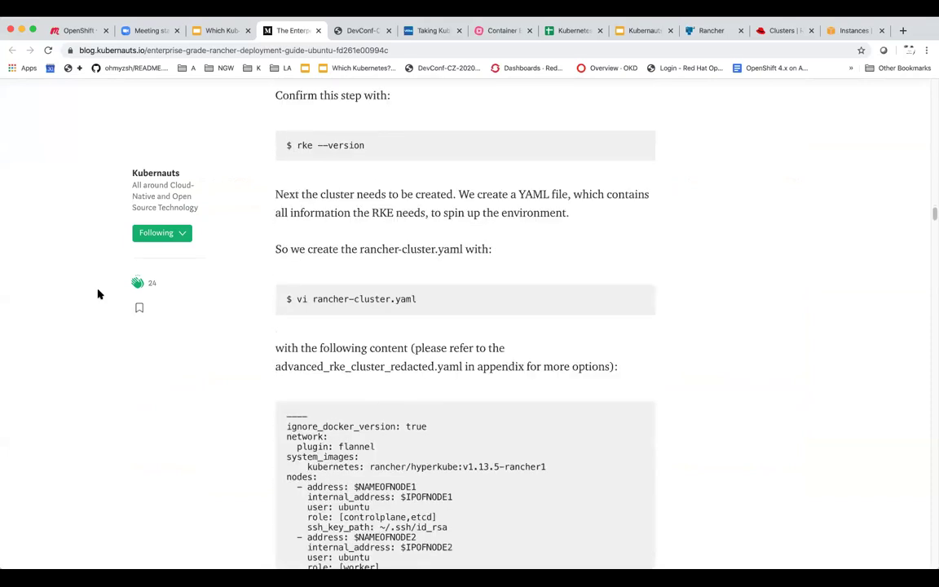
scroll(98, 294, down, 3)
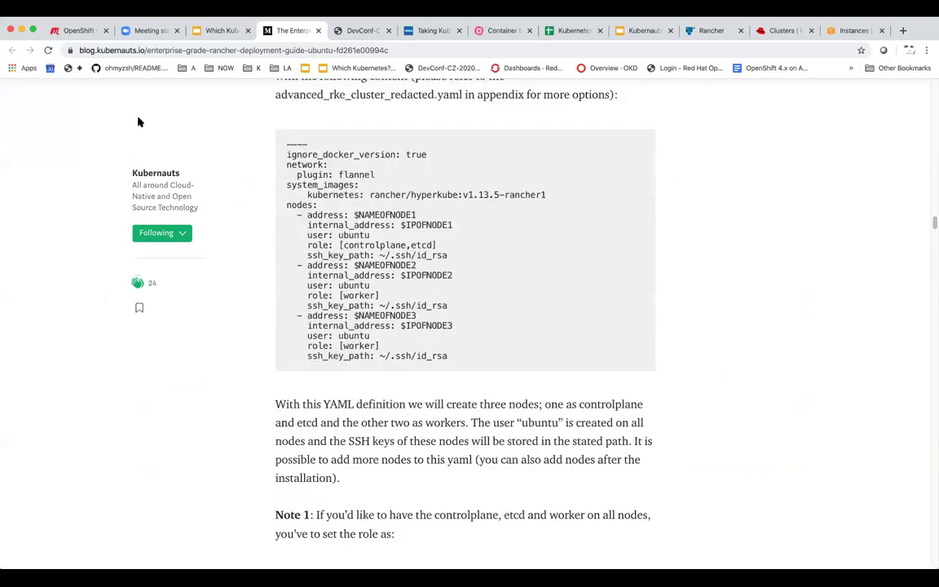
Return to the "Which Kubernetes?" presentation and open the TK8 Cattle EKS Provisioner with Terraform Rancher Provider link from slide 22.
click(220, 31)
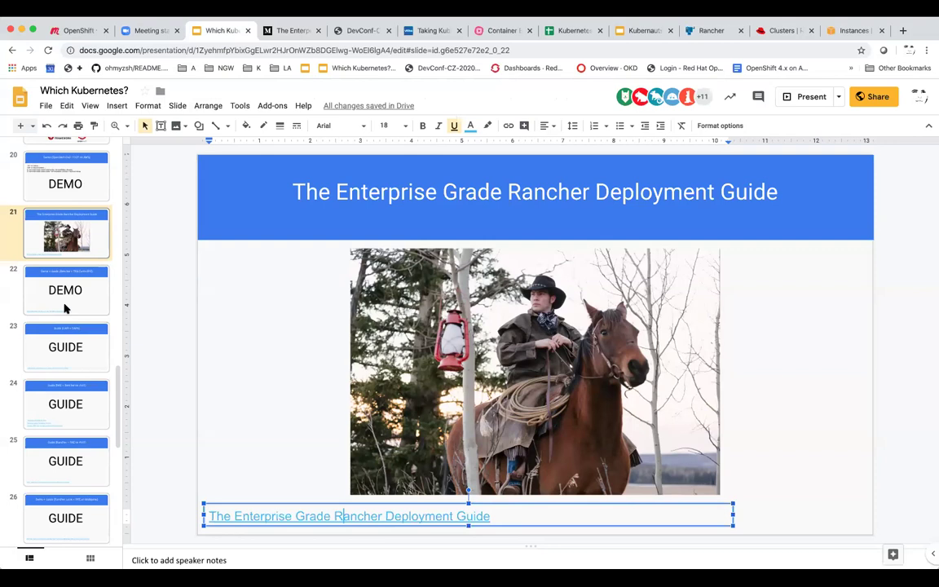
click(65, 308)
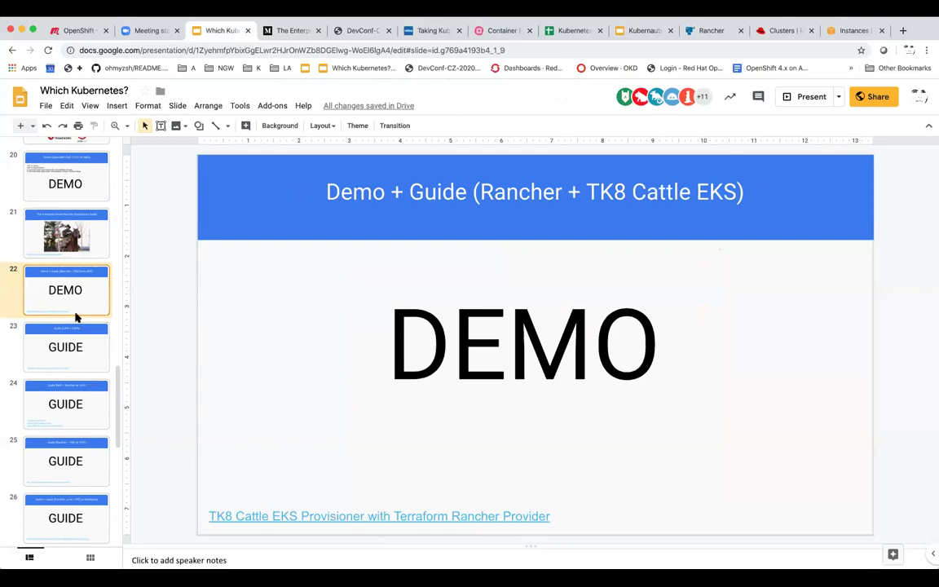
click(296, 516)
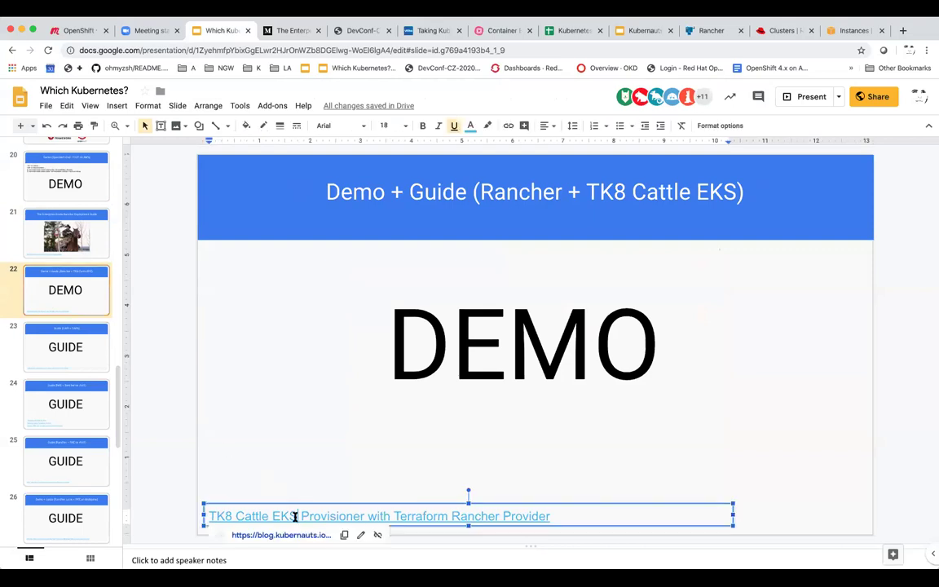
click(294, 537)
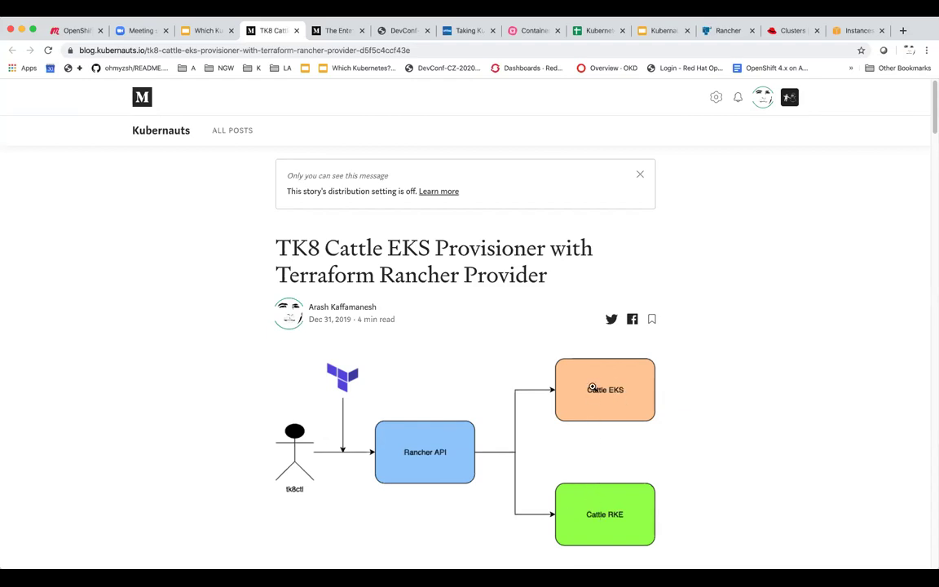
Read the TK8 Cattle EKS article's architecture diagram, EKS versus RKE comparison, prerequisites and source download instructions.
scroll(213, 397, down, 5)
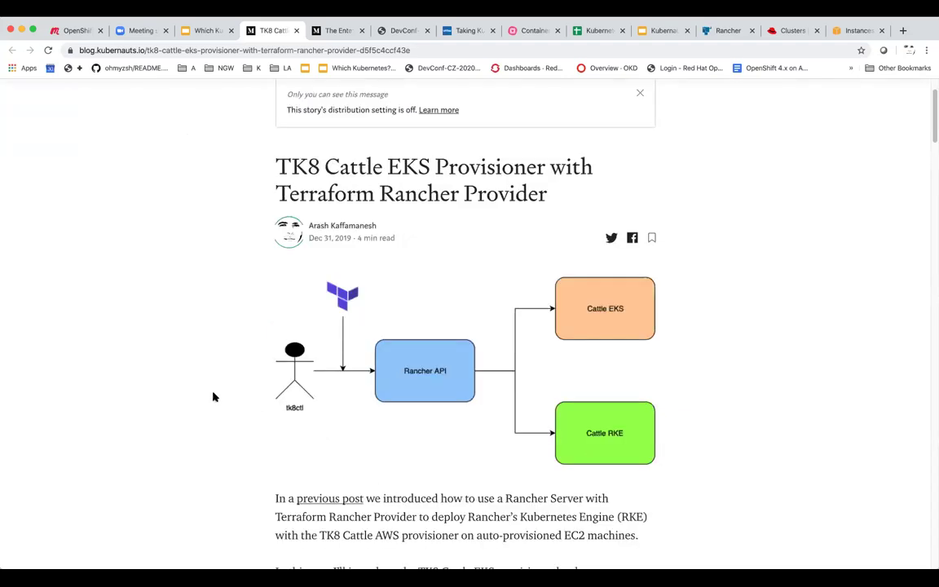
scroll(213, 397, down, 3)
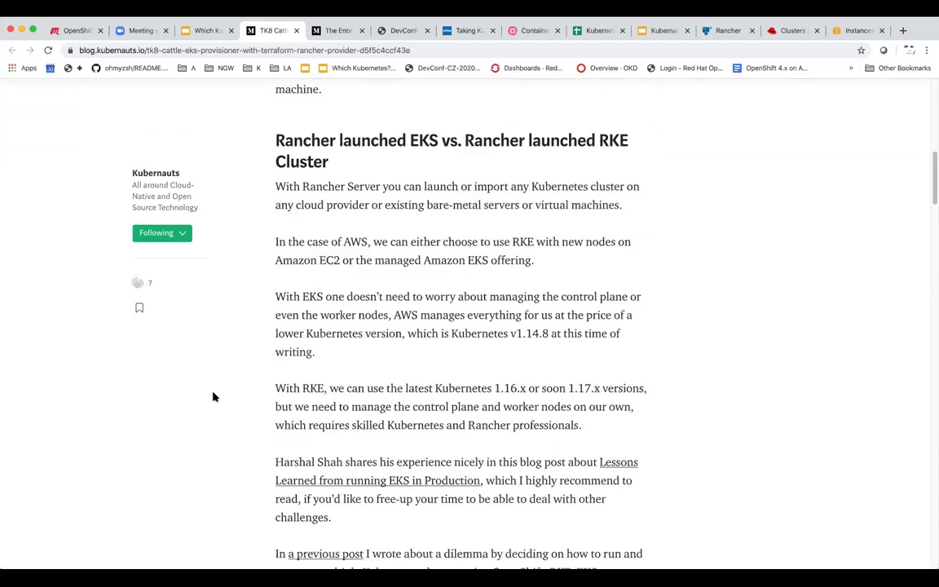
scroll(212, 397, down, 3)
scroll(213, 397, down, 1)
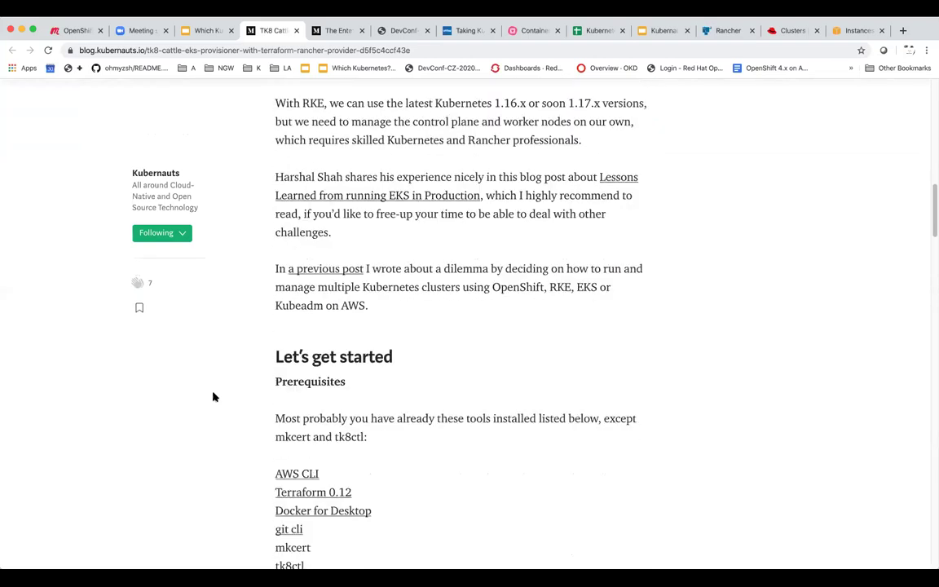
scroll(213, 397, down, 3)
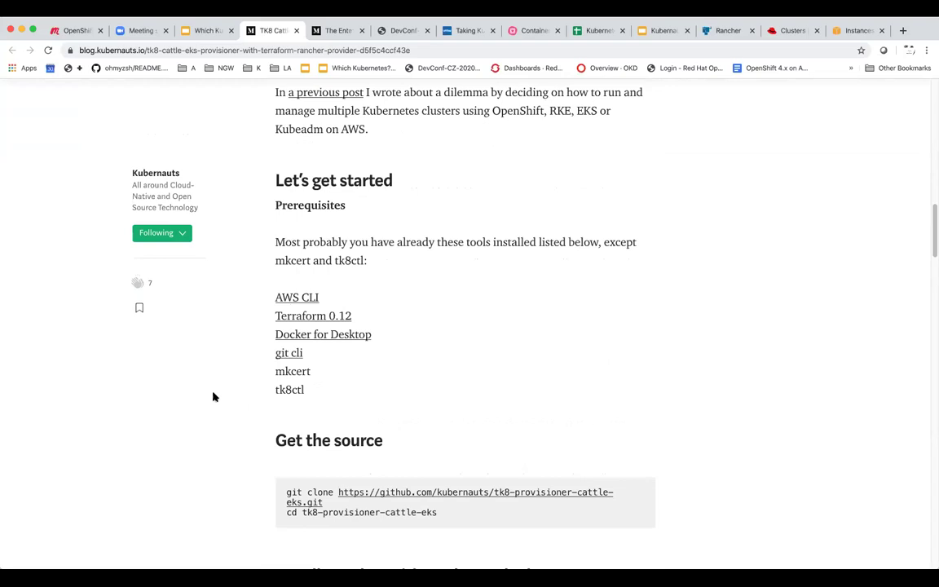
scroll(212, 397, down, 1)
scroll(213, 397, down, 2)
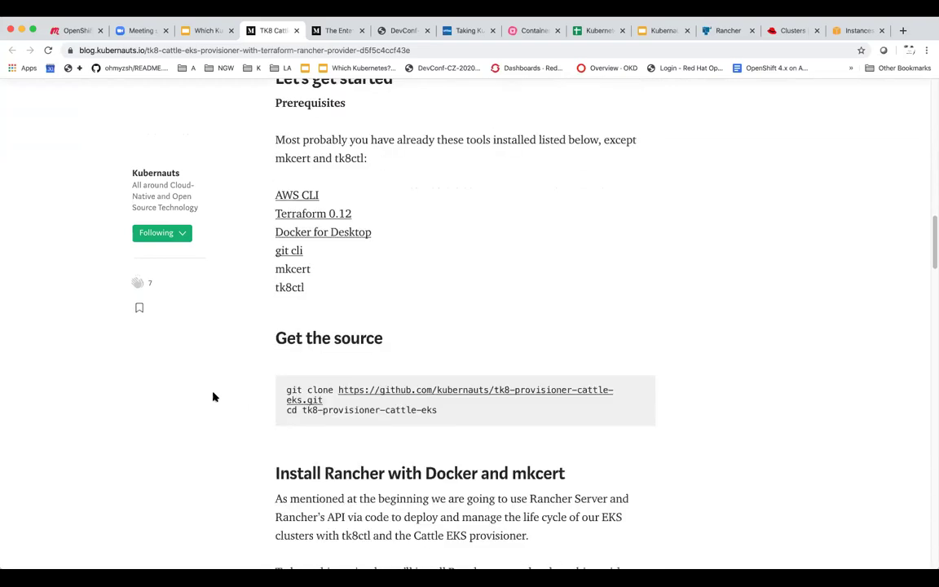
scroll(213, 397, down, 1)
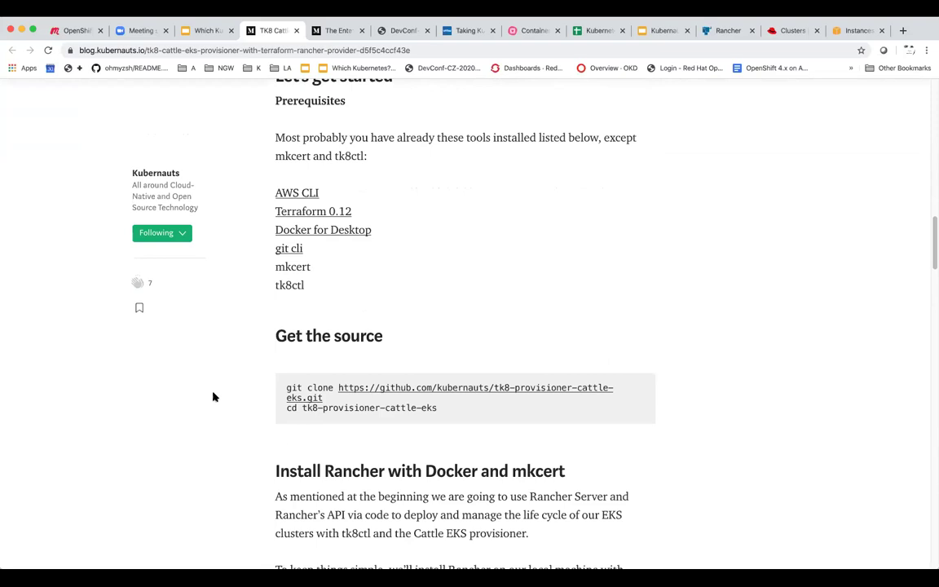
scroll(212, 397, down, 5)
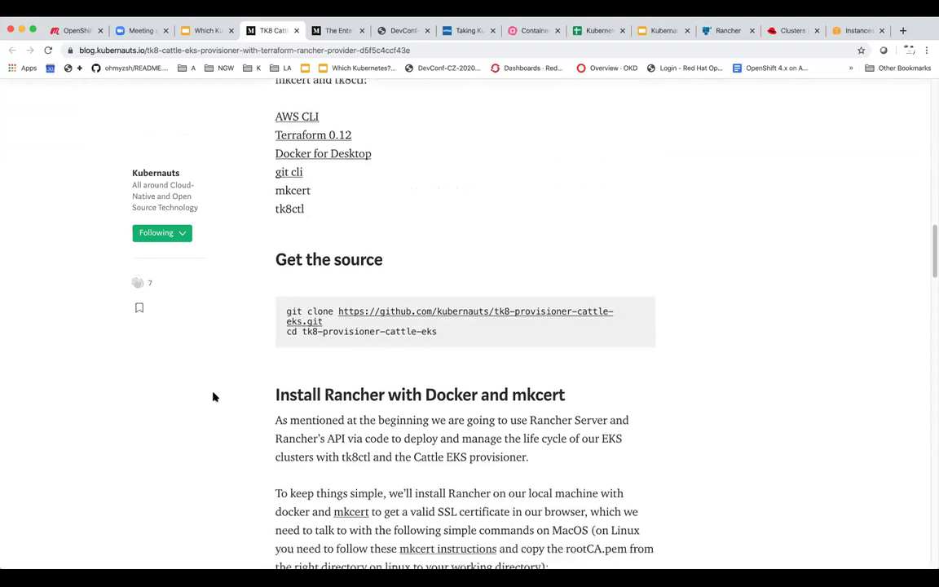
scroll(212, 397, down, 4)
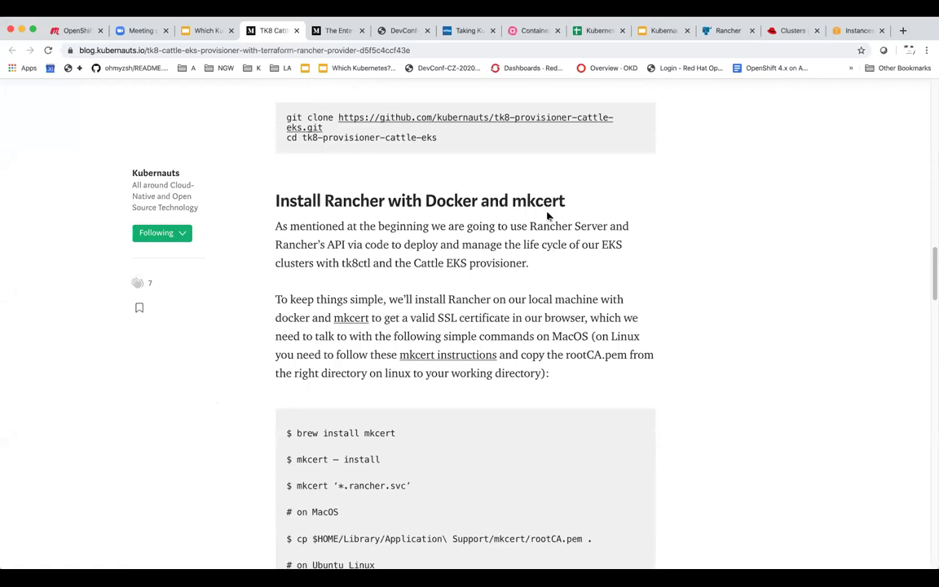
Highlight mkcert in the section heading and brew command, and examine the commands for installing Rancher with Docker.
drag(512, 201, 568, 203)
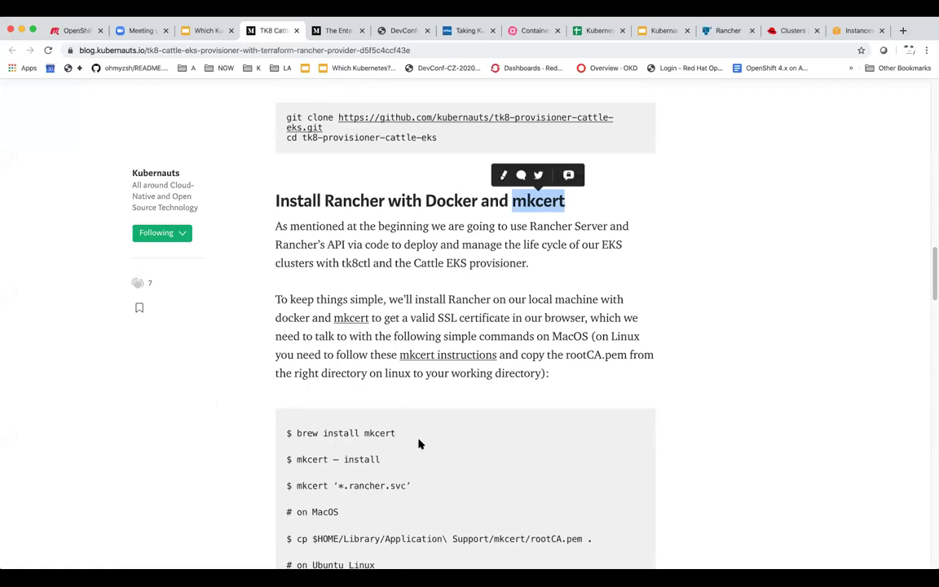
scroll(419, 444, down, 2)
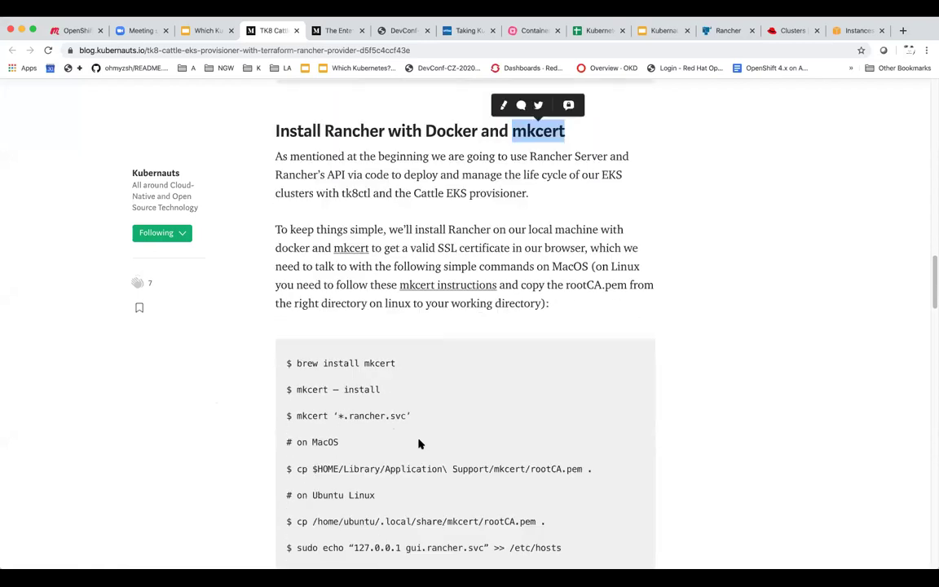
scroll(418, 444, down, 1)
scroll(418, 443, down, 1)
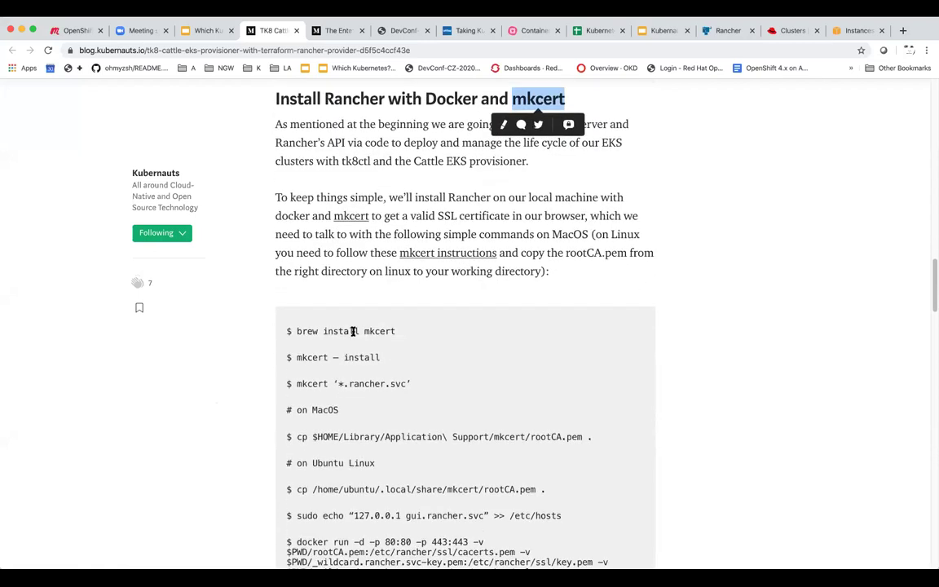
drag(364, 331, 397, 332)
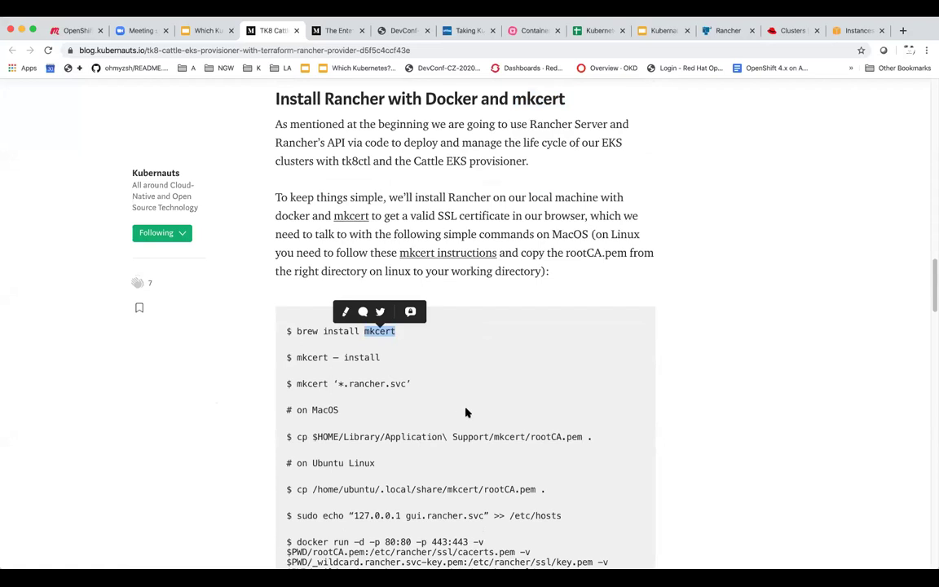
scroll(466, 411, down, 1)
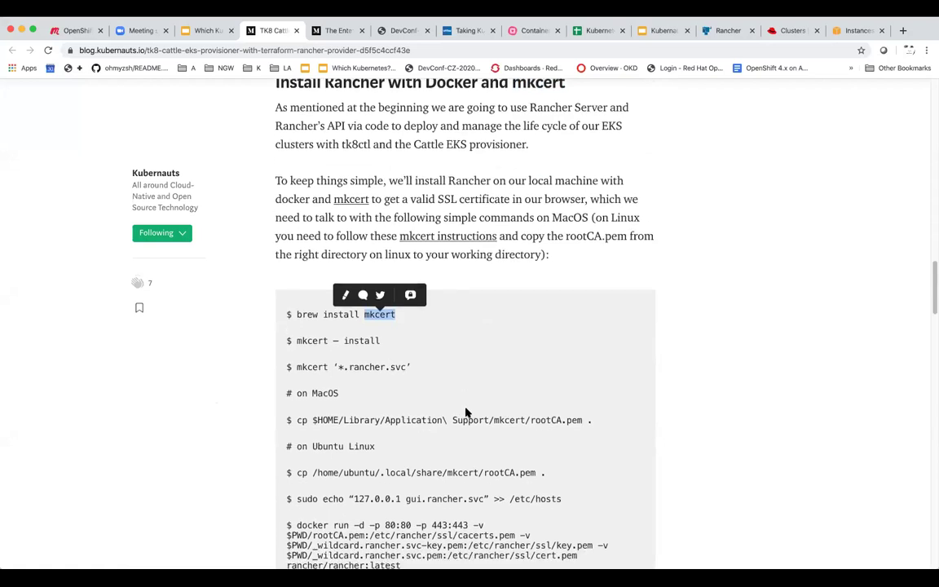
scroll(466, 411, down, 3)
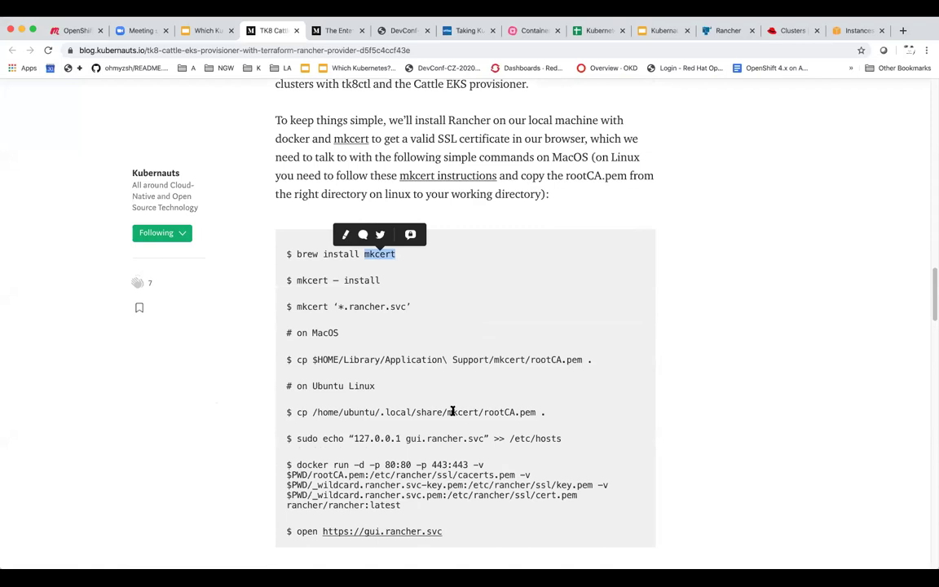
Return to the "Which Kubernetes?" presentation and show slide 24, "Guide (RKE + Rancher on AWS)".
click(199, 31)
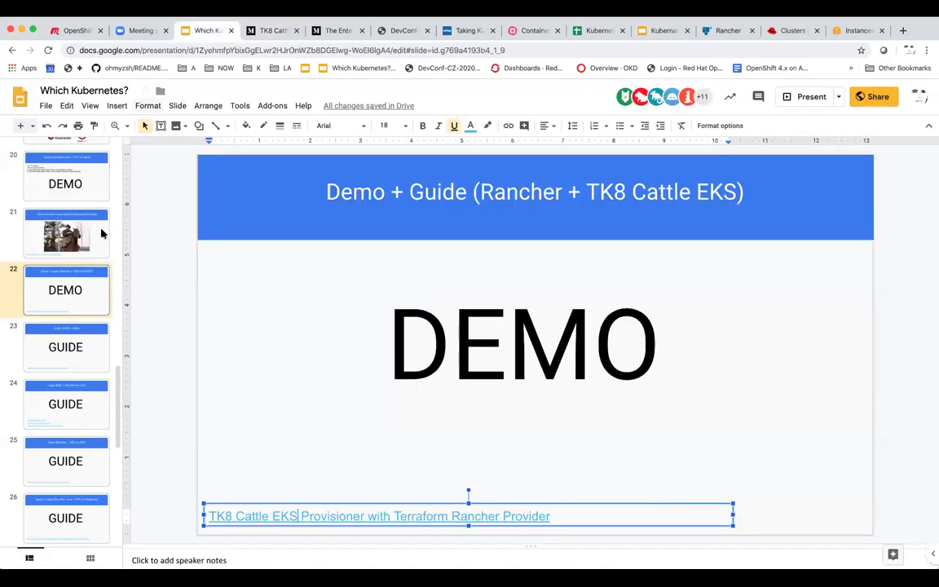
click(70, 414)
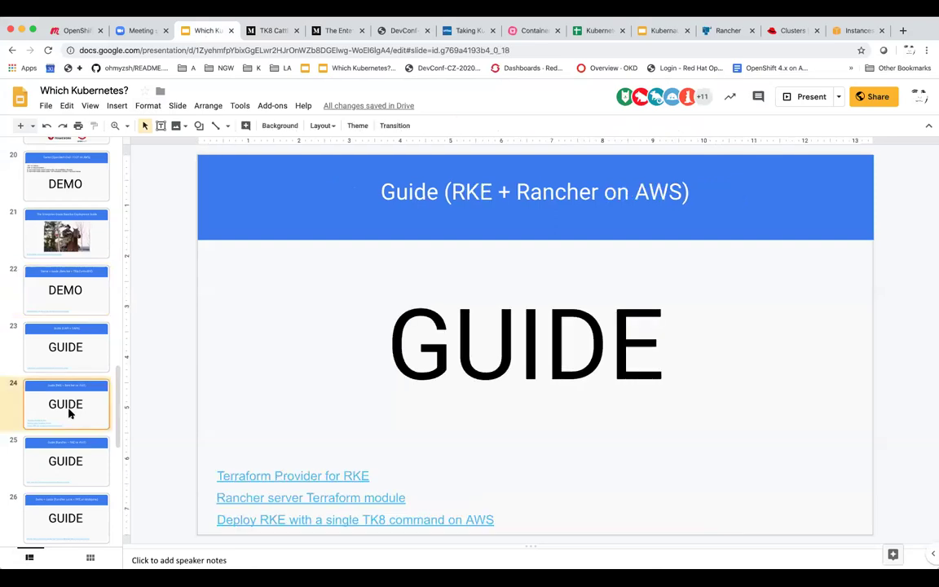
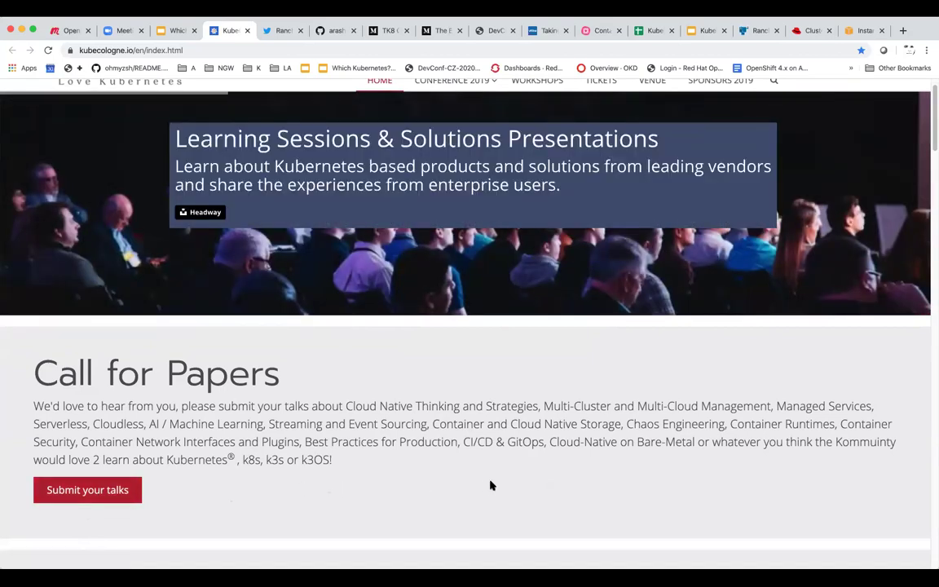
Look over the KubeCologne home page's Call for Papers and KubeCologne 2020 announcement.
scroll(461, 459, down, 1)
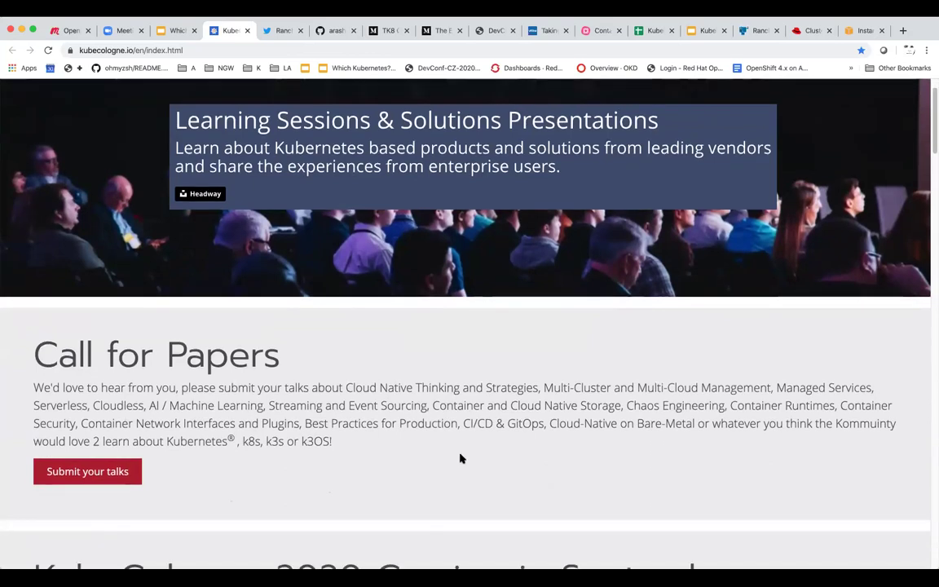
scroll(461, 459, down, 2)
scroll(461, 459, down, 3)
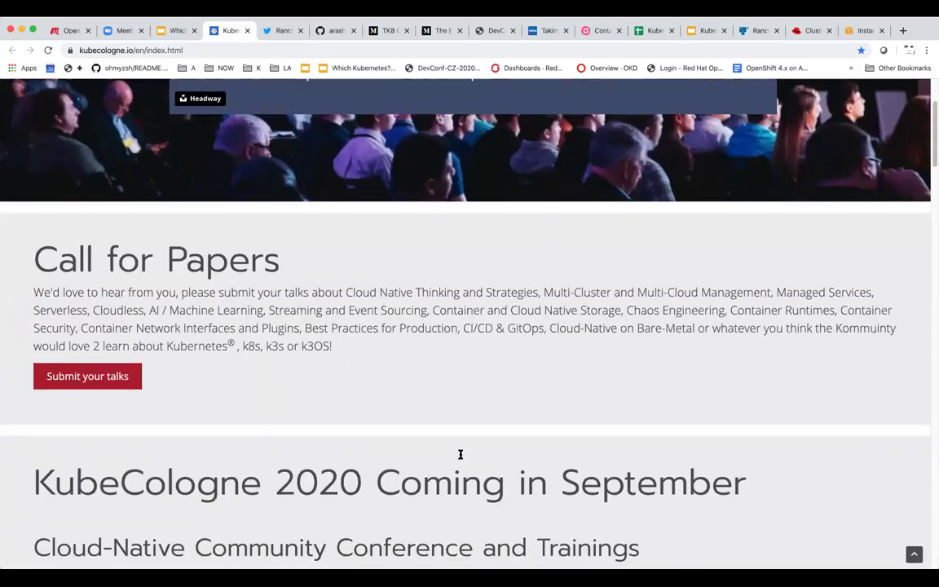
scroll(461, 456, up, 2)
scroll(461, 454, up, 4)
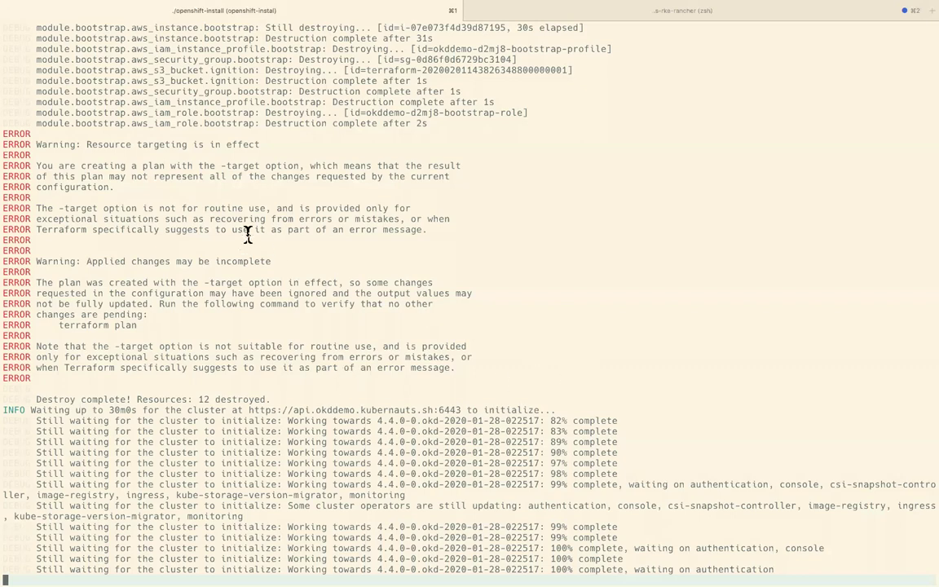
Highlight the block of Terraform resource-targeting warnings in the openshift-install terminal output.
drag(6, 132, 4, 373)
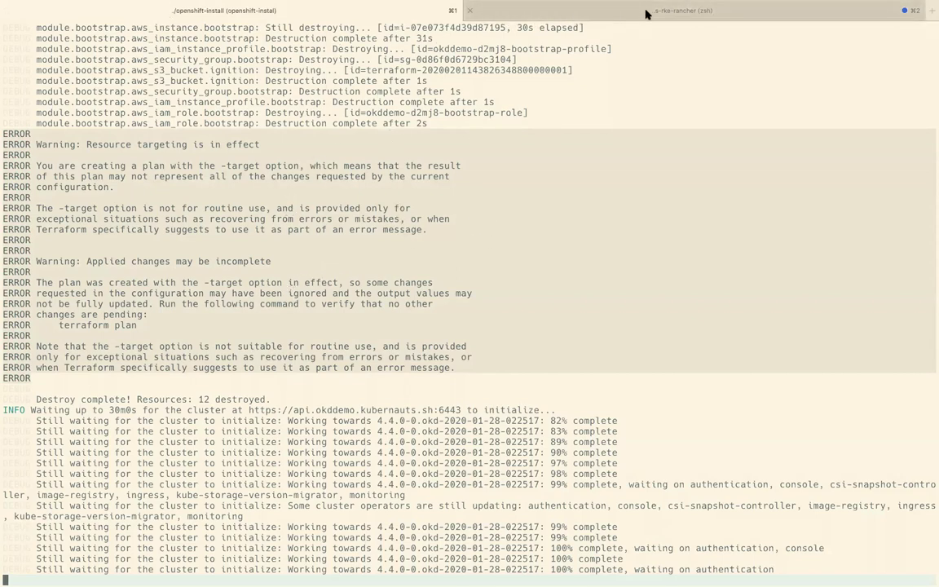
In the multipass-rke-rancher terminal session, run export KUBECONFIG=kube_config_cluster.yml, reusing the setting from the script output.
click(583, 13)
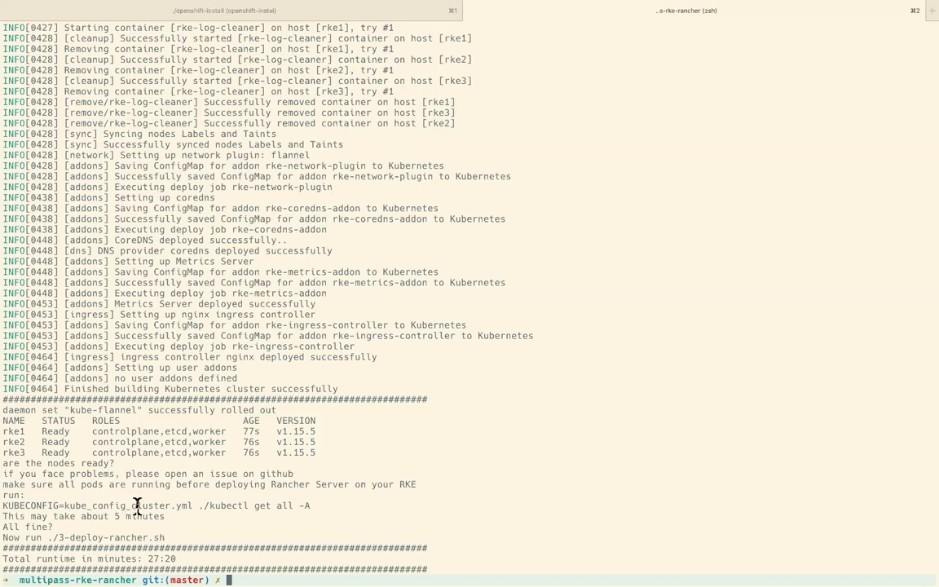
drag(192, 505, 2, 504)
key(super+c)
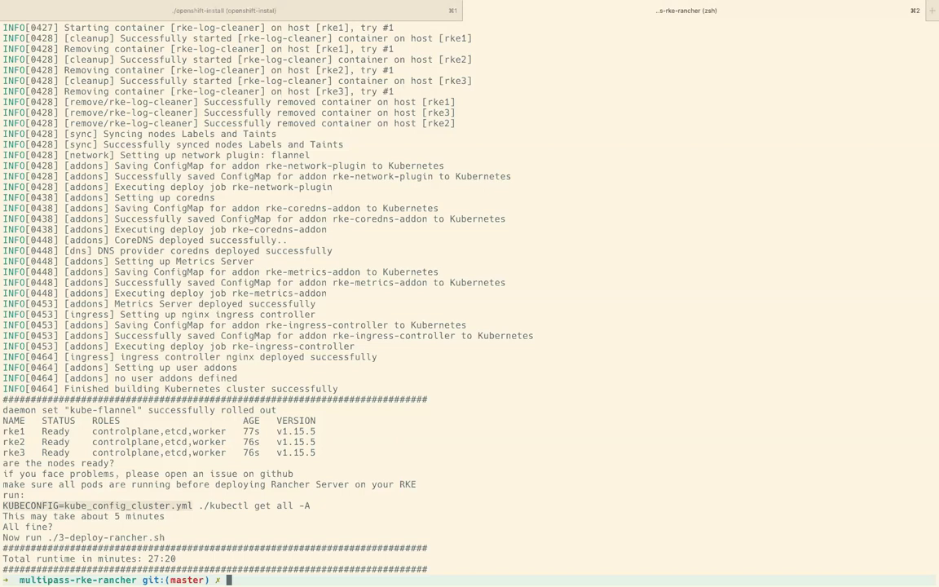
click(444, 496)
text(export)
key(super+v)
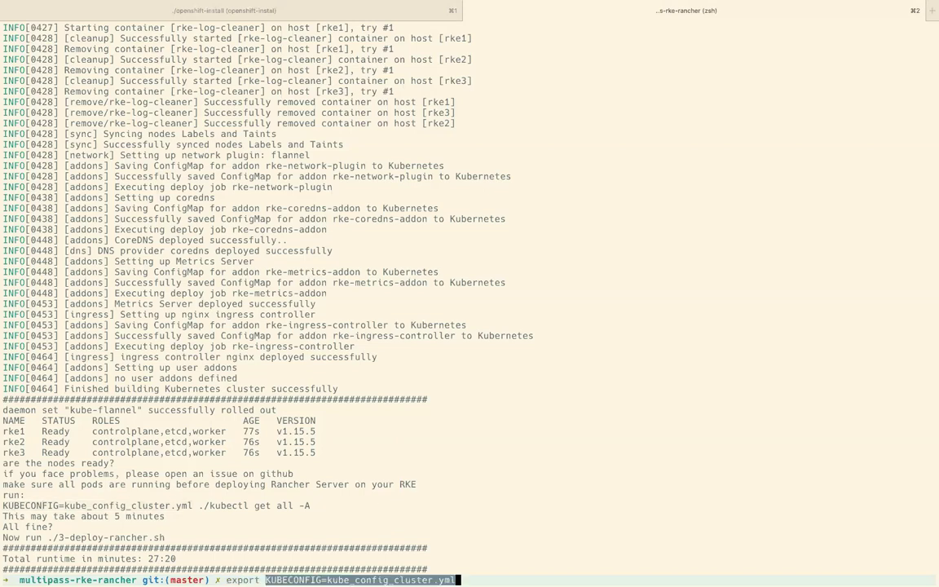
key(Return)
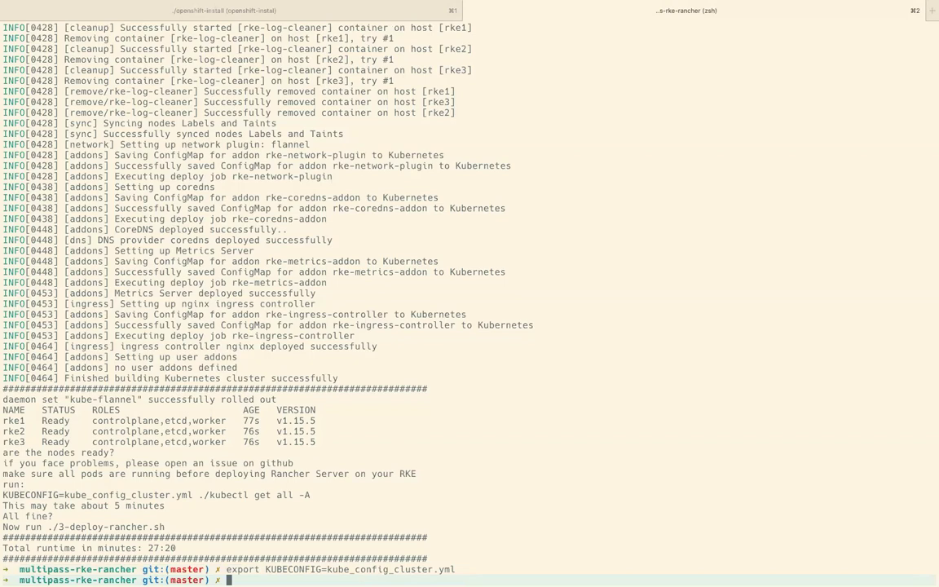
List the RKE cluster's nodes with k get nodes and highlight the version of node rke1.
text(k get nodes)
key(Return)
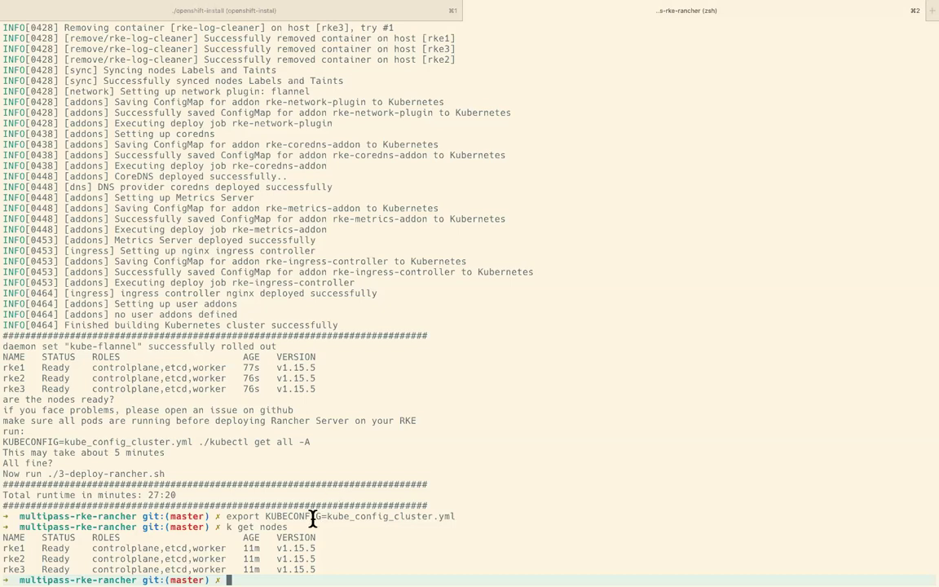
drag(317, 547, 275, 550)
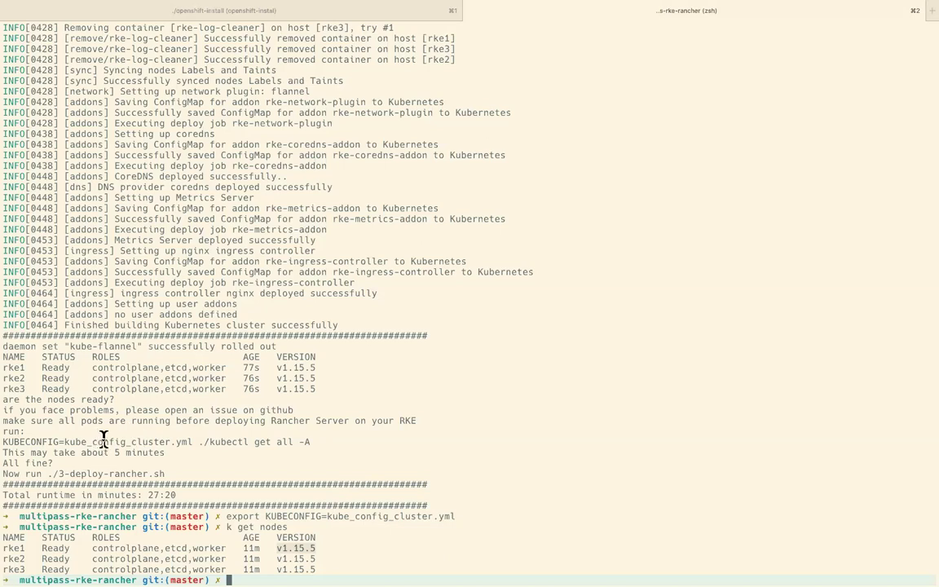
Try to run the ./3-deploy-rancher.sh script named in the terminal output.
drag(49, 472, 163, 473)
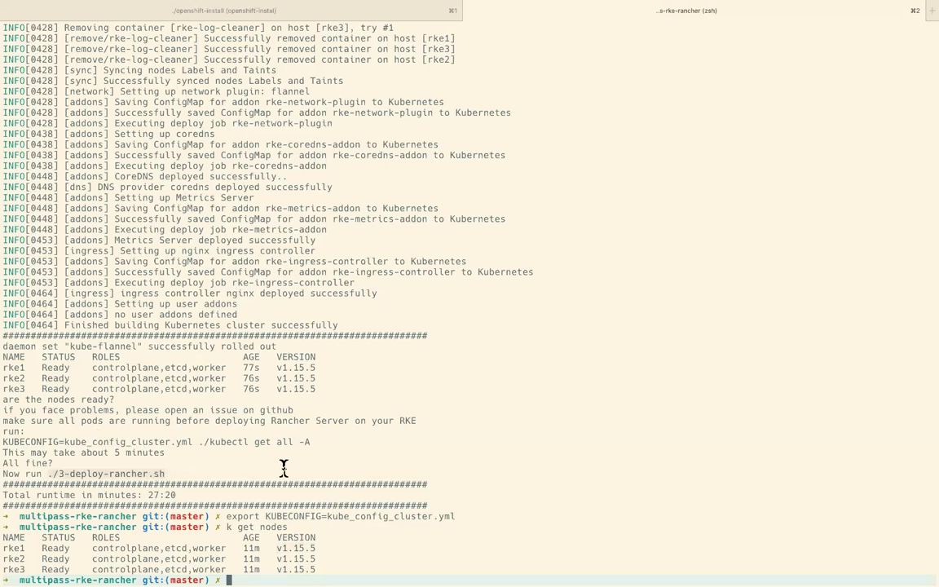
text(./3-deploy-rancher.sh)
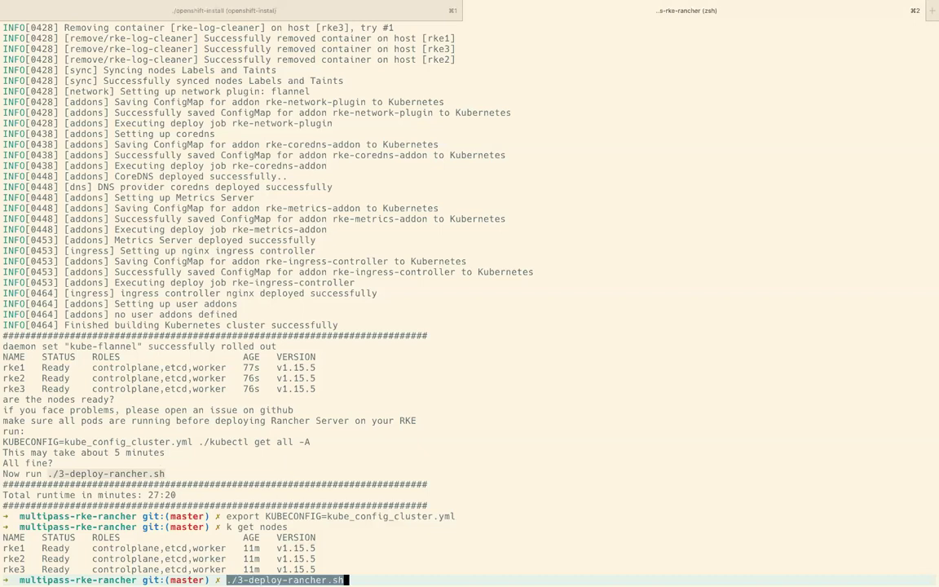
key(Return)
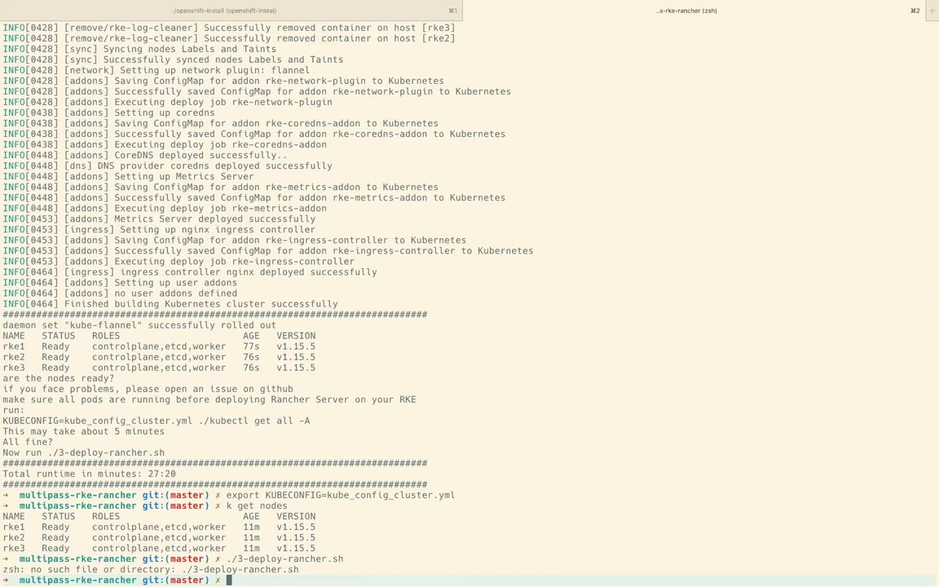
Run ./3-deploy-rancher-on-rke.sh to deploy Rancher on the RKE cluster.
text(./3)
key(Tab)
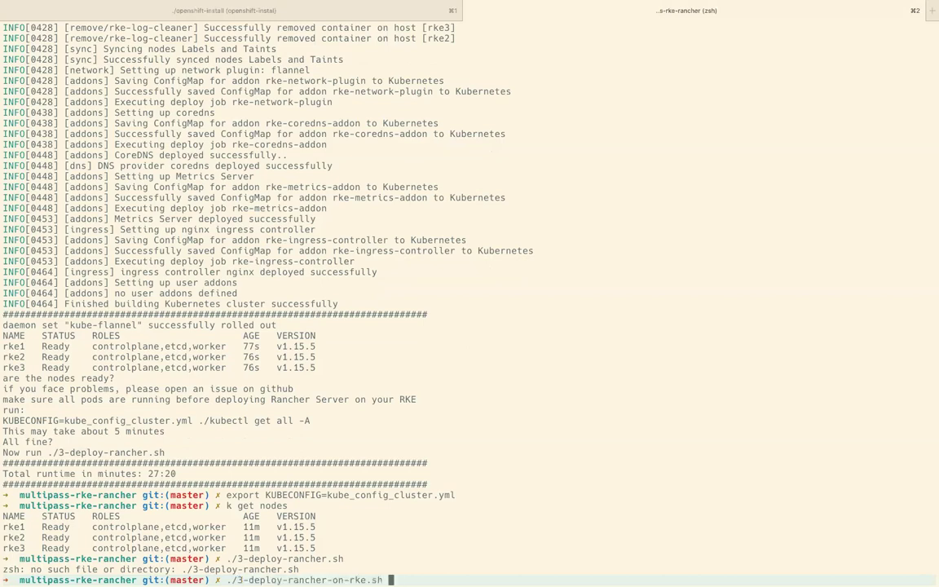
key(Return)
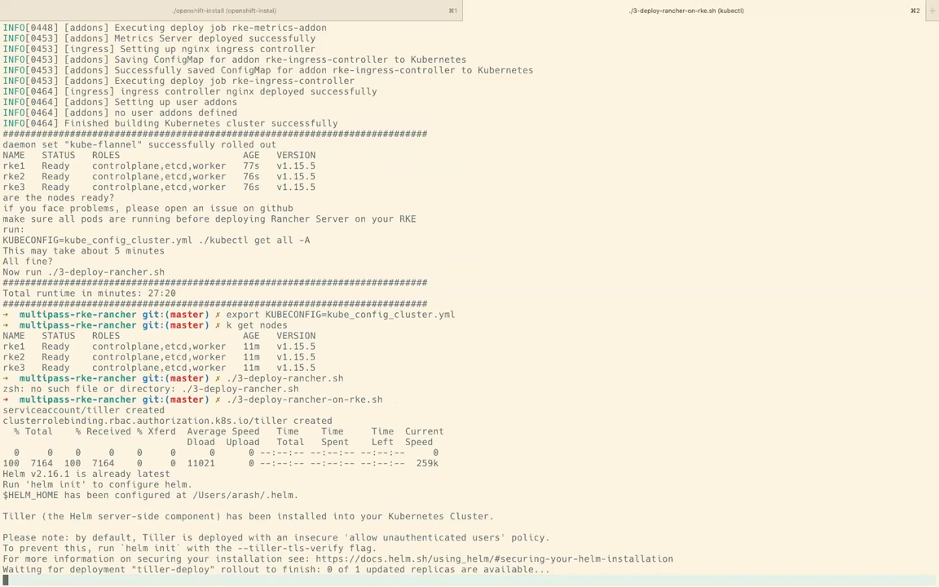
Check the openshift-install session's progress, and refresh the EC2 instance list in the AWS console in Chrome.
click(254, 13)
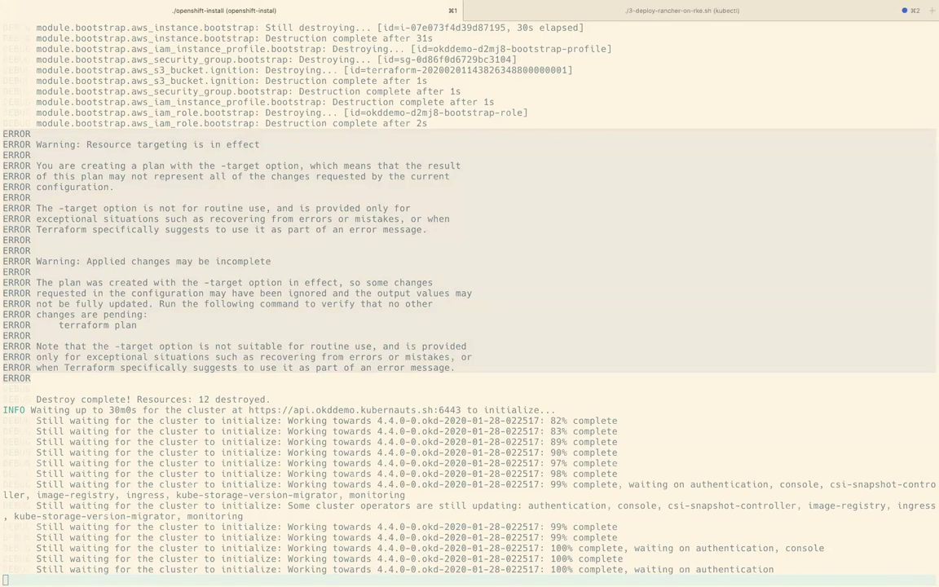
key(super+Tab)
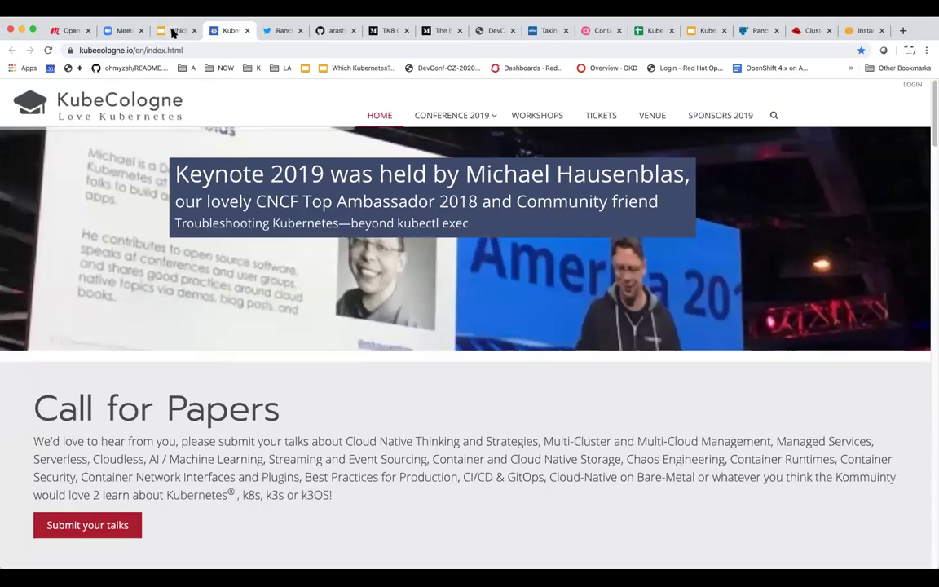
click(173, 31)
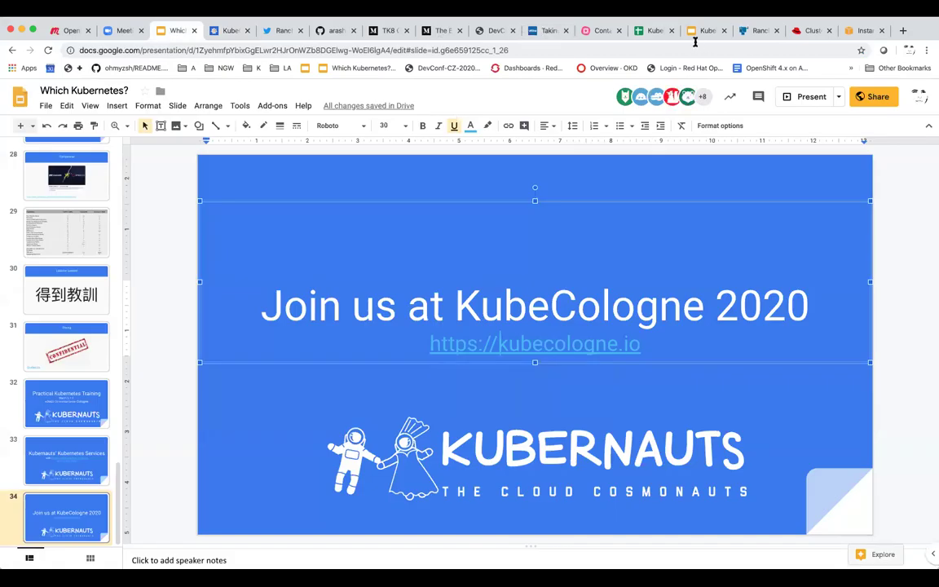
click(860, 31)
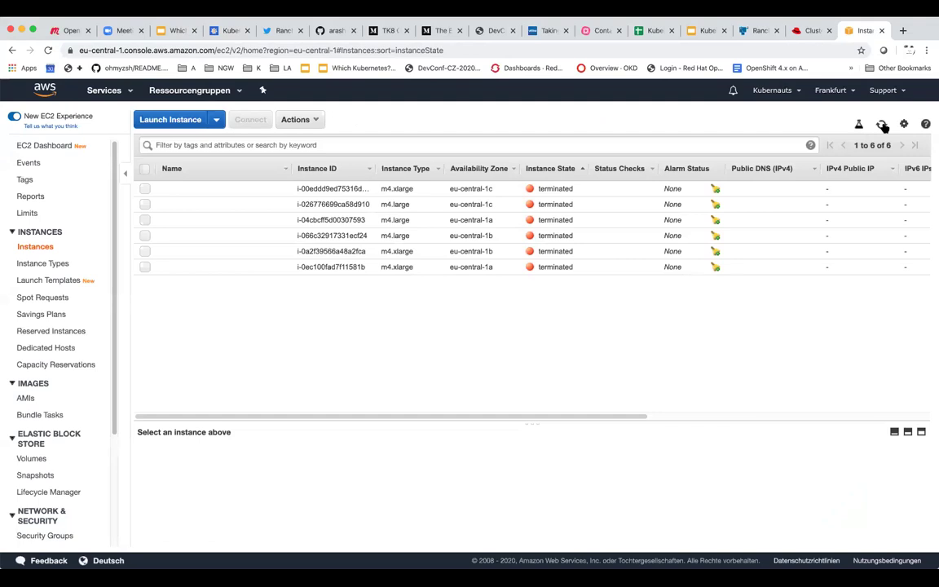
click(882, 124)
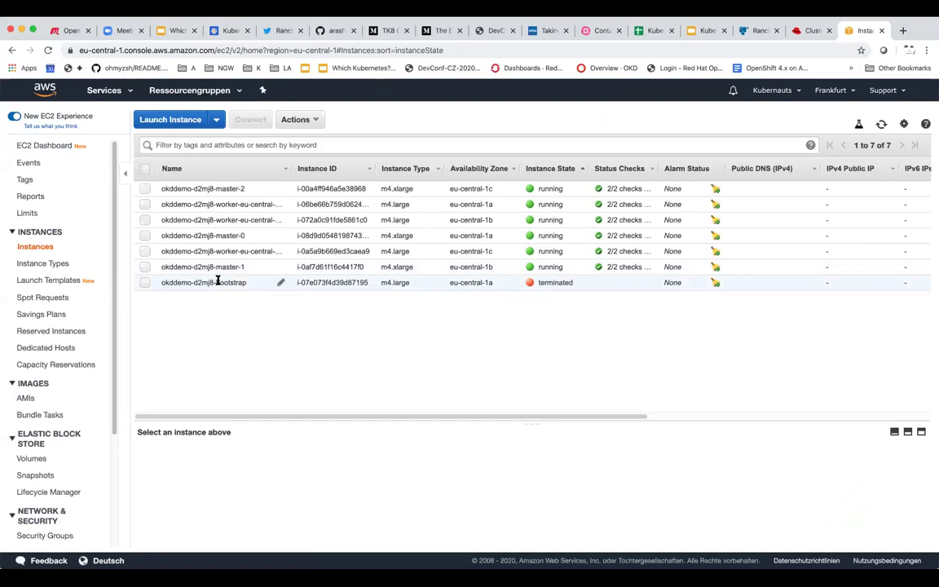
Select the okddemo-d2mj8-bootstrap instance and enlarge its details pane.
drag(215, 282, 244, 282)
click(267, 367)
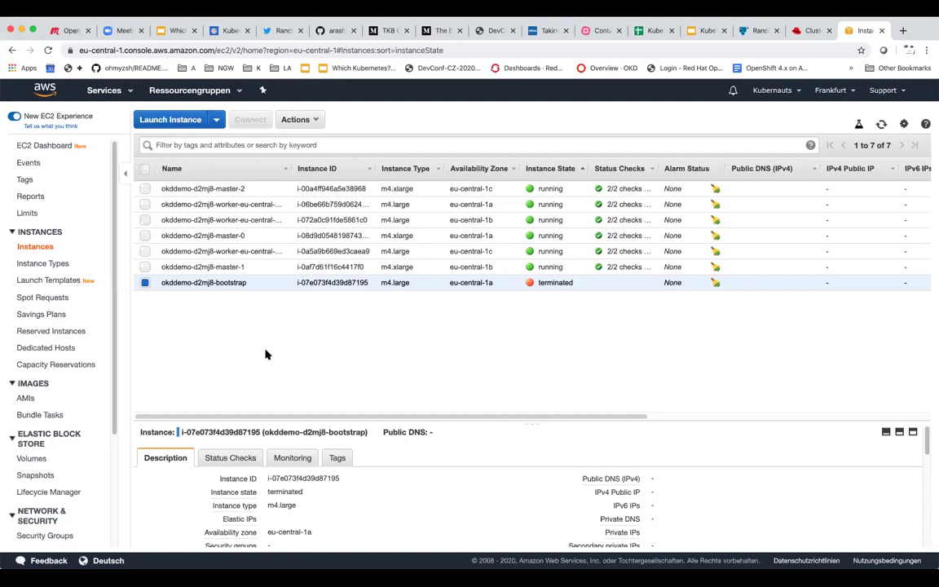
drag(529, 415, 518, 313)
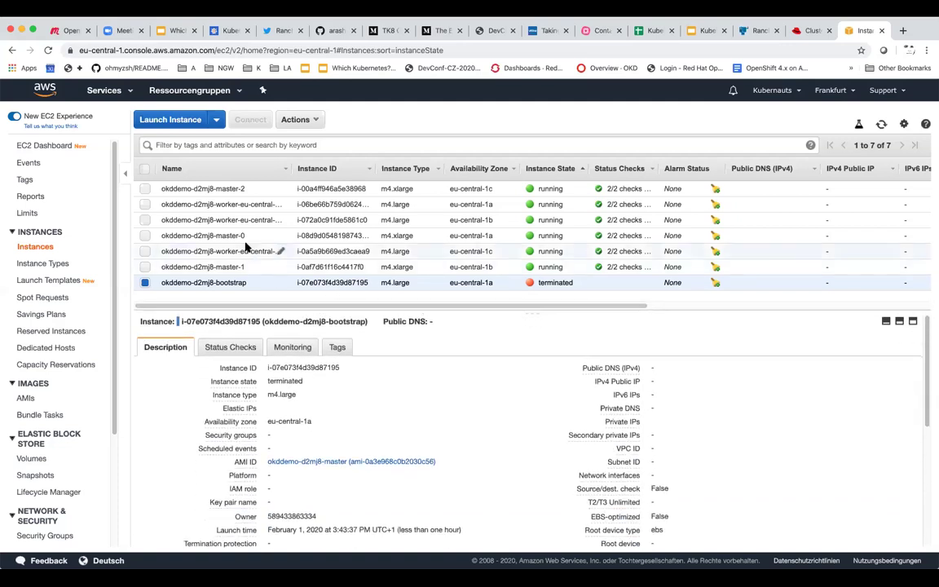
Inspect the details of okddemo-d2mj8-master-2 and the first listed worker instance, highlighting the private IP of each.
click(236, 188)
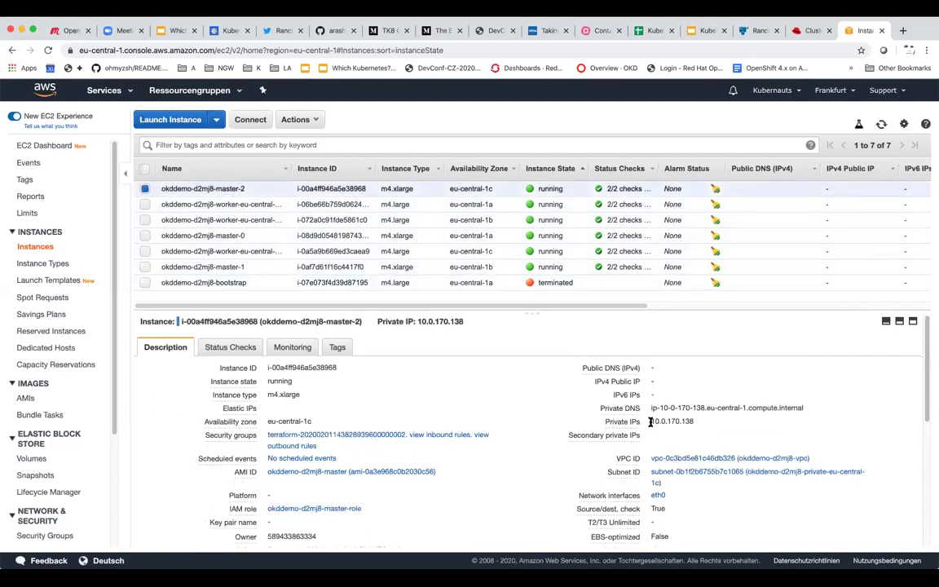
drag(651, 421, 697, 422)
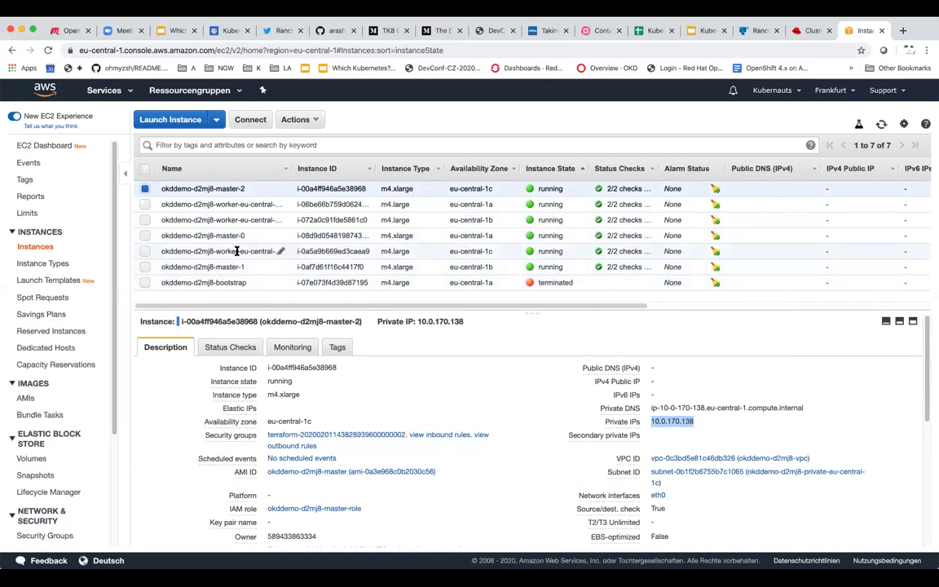
click(238, 210)
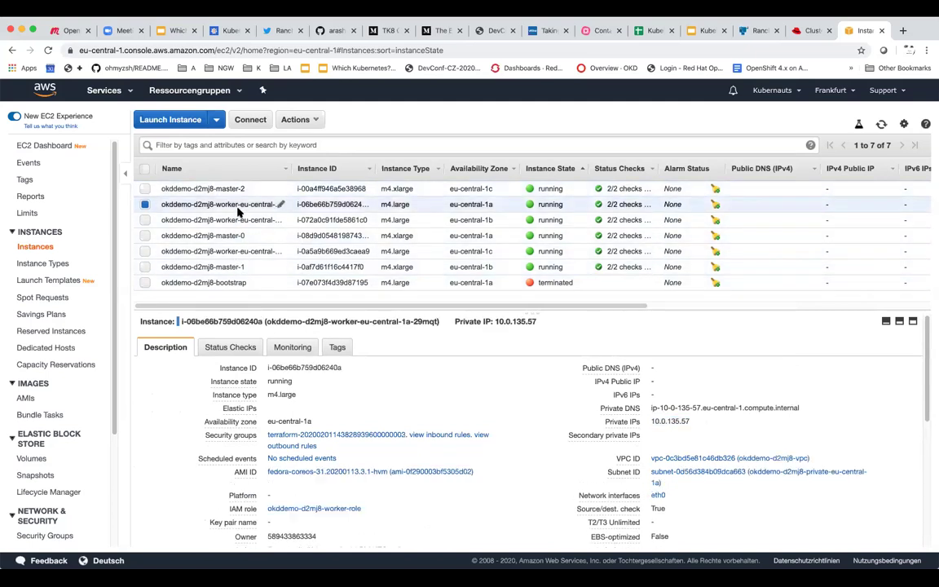
drag(653, 421, 688, 419)
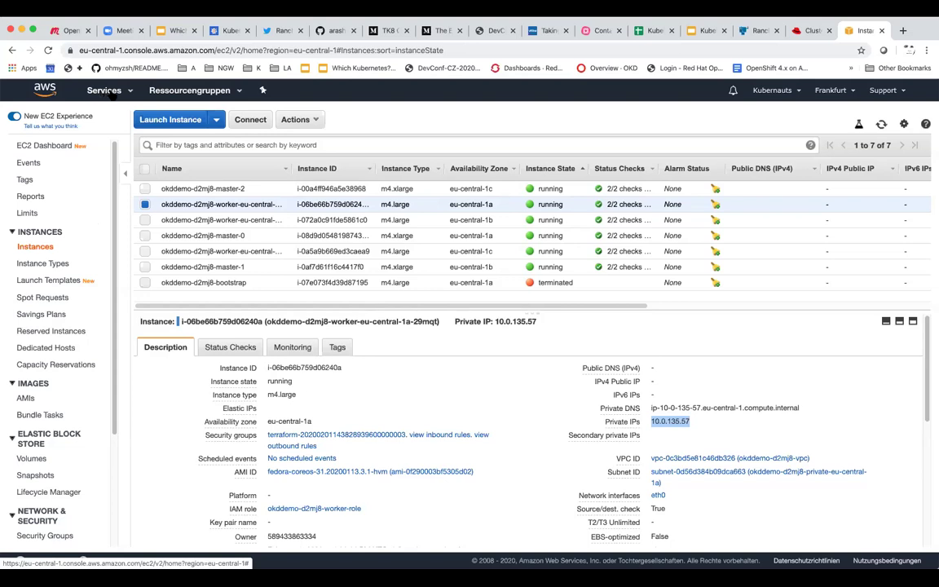
Open the list of VPCs in the VPC service and select okddemo-d2mj8-vpc to show its details.
click(107, 91)
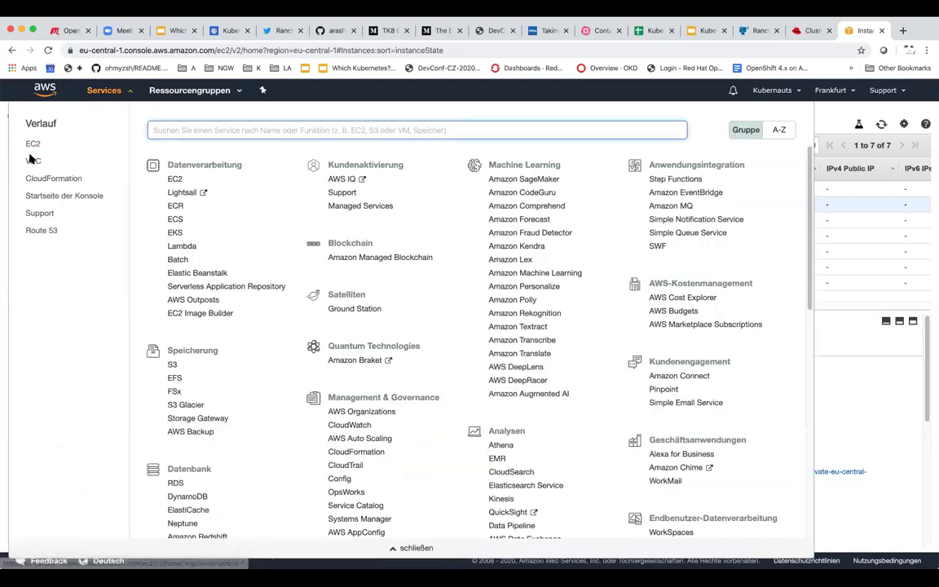
click(31, 159)
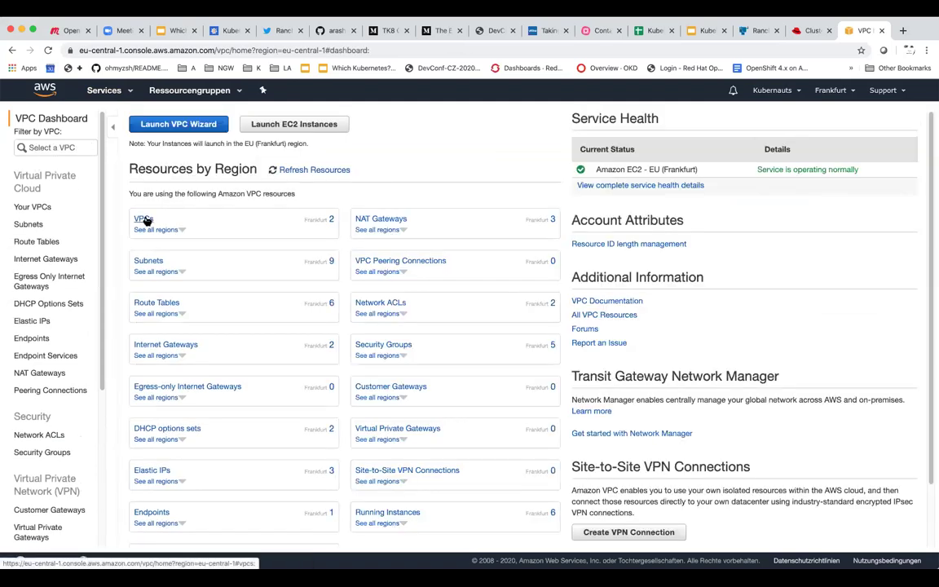
click(145, 220)
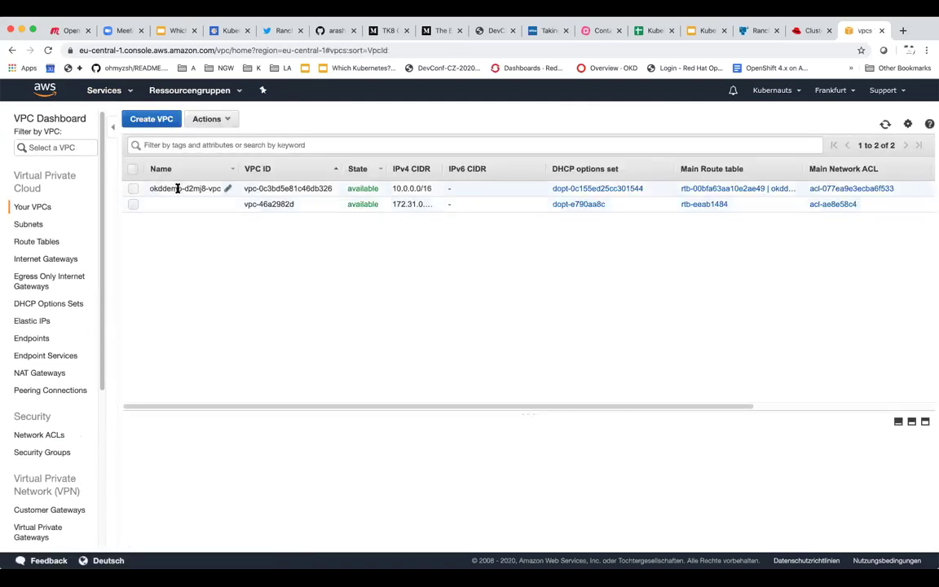
drag(183, 188, 151, 189)
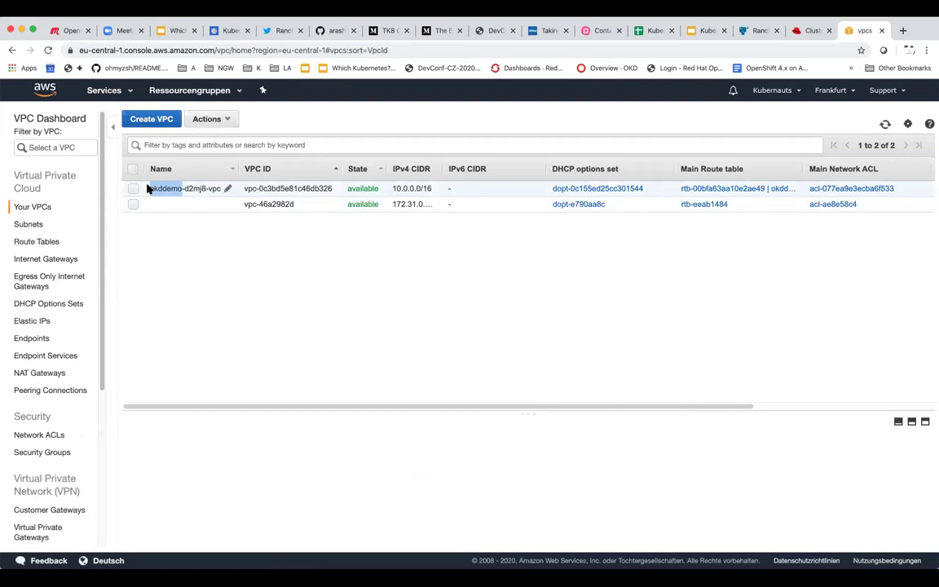
click(148, 189)
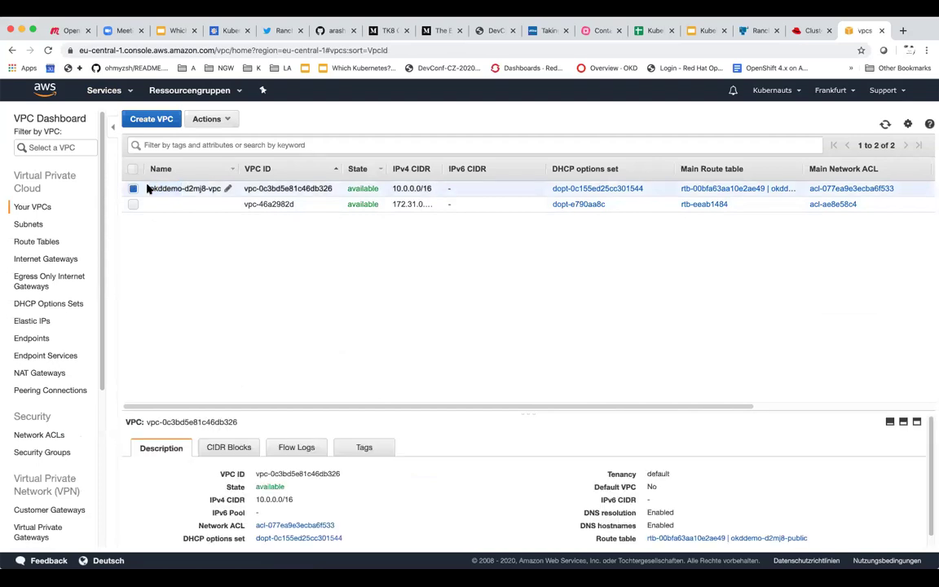
Review the subnets, route tables and the okddemo internet gateway, and return to the VPC dashboard.
click(38, 223)
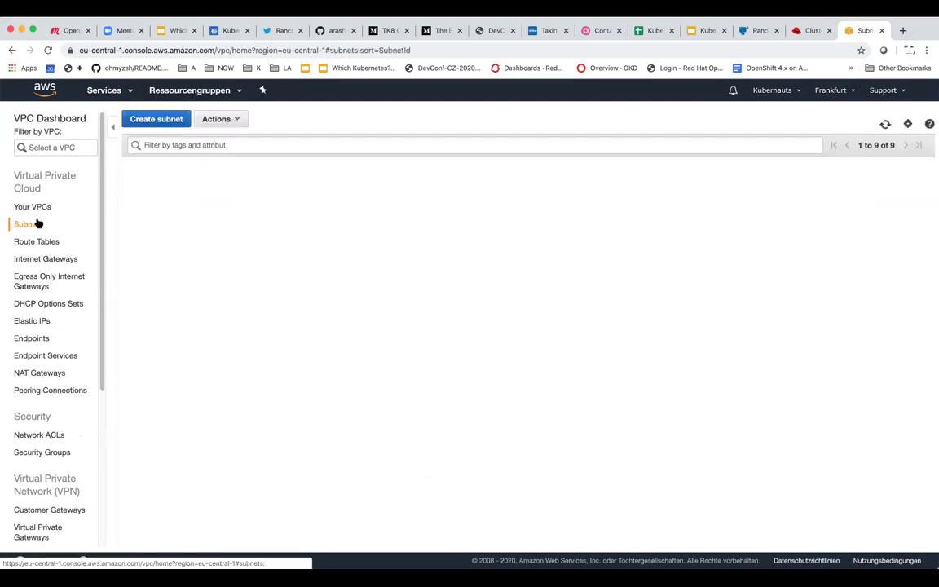
click(37, 241)
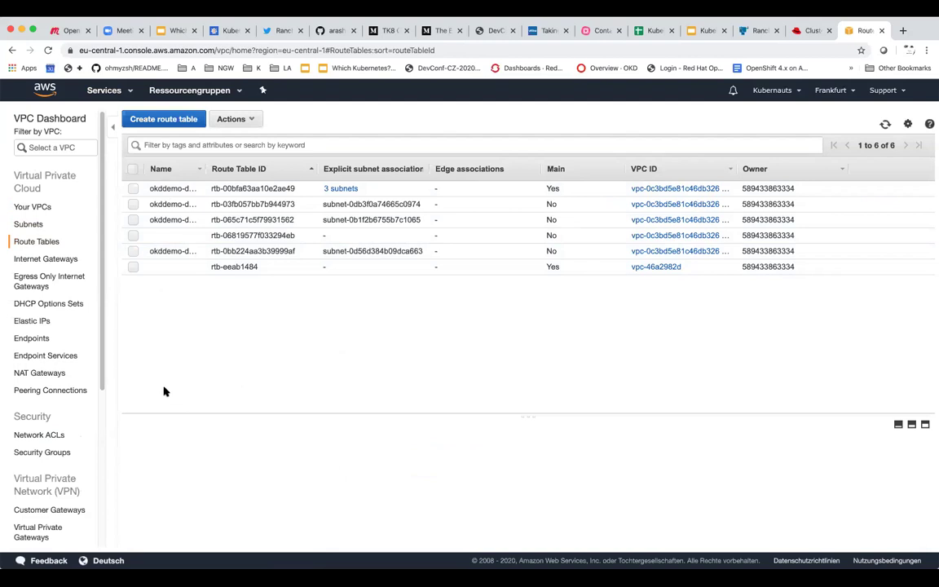
click(33, 259)
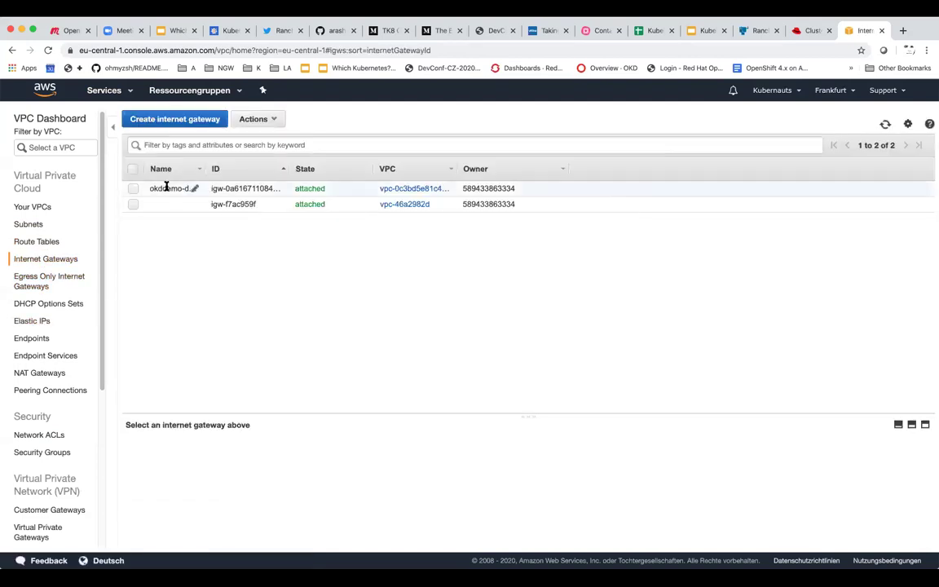
click(166, 187)
scroll(56, 373, down, 2)
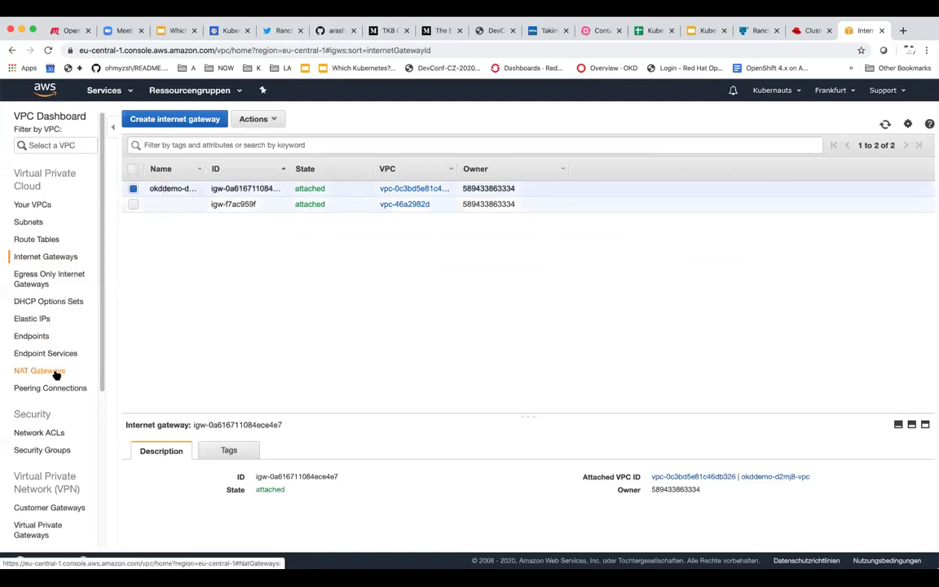
scroll(54, 373, down, 5)
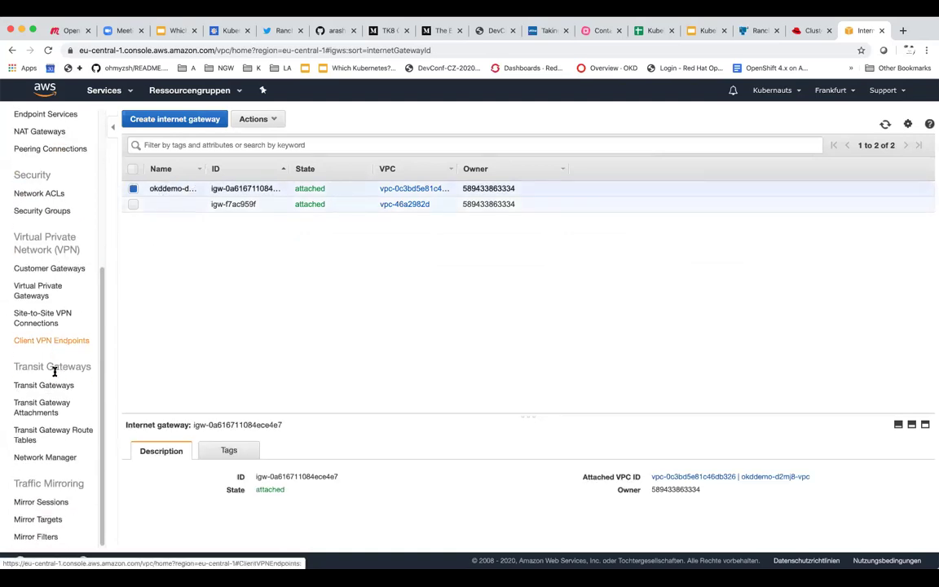
scroll(55, 371, up, 5)
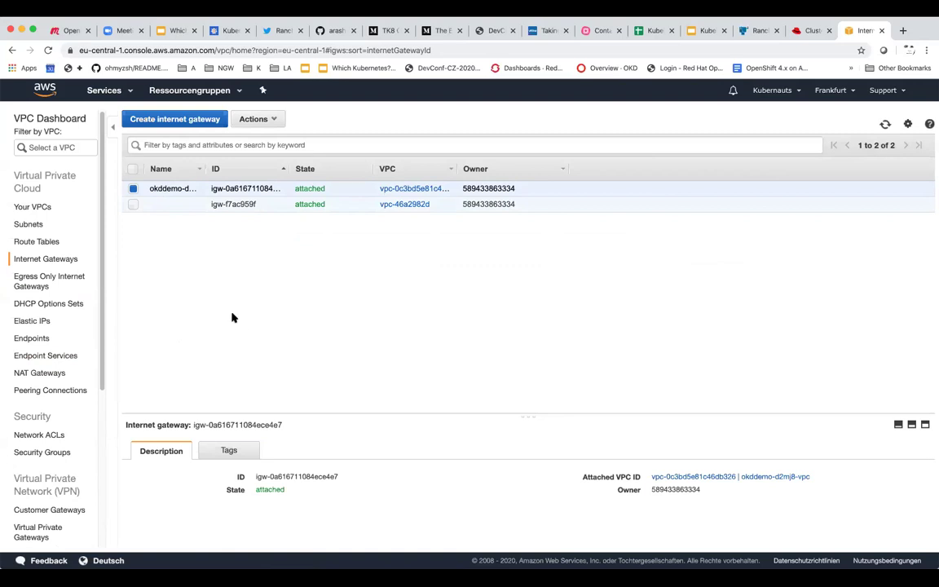
click(104, 90)
click(33, 144)
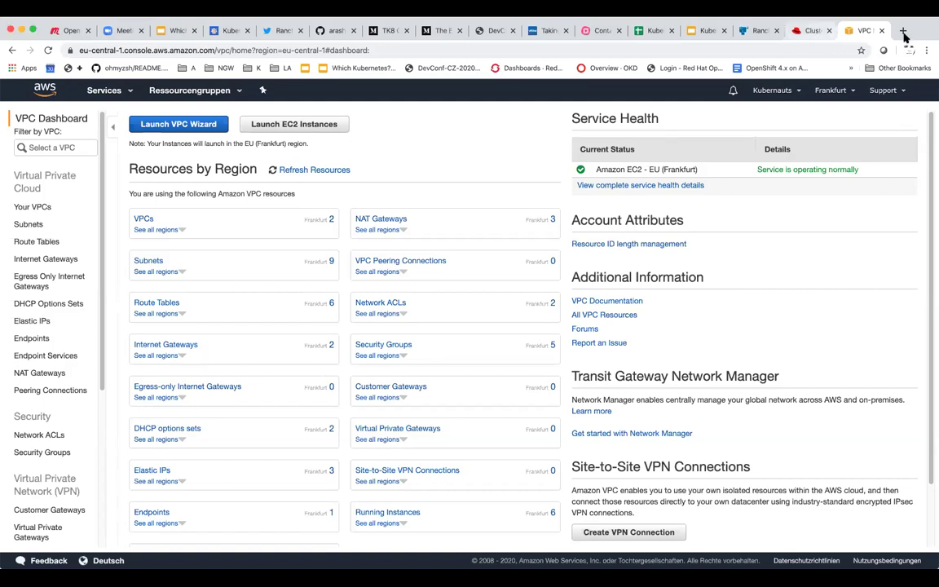
key(ctrl+t)
text(https://console-openshift-console.apps.okddemo.kubernauts.sh)
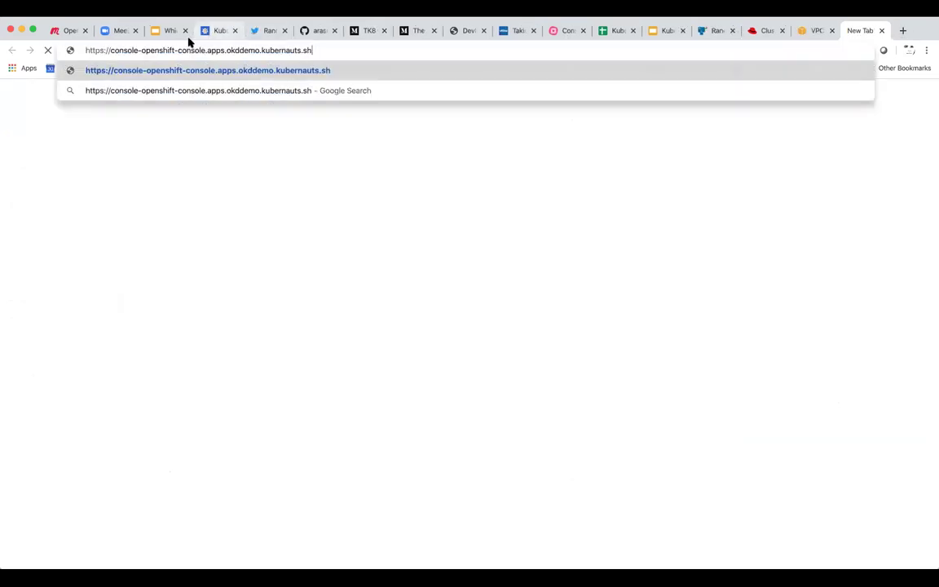
key(Return)
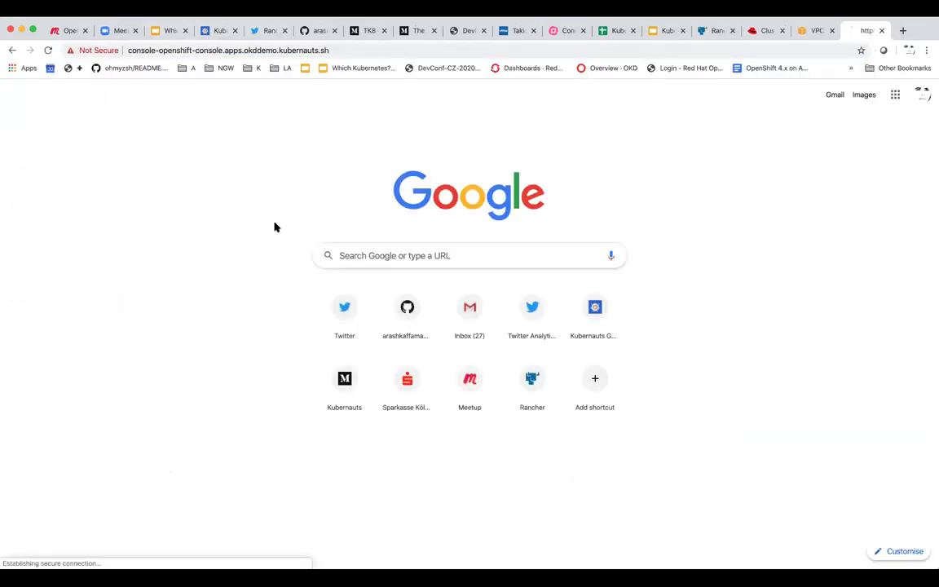
click(319, 380)
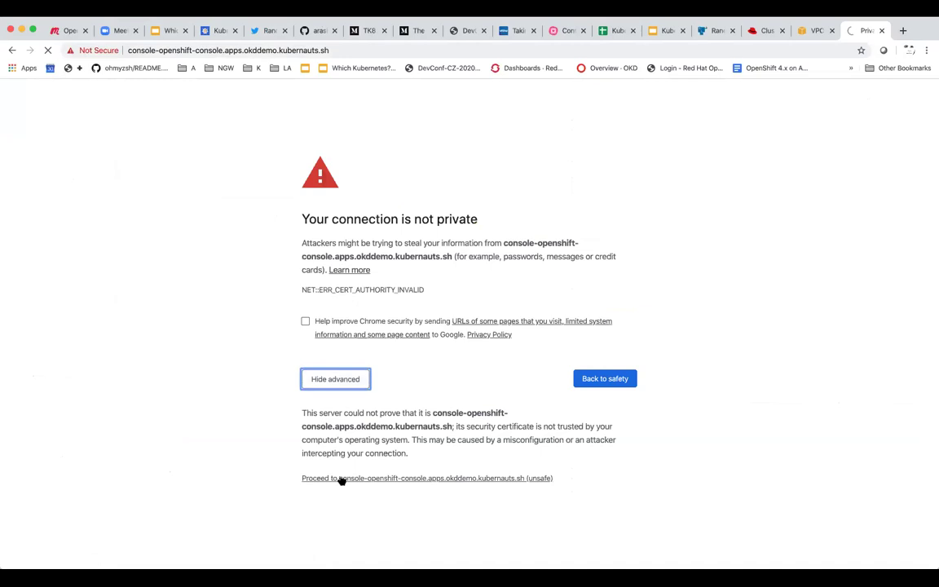
click(341, 478)
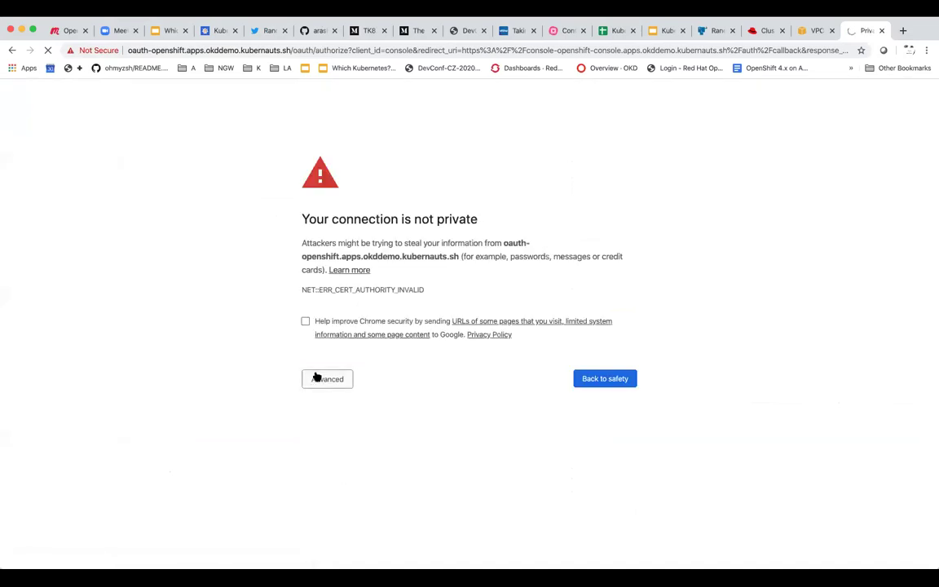
click(316, 378)
click(325, 465)
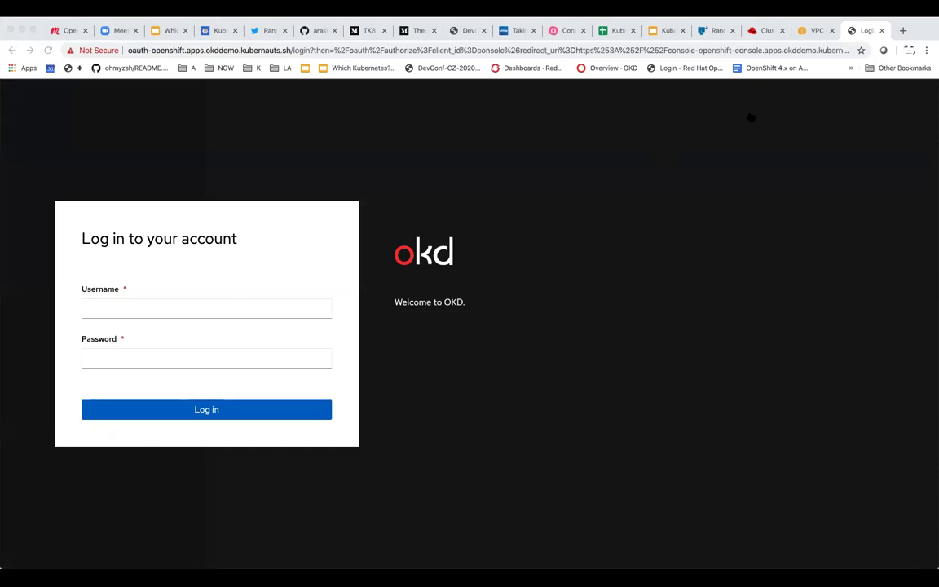
Try to log in to OKD with only the account password, leaving the username empty.
click(751, 117)
click(120, 353)
key(super+v)
key(Return)
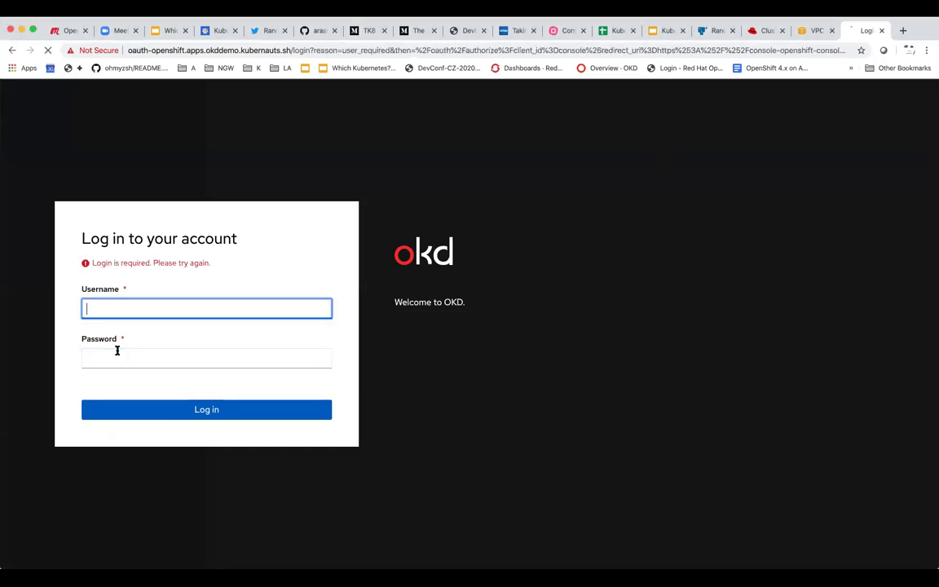
Log in to OKD with the username kubeadmin and the account password.
click(122, 309)
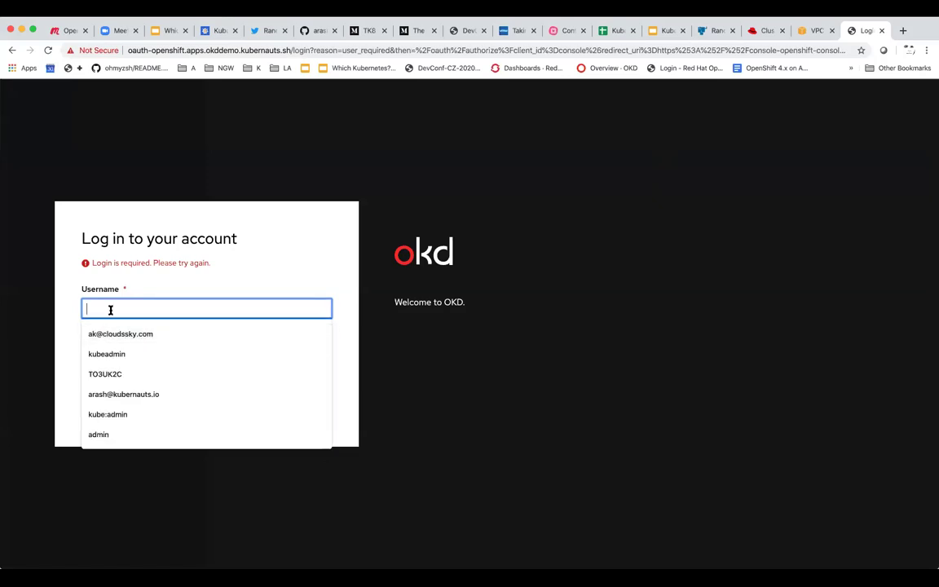
text(ku)
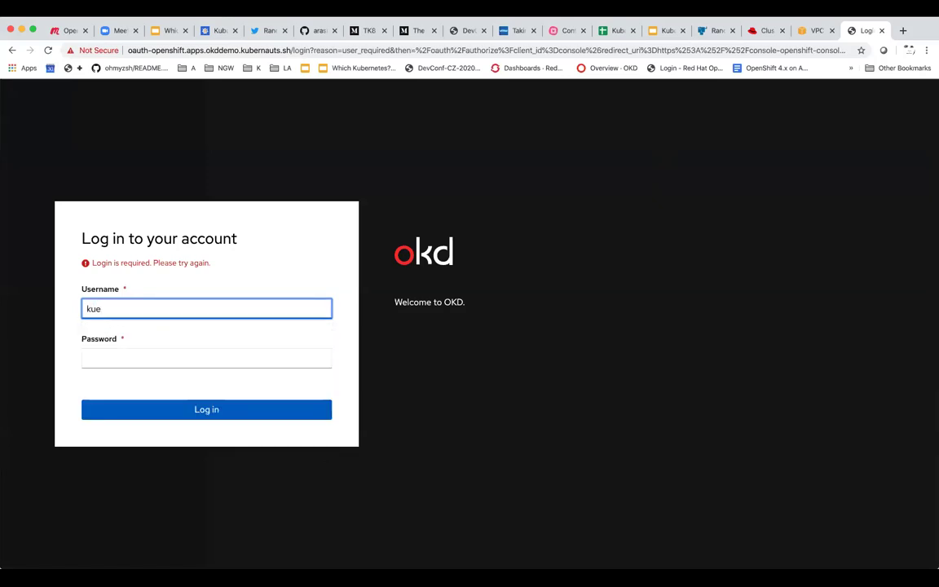
text(beadmin)
click(122, 307)
click(103, 359)
key(super+v)
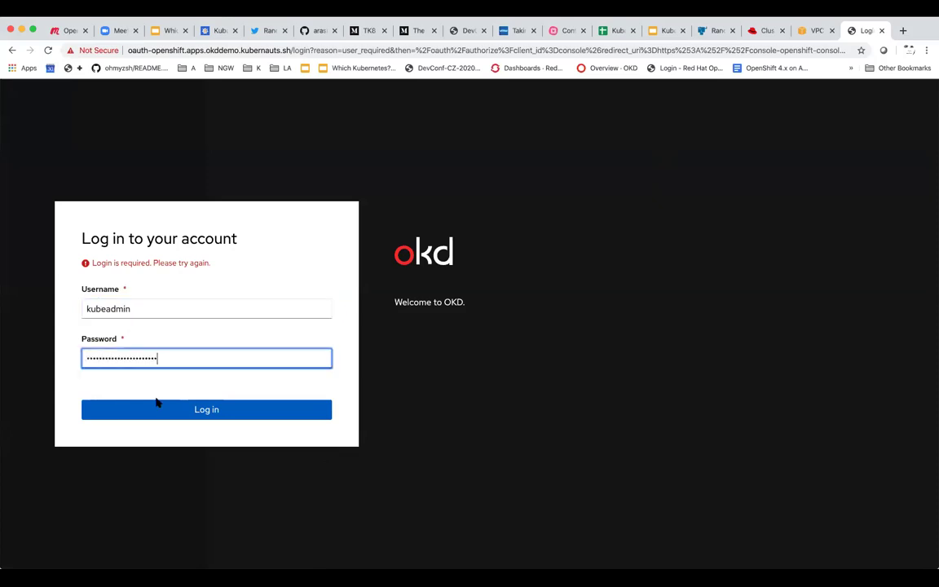
click(184, 408)
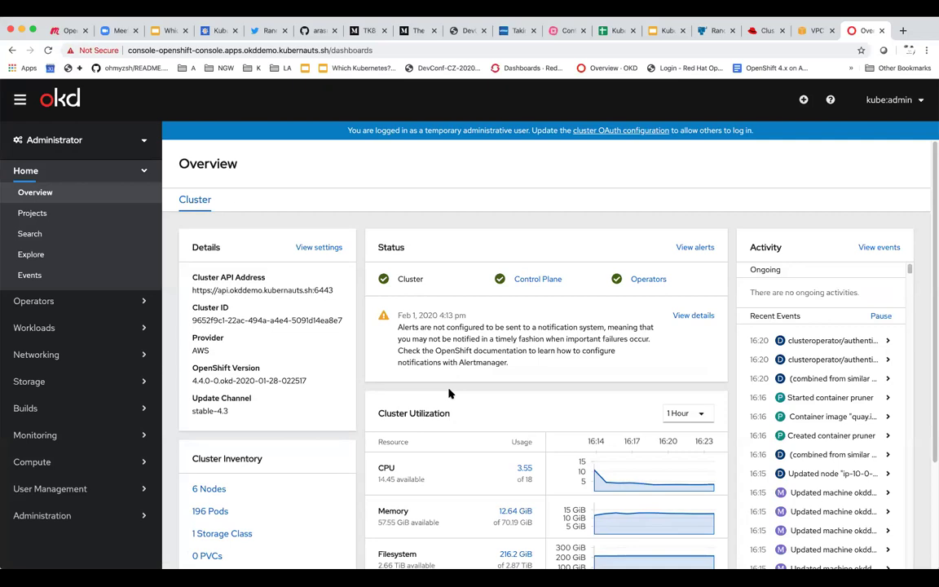
Review the cluster overview's details, status, inventory and utilization, and open the console's OperatorHub page.
scroll(449, 394, down, 1)
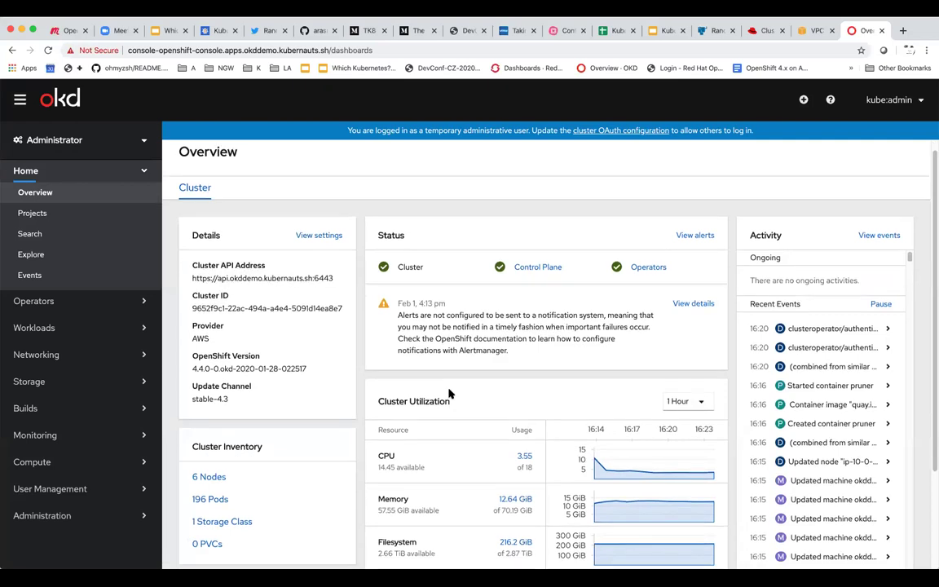
key(ctrl+shift+t)
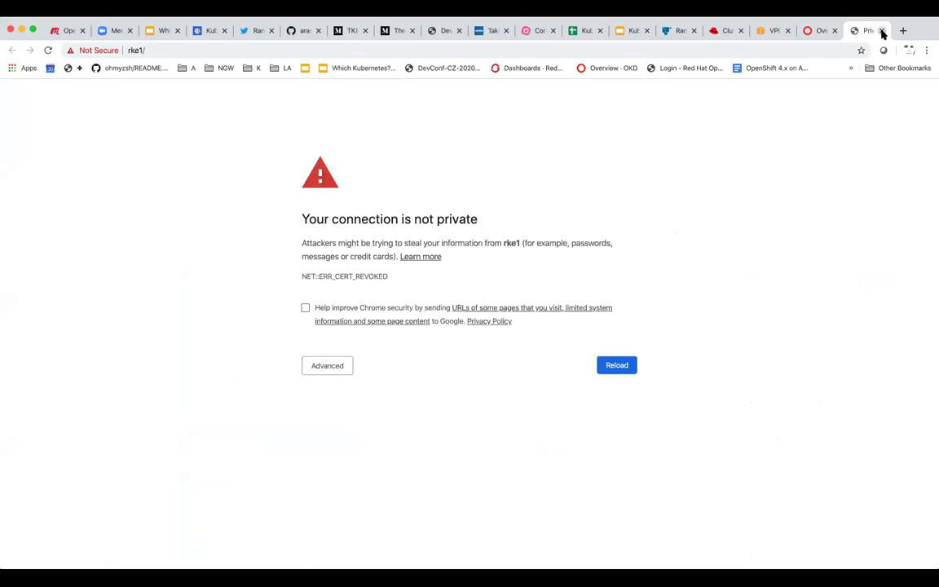
click(881, 31)
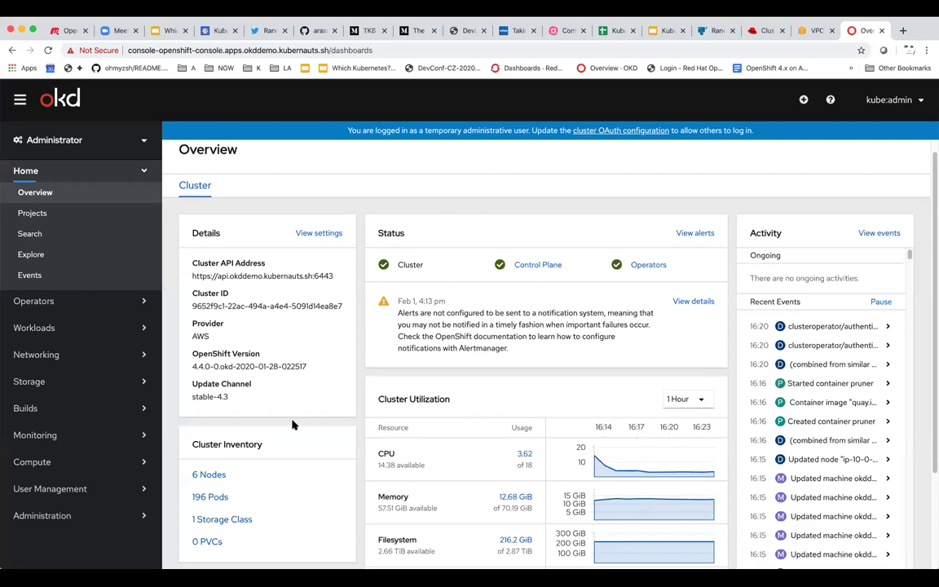
scroll(294, 422, down, 1)
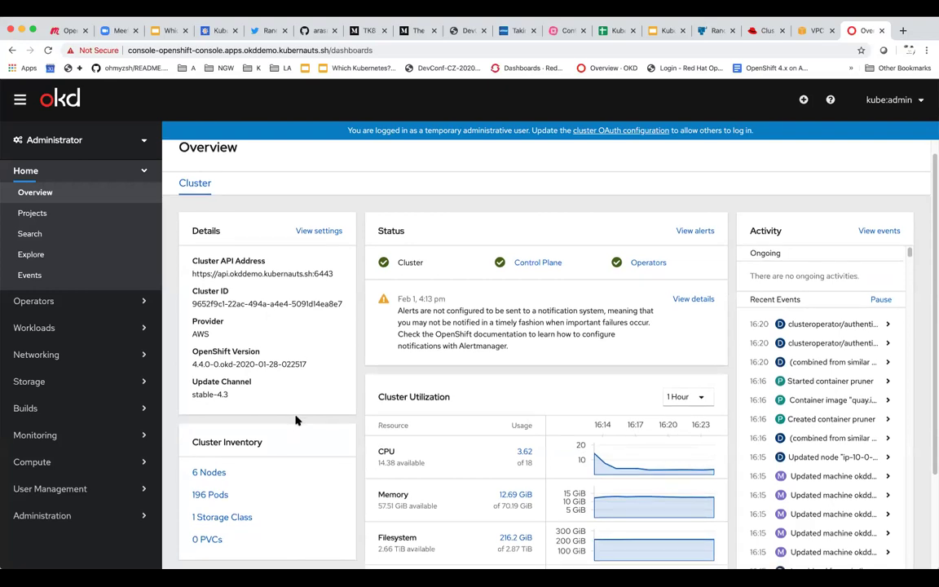
scroll(296, 421, down, 5)
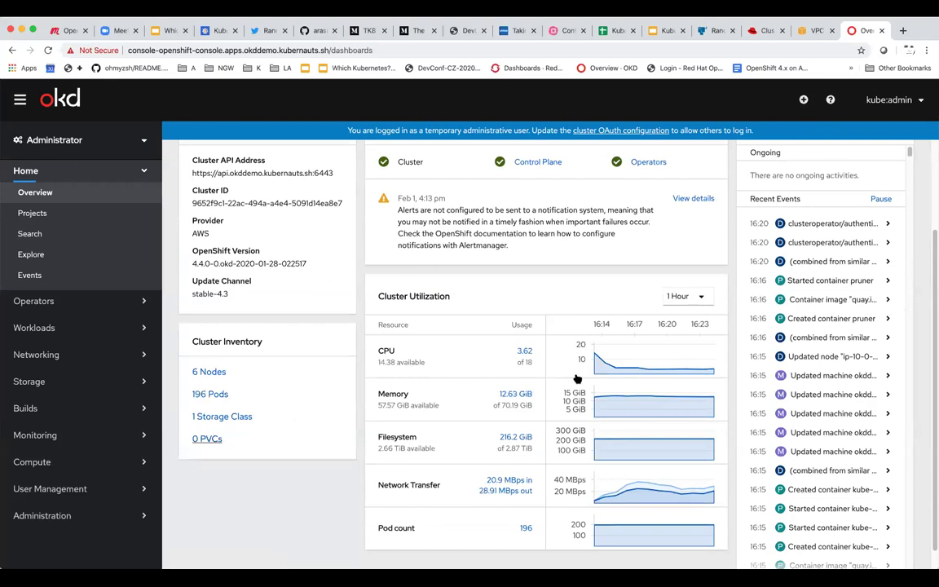
mouse_move(573, 476)
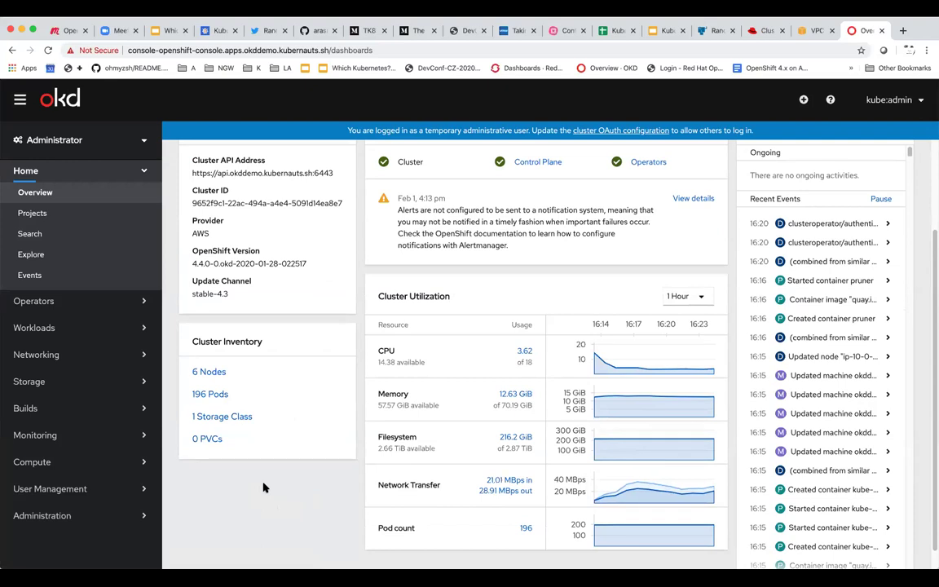
scroll(263, 487, down, 1)
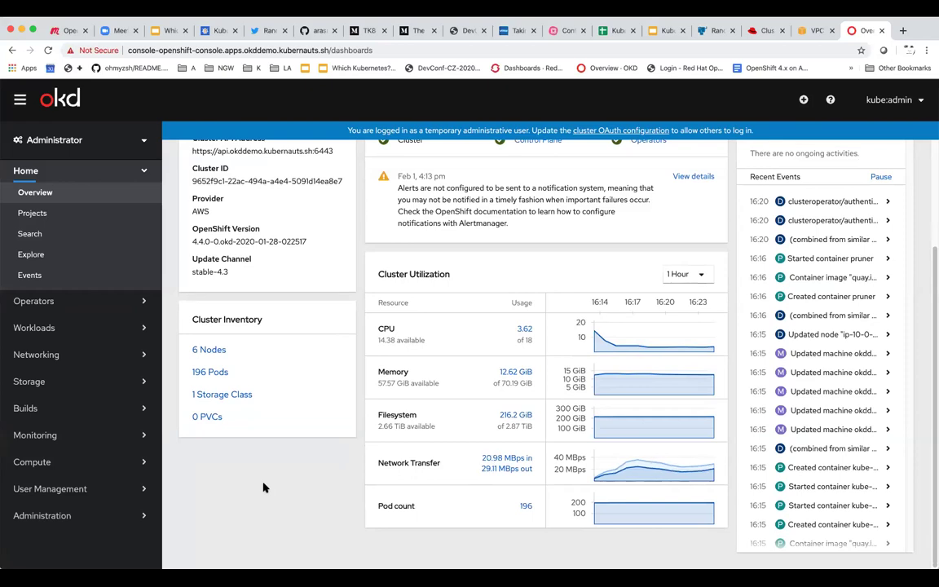
scroll(263, 487, up, 2)
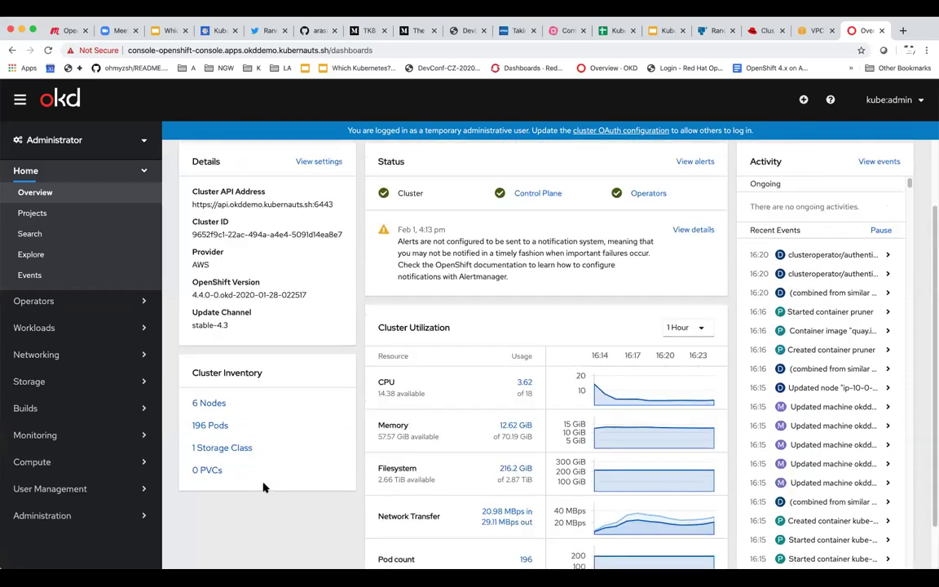
click(46, 303)
click(45, 323)
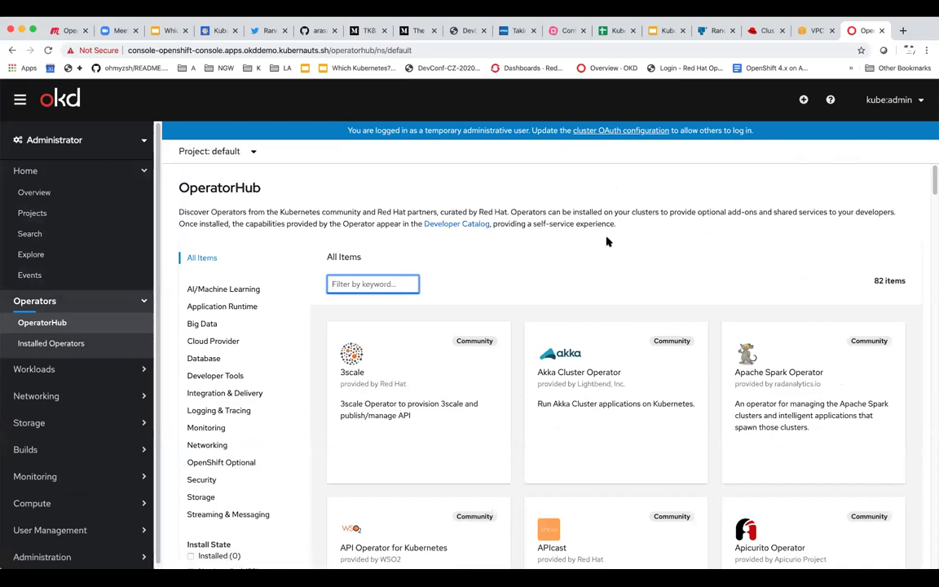
Open operatorhub.io in a new browser tab and skim its catalogue of operators.
click(903, 30)
text(o)
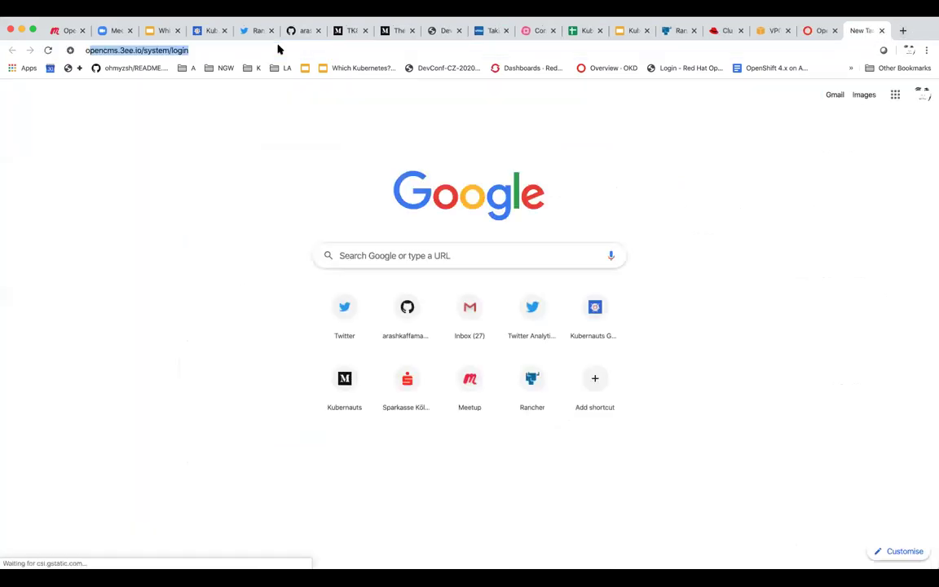
text(peratothub.io)
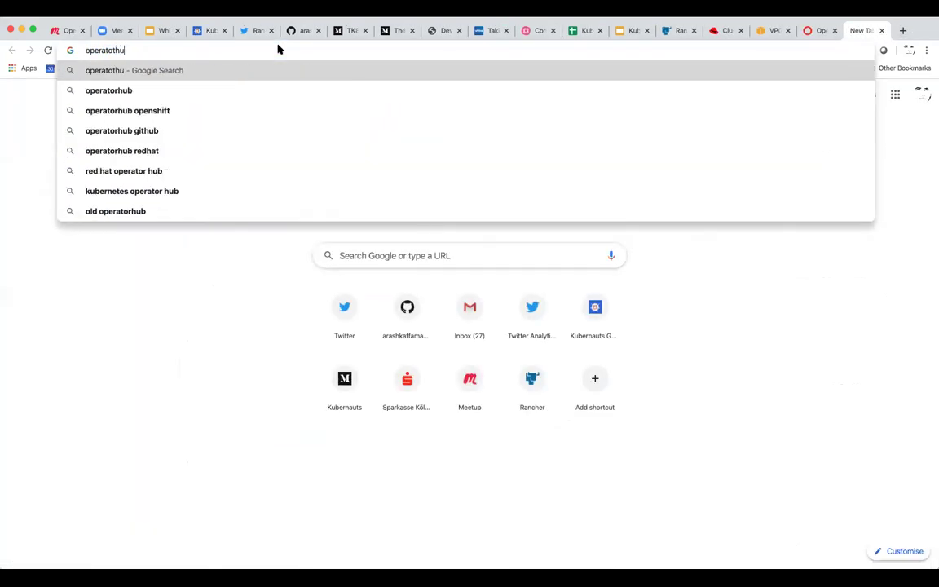
key(Return)
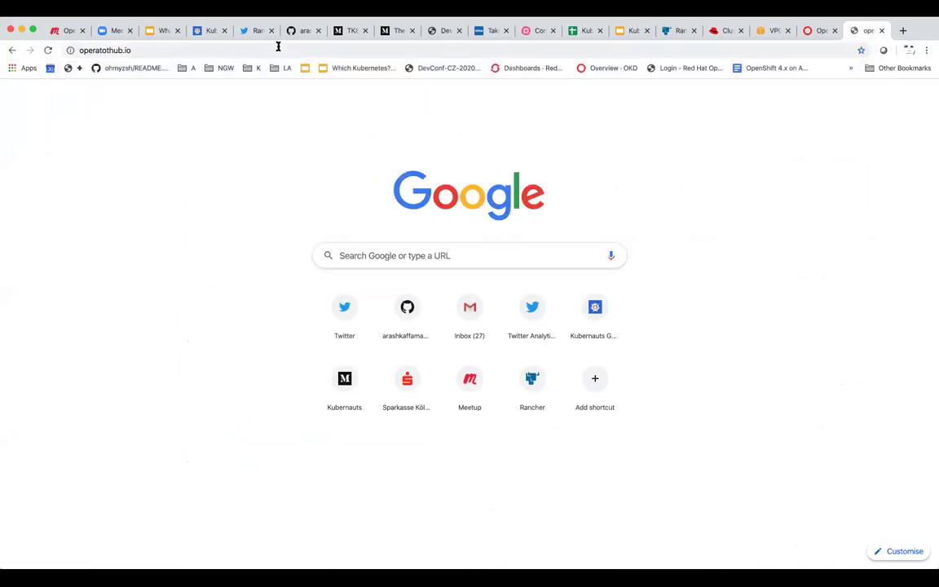
click(104, 49)
click(106, 49)
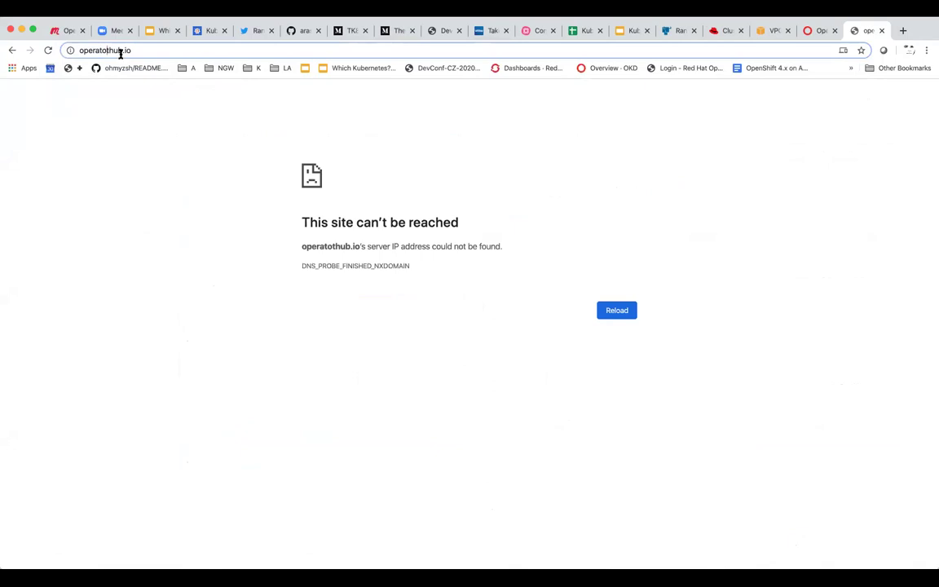
key(Return)
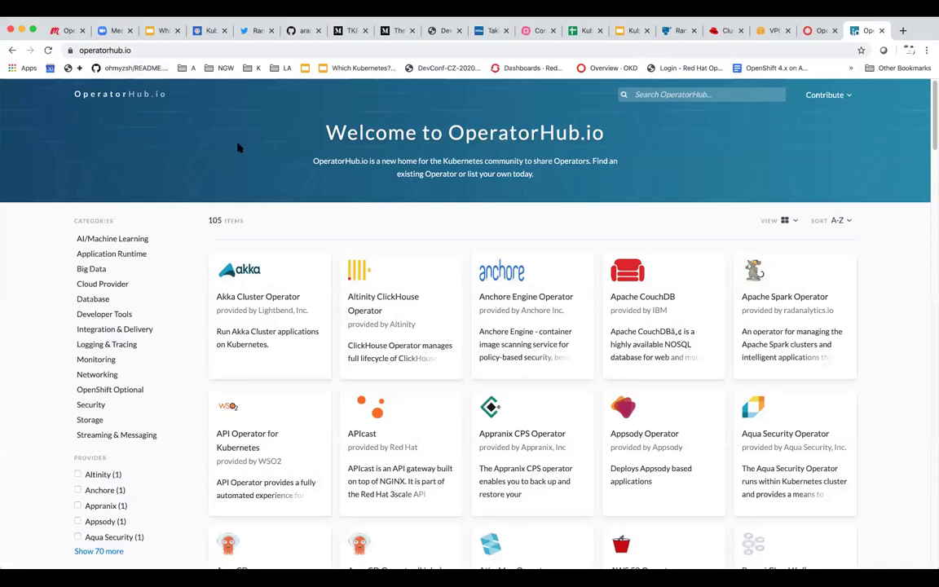
scroll(35, 439, down, 1)
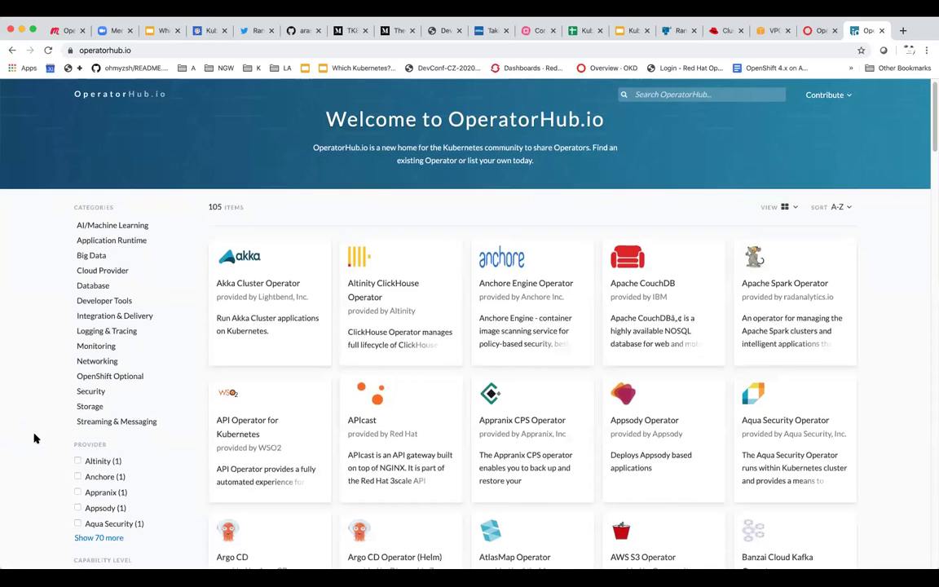
scroll(35, 439, down, 15)
scroll(35, 438, up, 15)
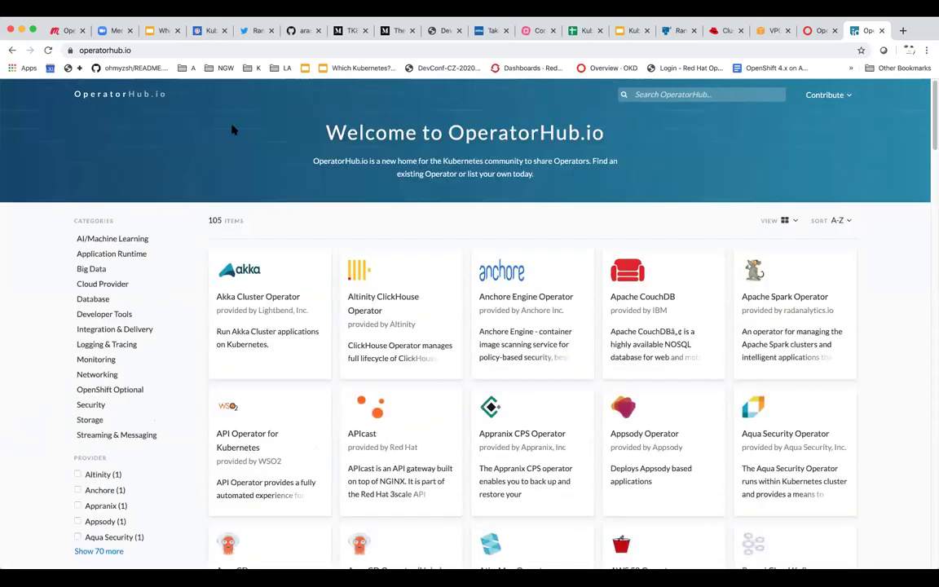
Return to the OKD console and browse the community operators and filters offered in its OperatorHub.
click(818, 31)
scroll(542, 243, down, 4)
scroll(542, 243, up, 3)
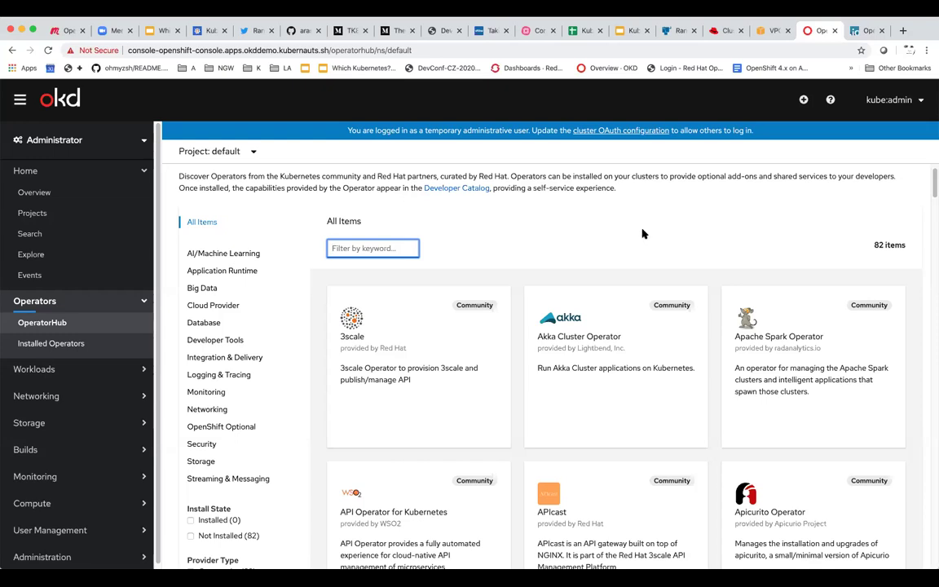
scroll(643, 234, down, 3)
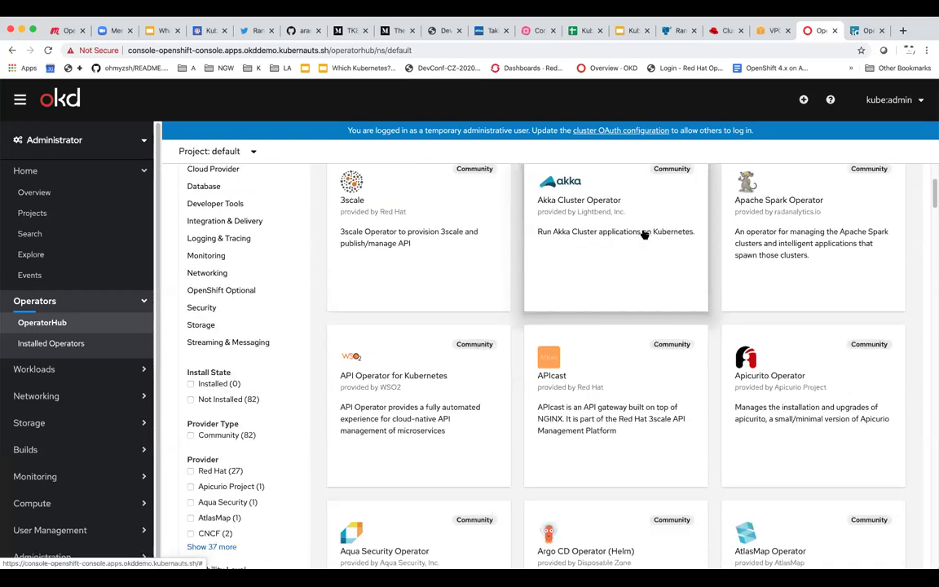
scroll(643, 234, down, 3)
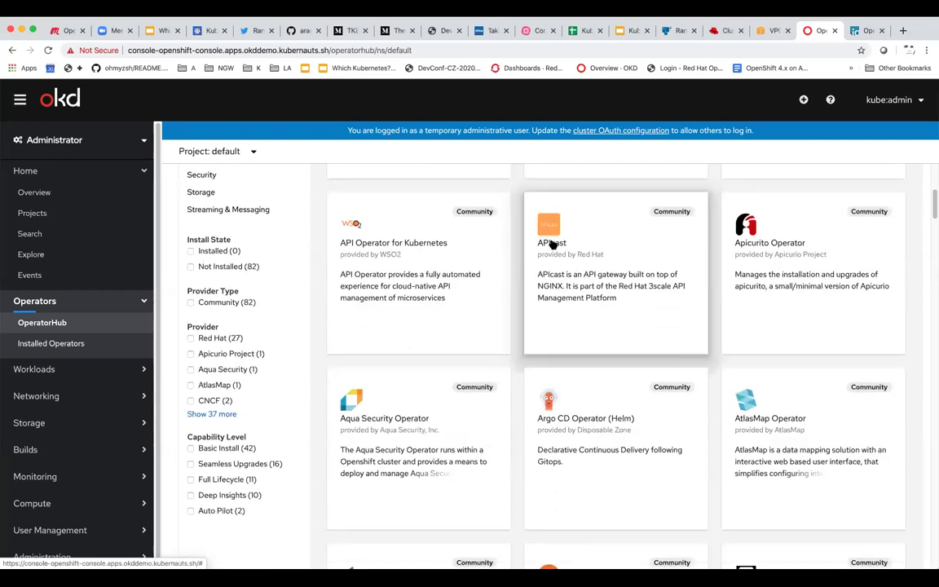
Show the networking services of the default project in the OKD console.
click(51, 399)
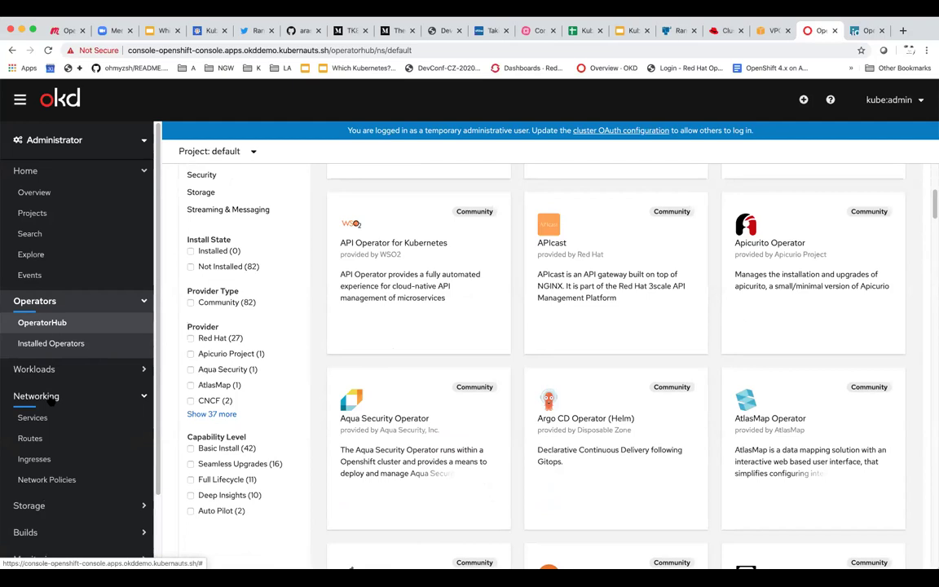
click(47, 418)
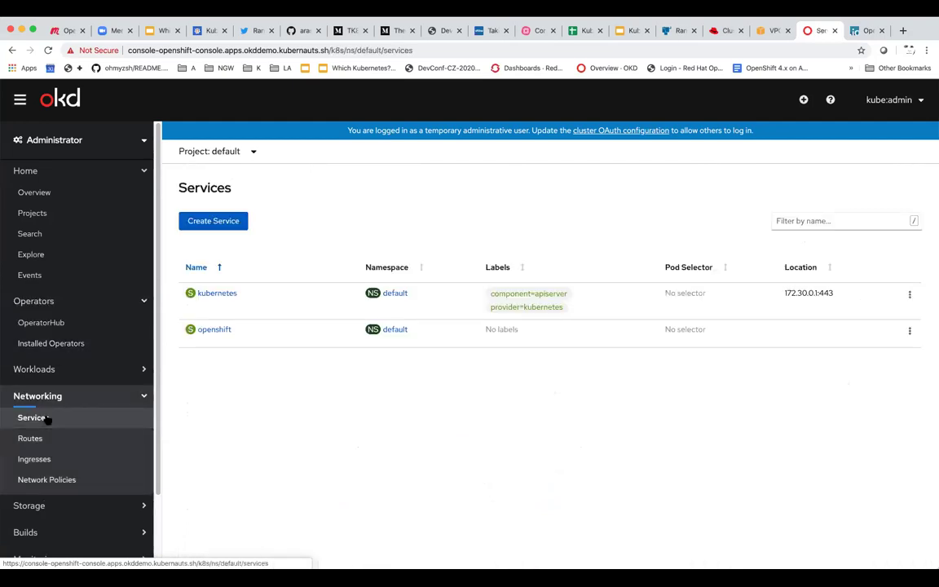
scroll(77, 489, down, 1)
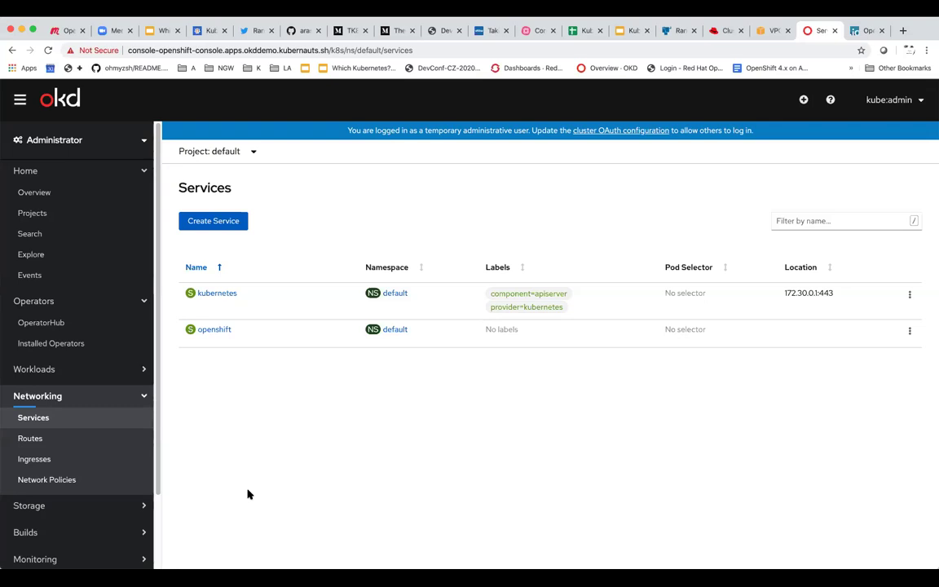
Go through the user management pages for users, groups, service accounts, roles and role bindings.
scroll(57, 470, down, 1)
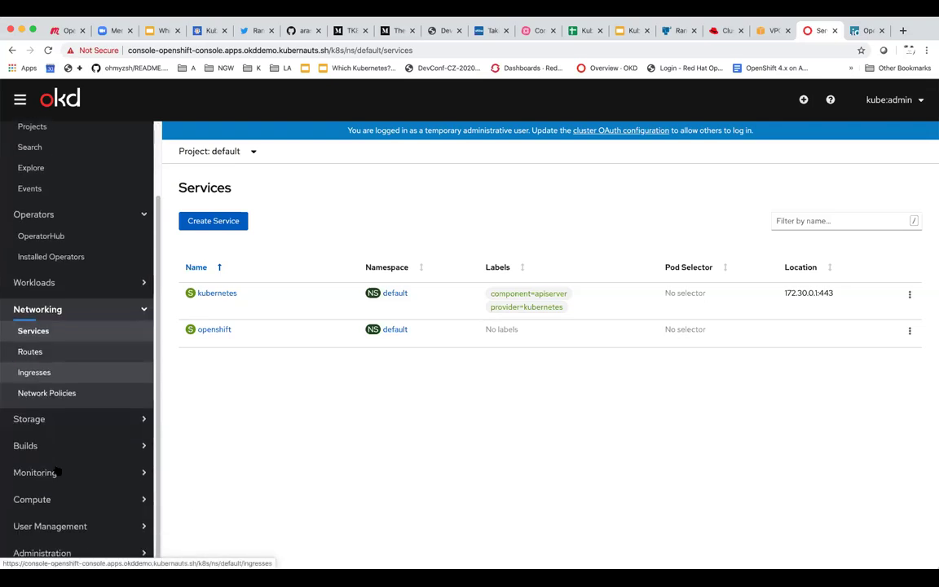
click(59, 528)
scroll(58, 529, down, 3)
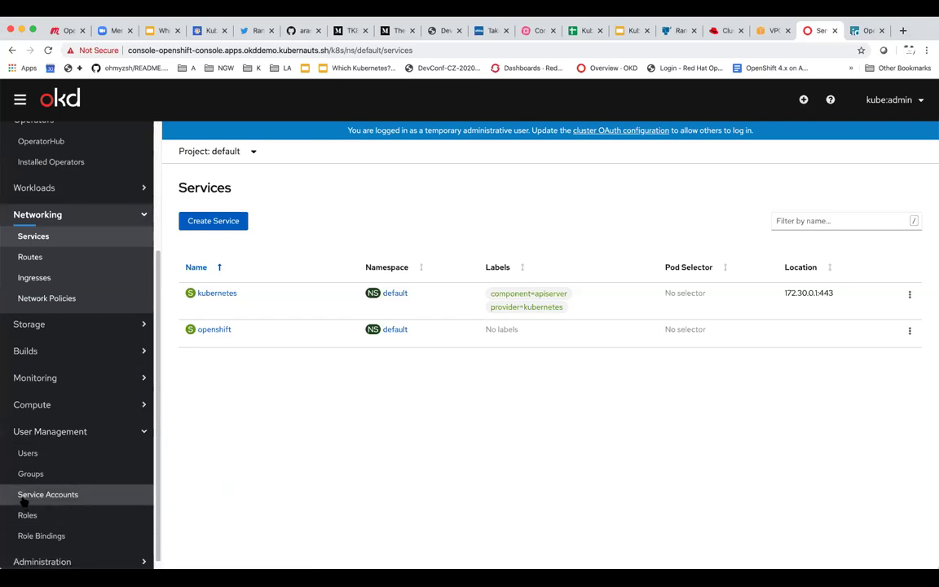
click(29, 456)
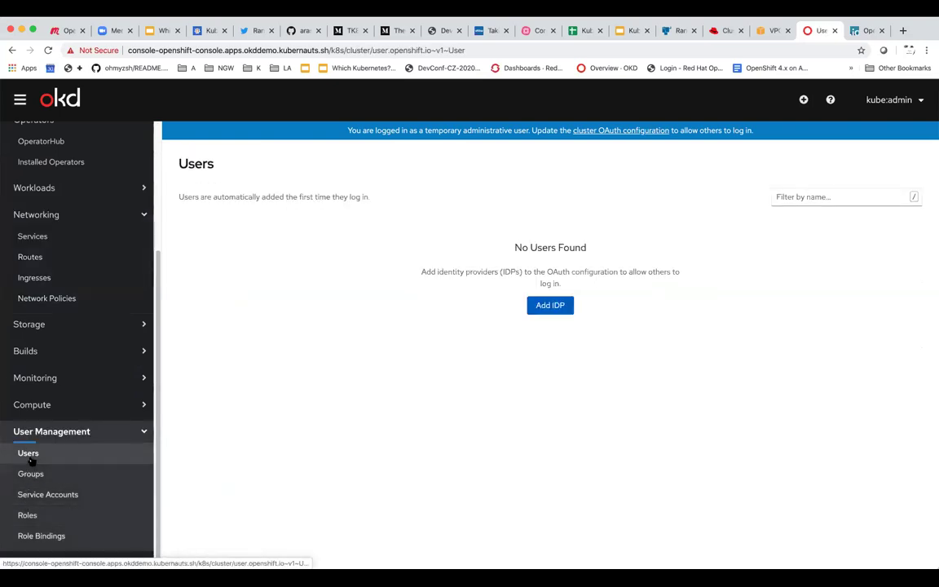
click(29, 476)
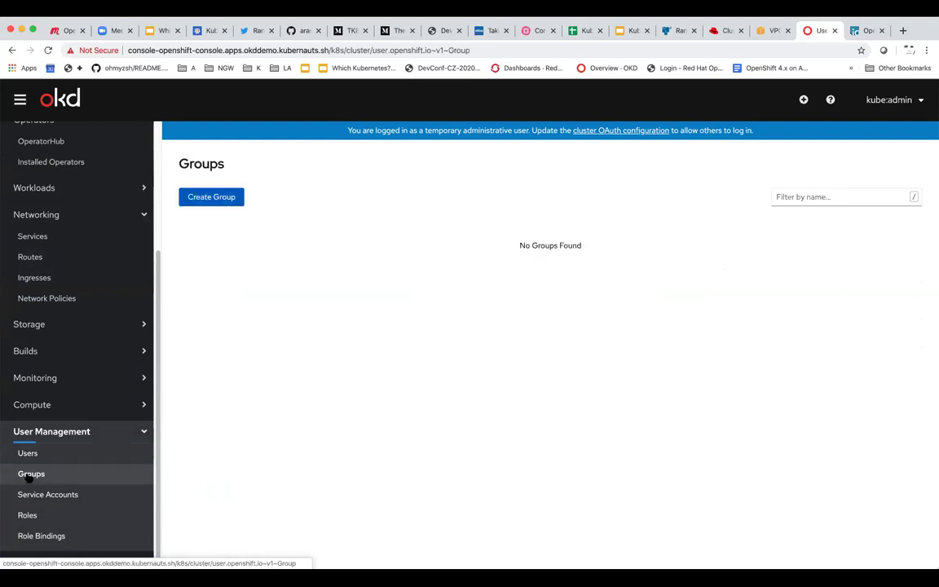
click(32, 495)
click(29, 515)
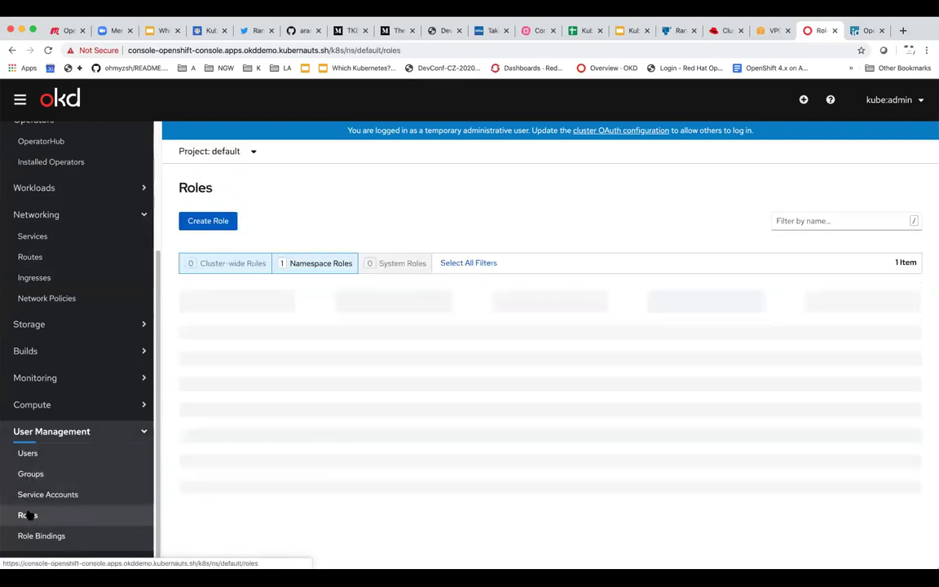
click(49, 535)
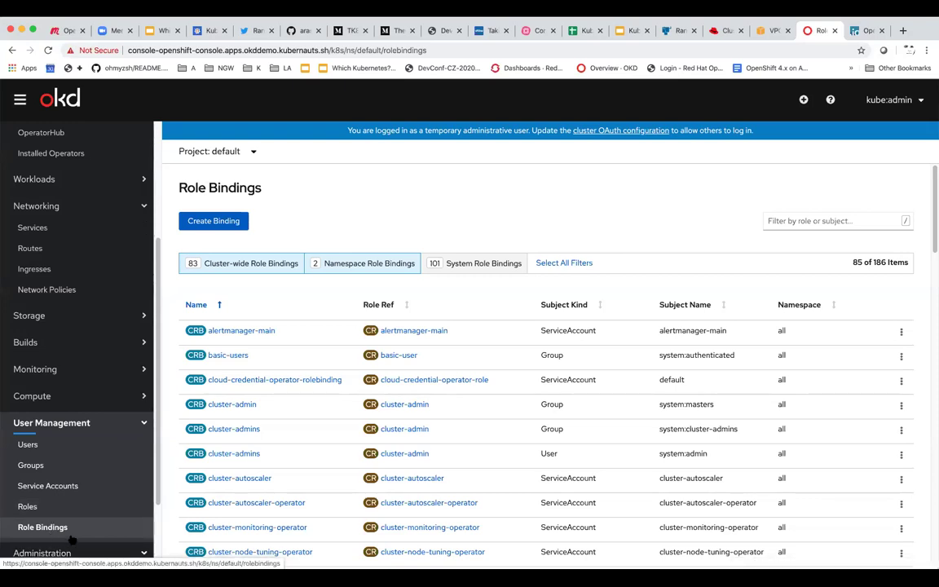
Show the cluster's list of Custom Resource Definitions among the administration pages.
click(49, 554)
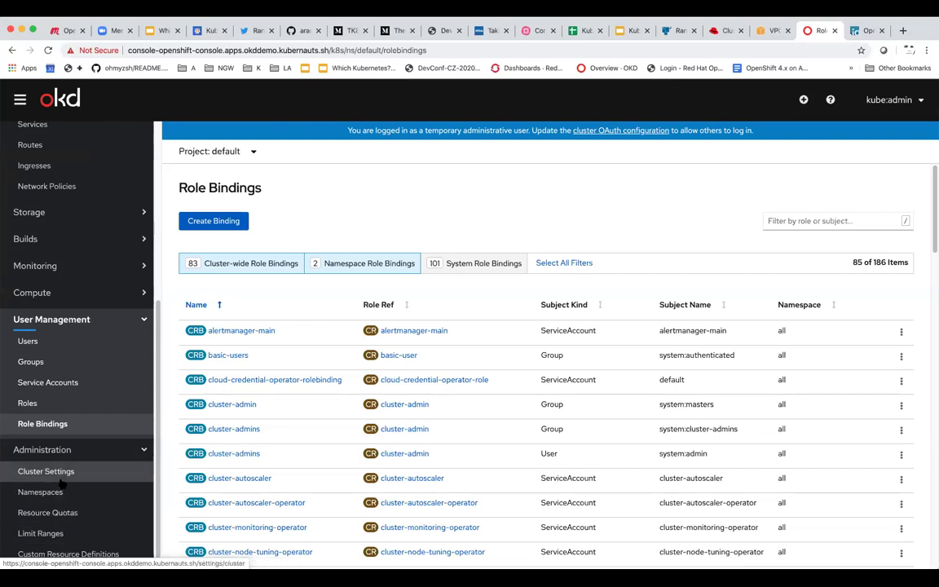
click(56, 555)
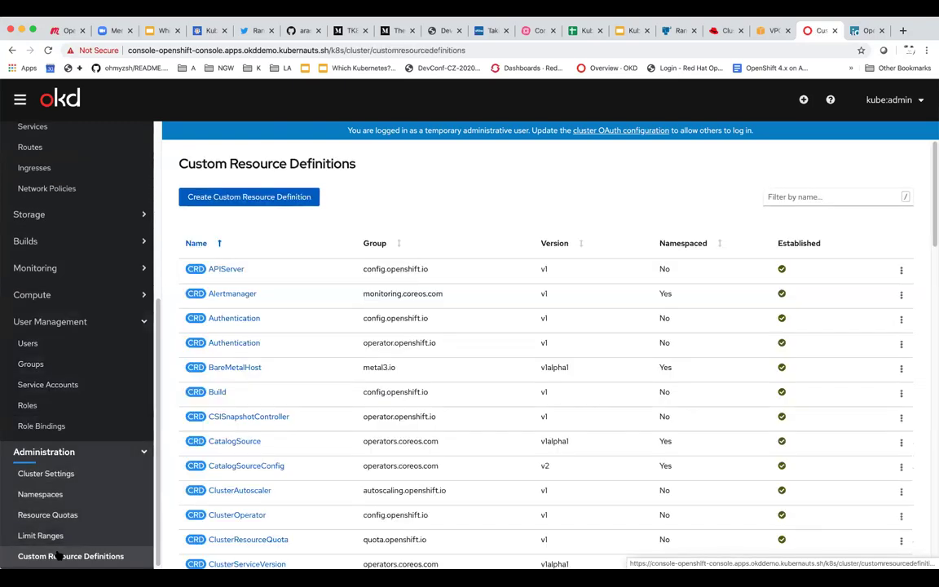
Go through the compute pages for machines, machine sets and machine autoscalers in the openshift-machine-api project.
scroll(59, 538, up, 2)
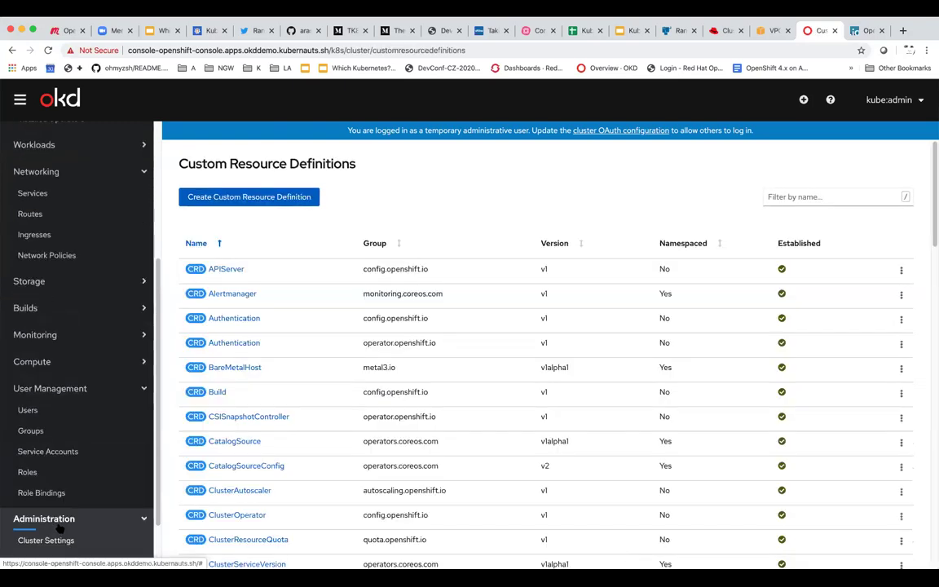
click(63, 362)
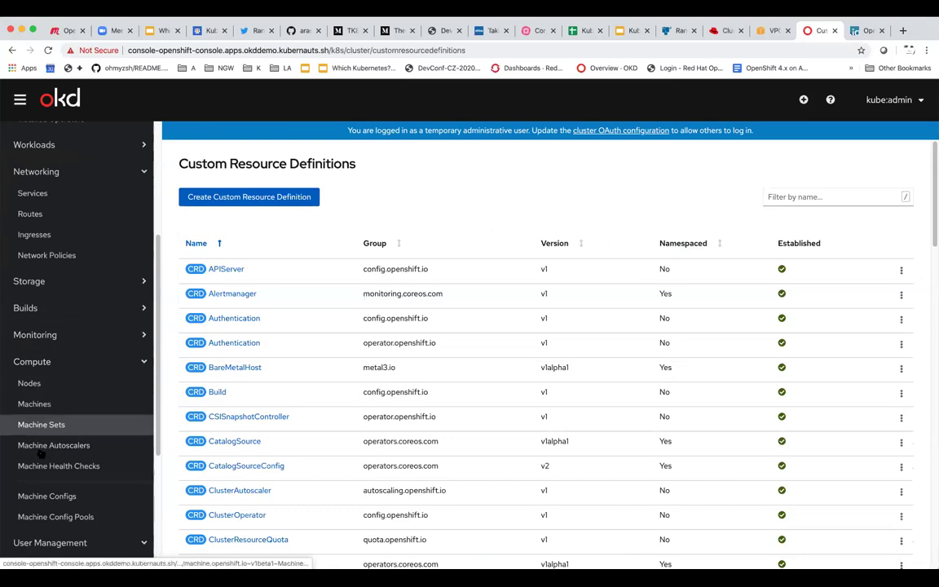
click(36, 409)
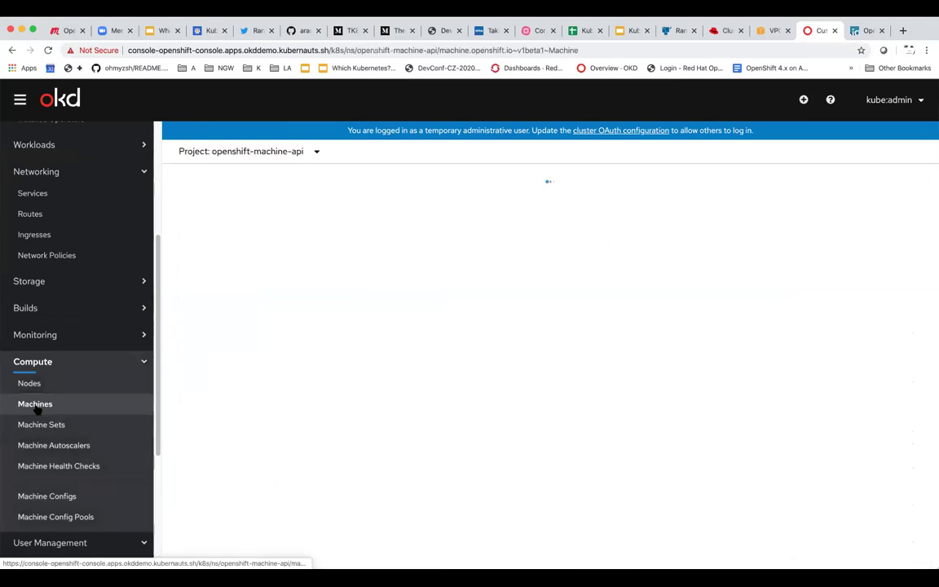
click(36, 425)
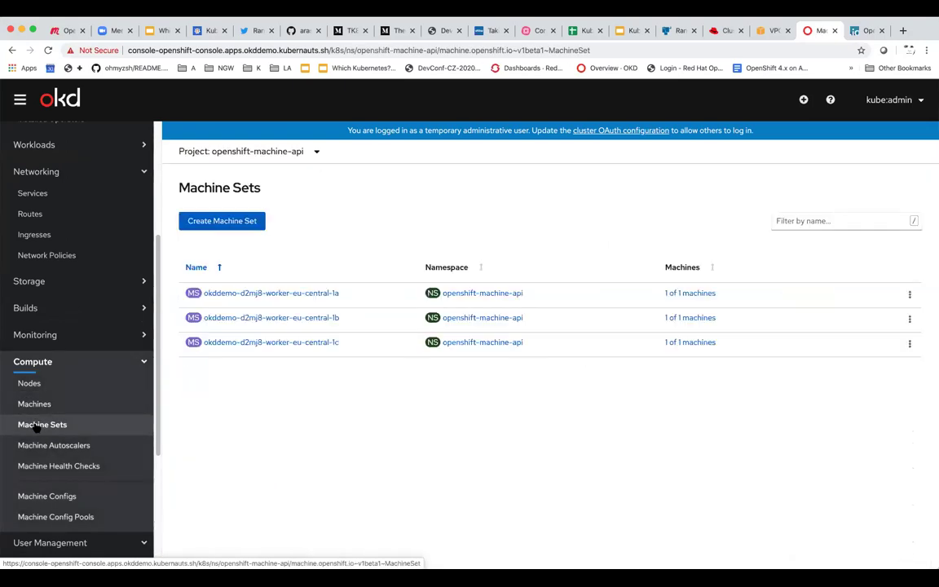
click(32, 446)
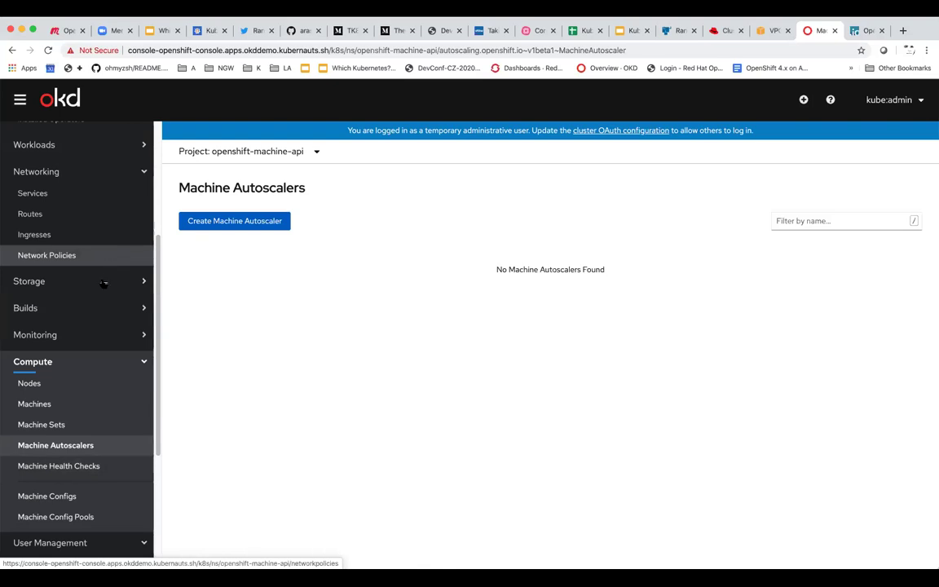
scroll(56, 175, up, 1)
scroll(55, 176, up, 5)
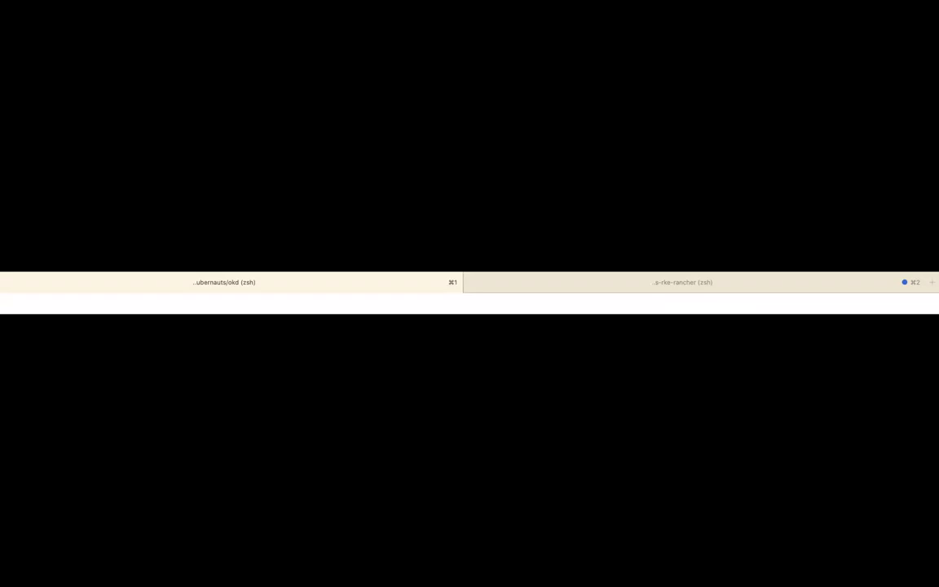
Switch to the terminal session of the RKE Rancher deployment.
click(530, 293)
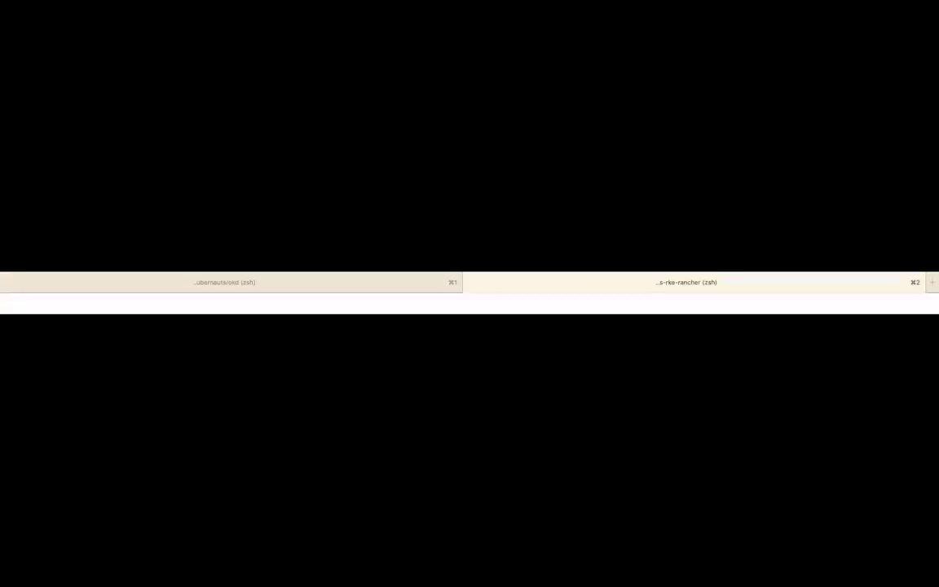